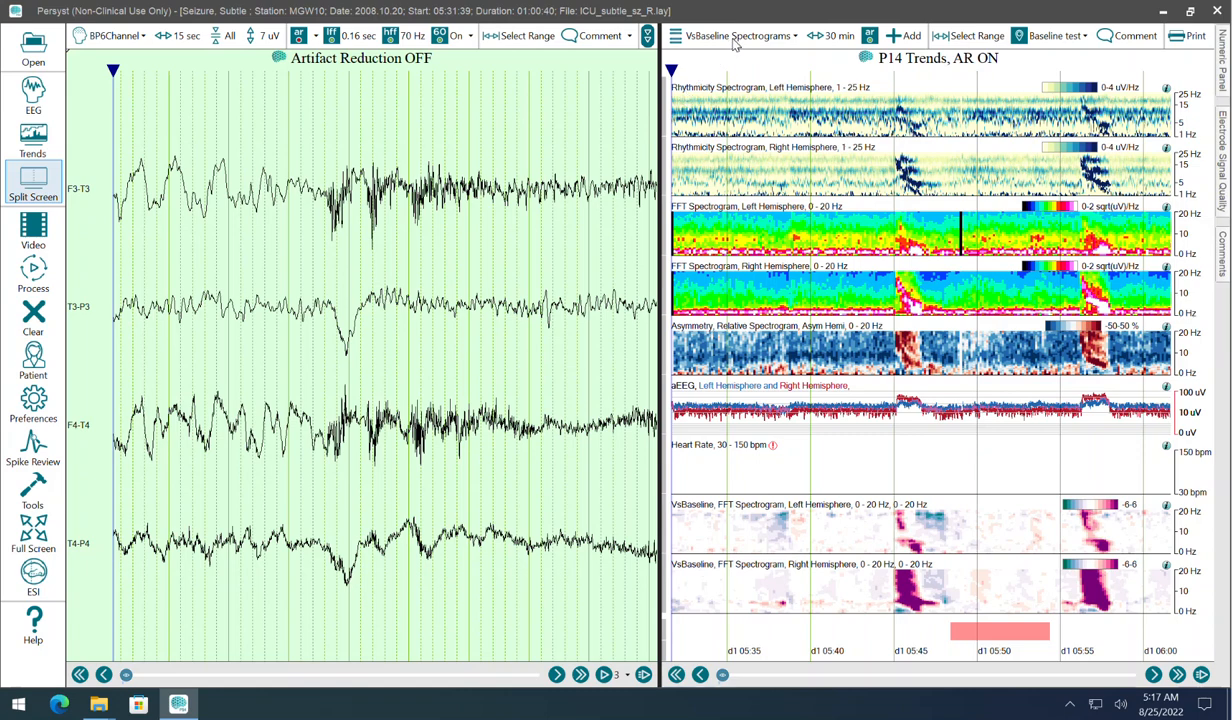
Step: Review the FFT by Channel, aEEG by CHannel and Heart Rate trend panels, and return to VsBaseline Spectrograms
left_click(736, 36)
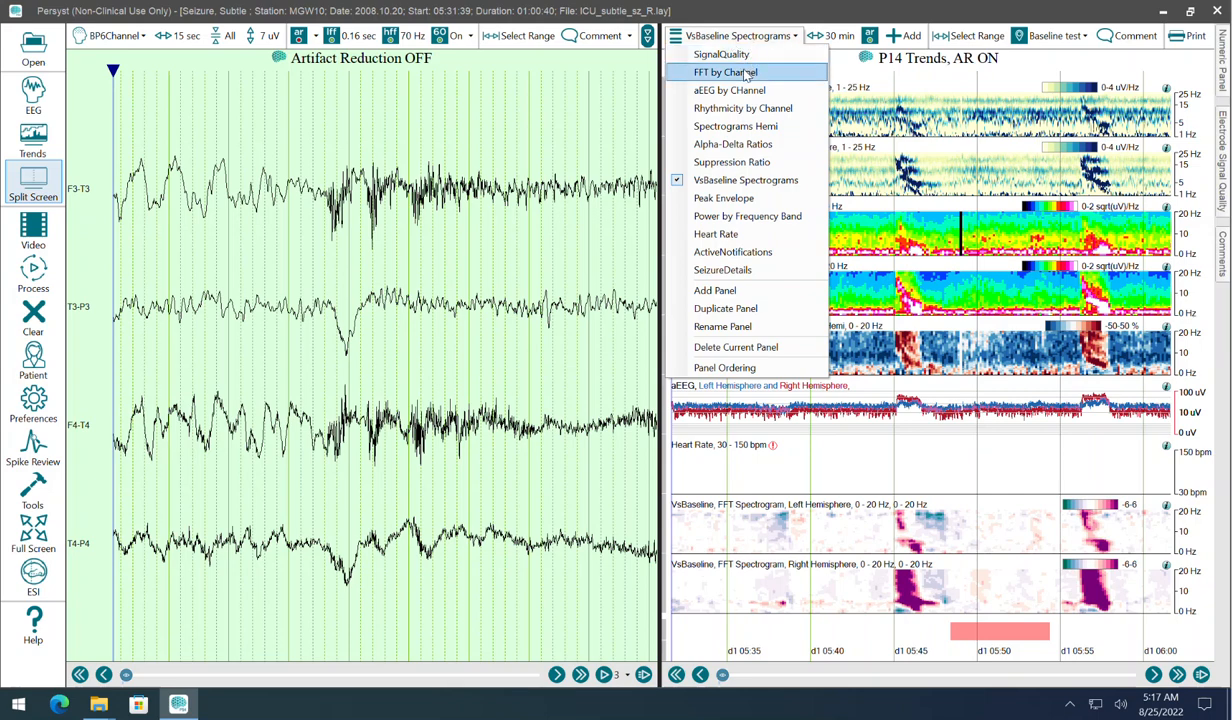
left_click(744, 73)
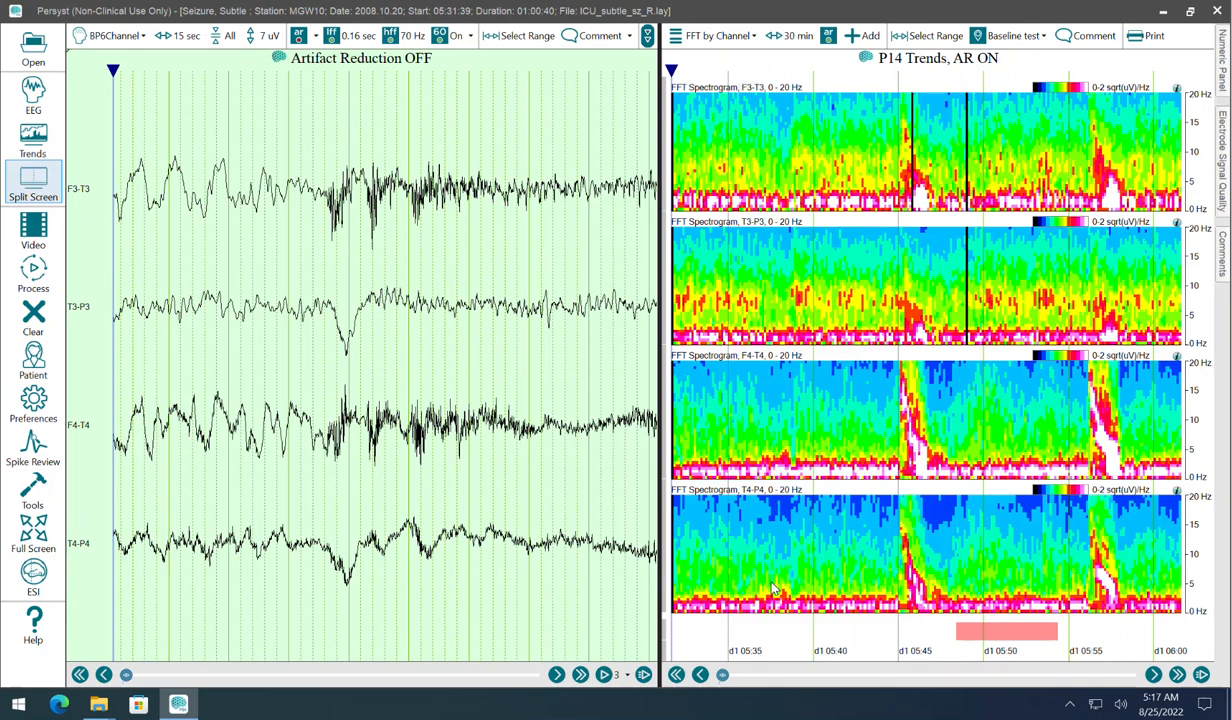
left_click(727, 42)
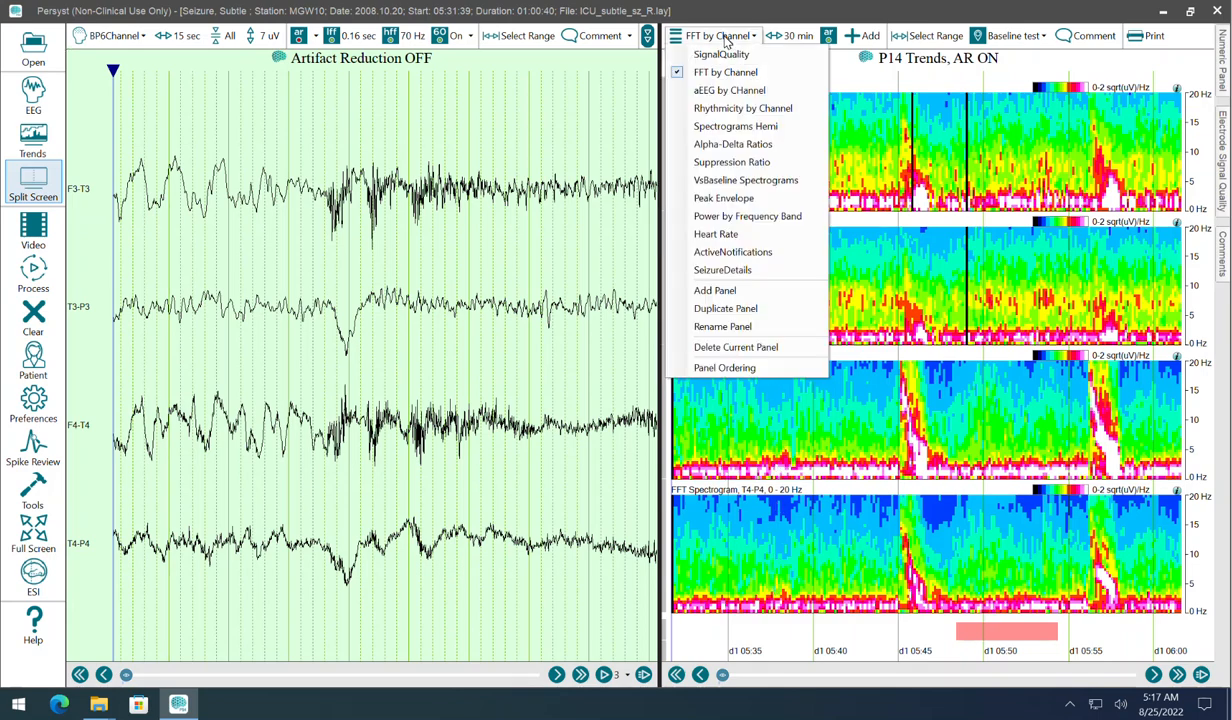
left_click(731, 92)
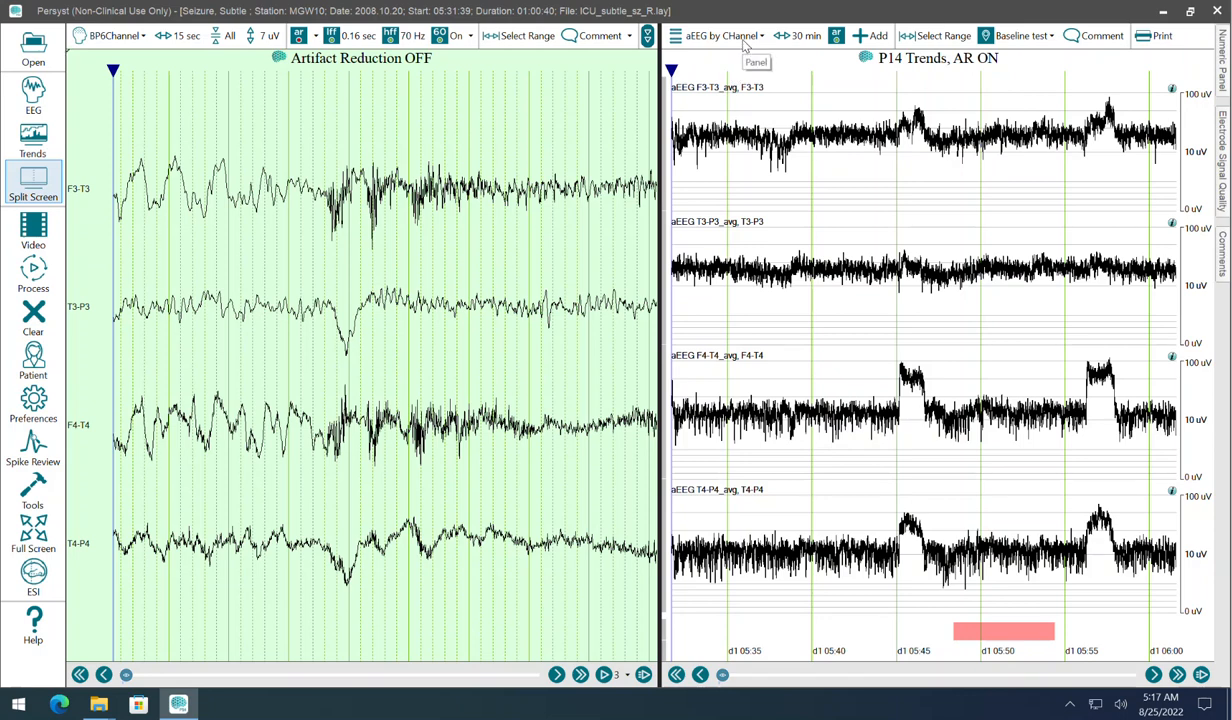
left_click(744, 46)
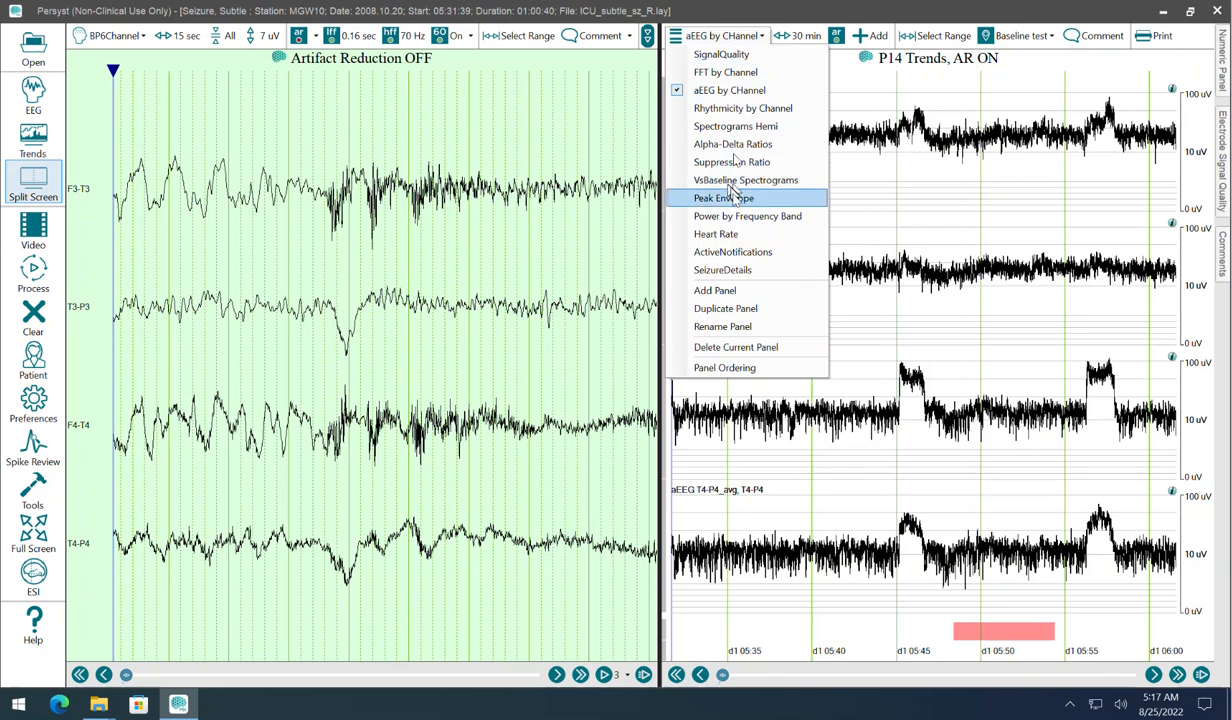
left_click(714, 234)
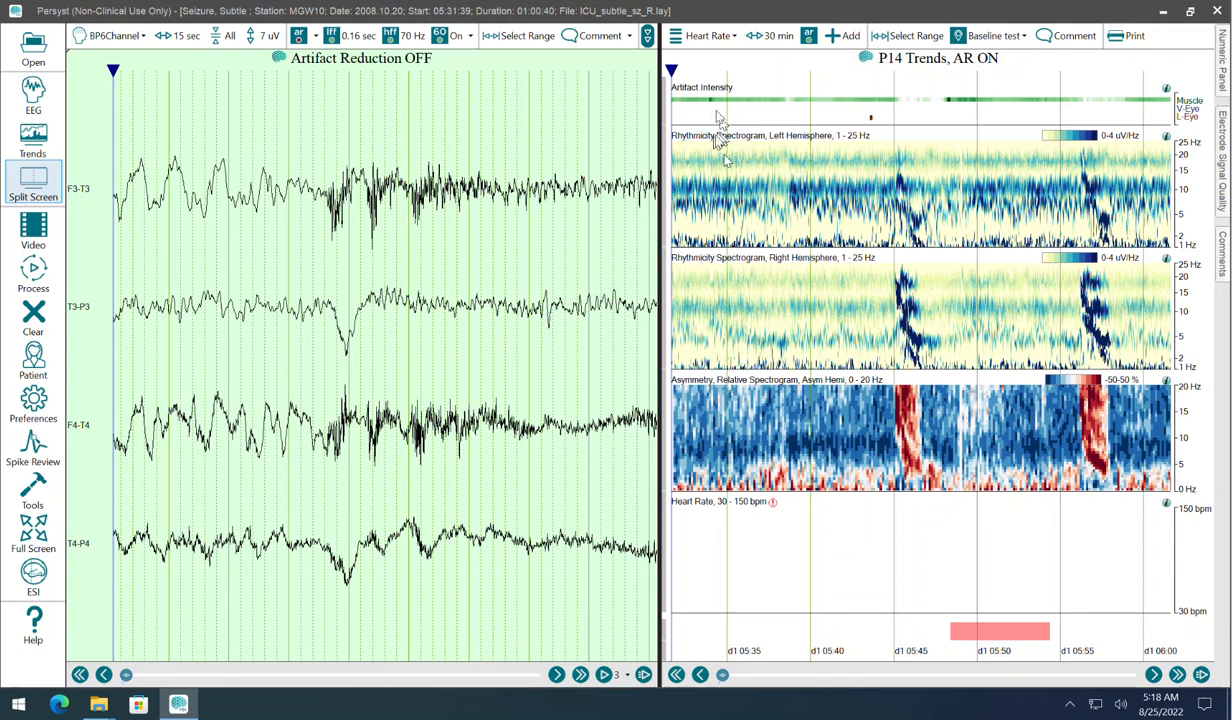
left_click(702, 37)
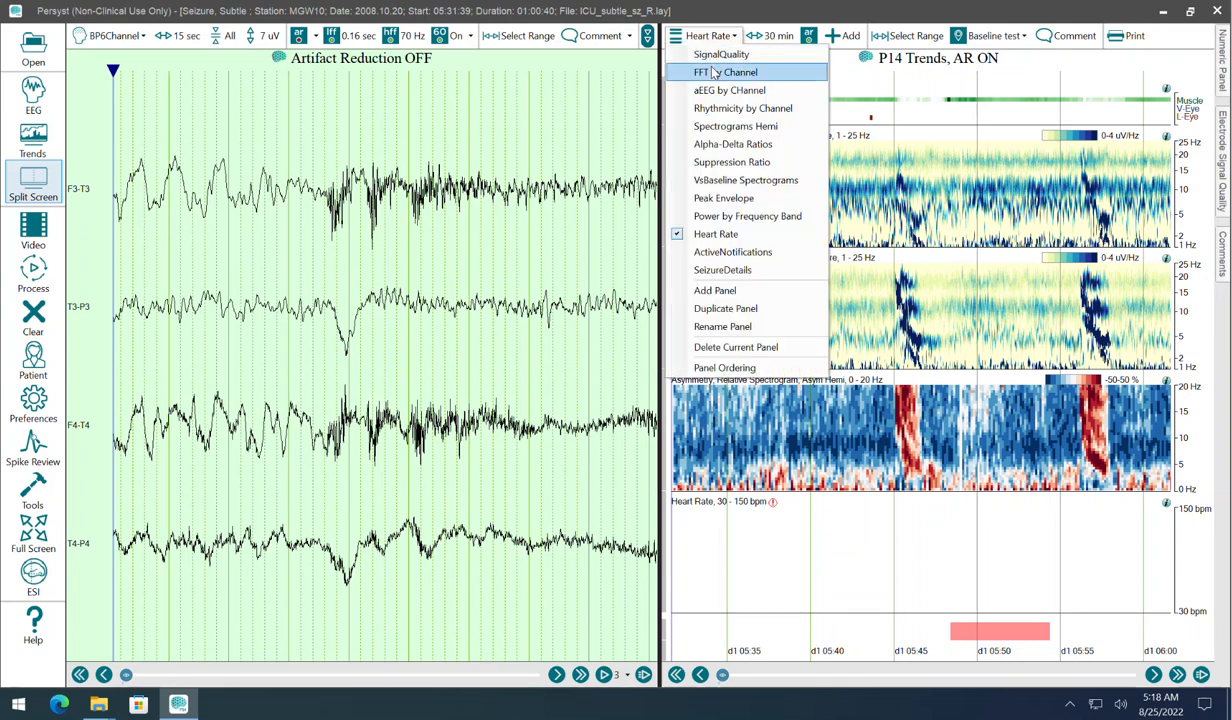
left_click(735, 182)
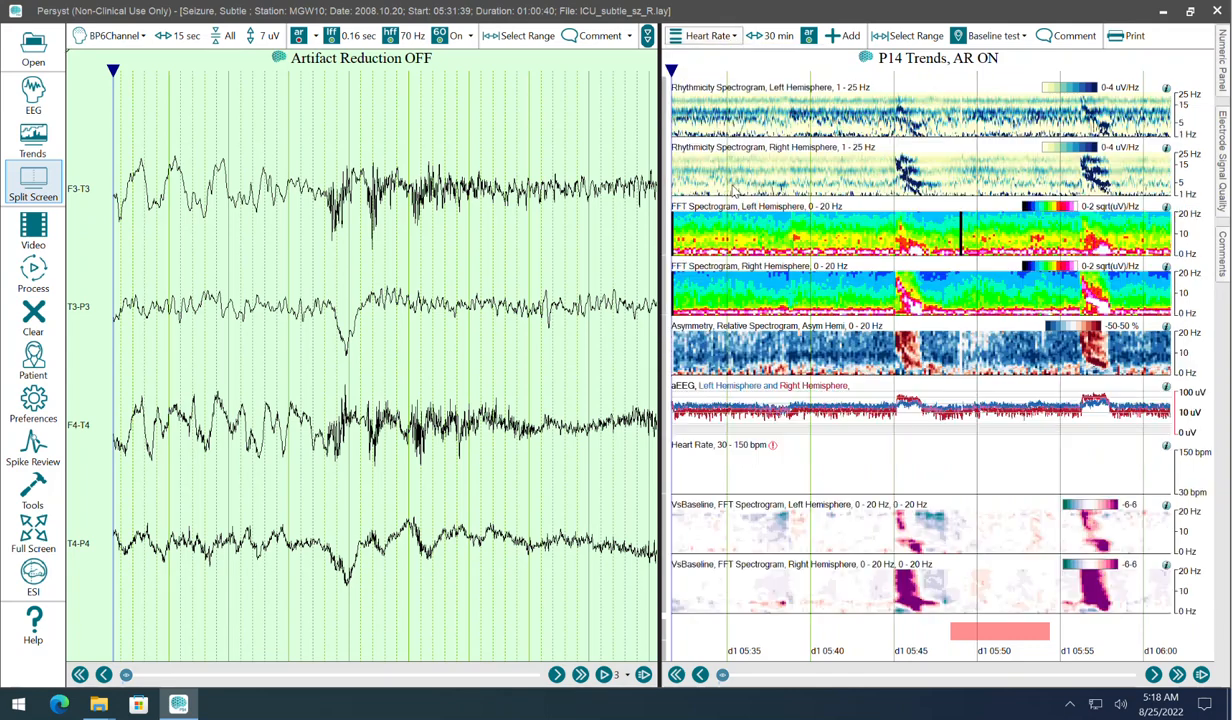
Step: Open the 6ChannelTrendP14.mmx template for modification, agreeing to clear artifact reduction and trends
left_click(33, 314)
left_click(733, 412)
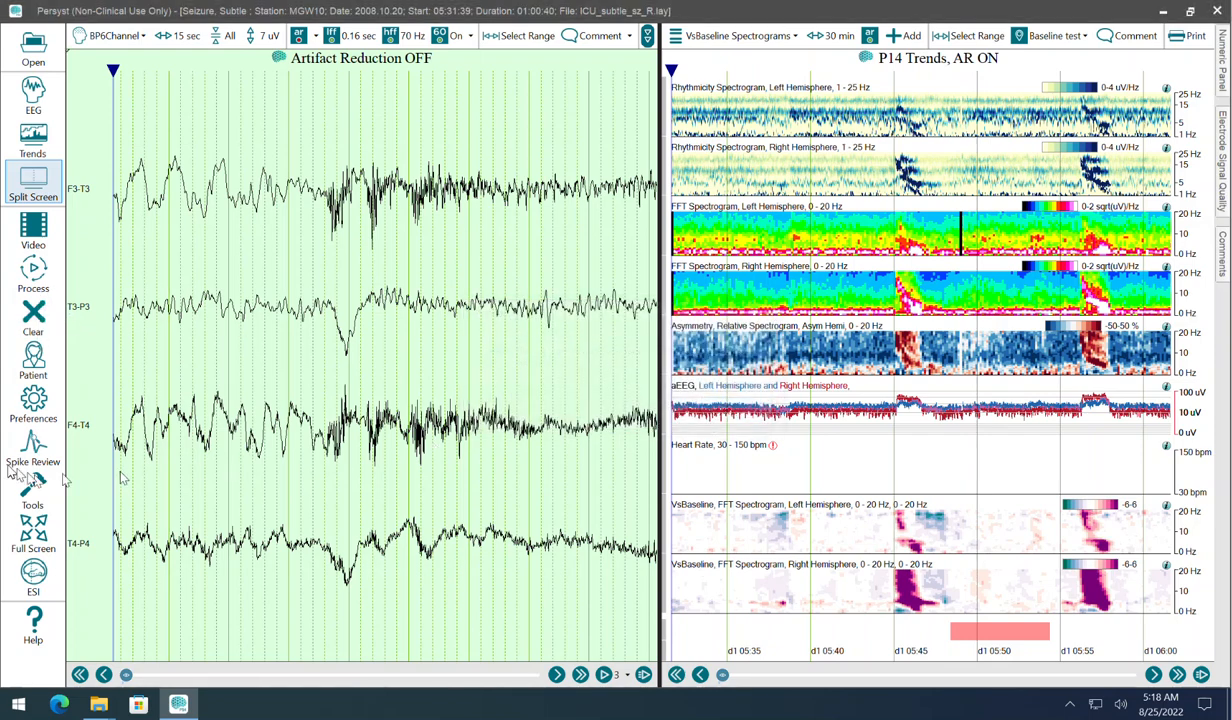
left_click(40, 402)
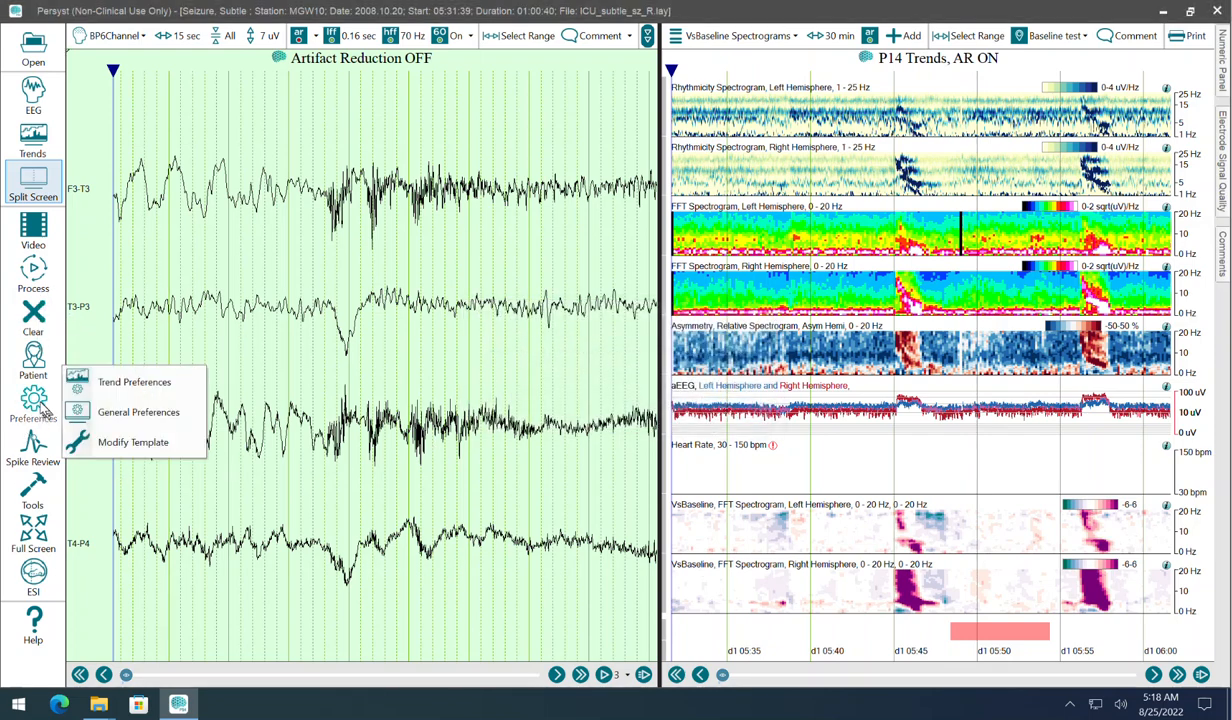
left_click(122, 442)
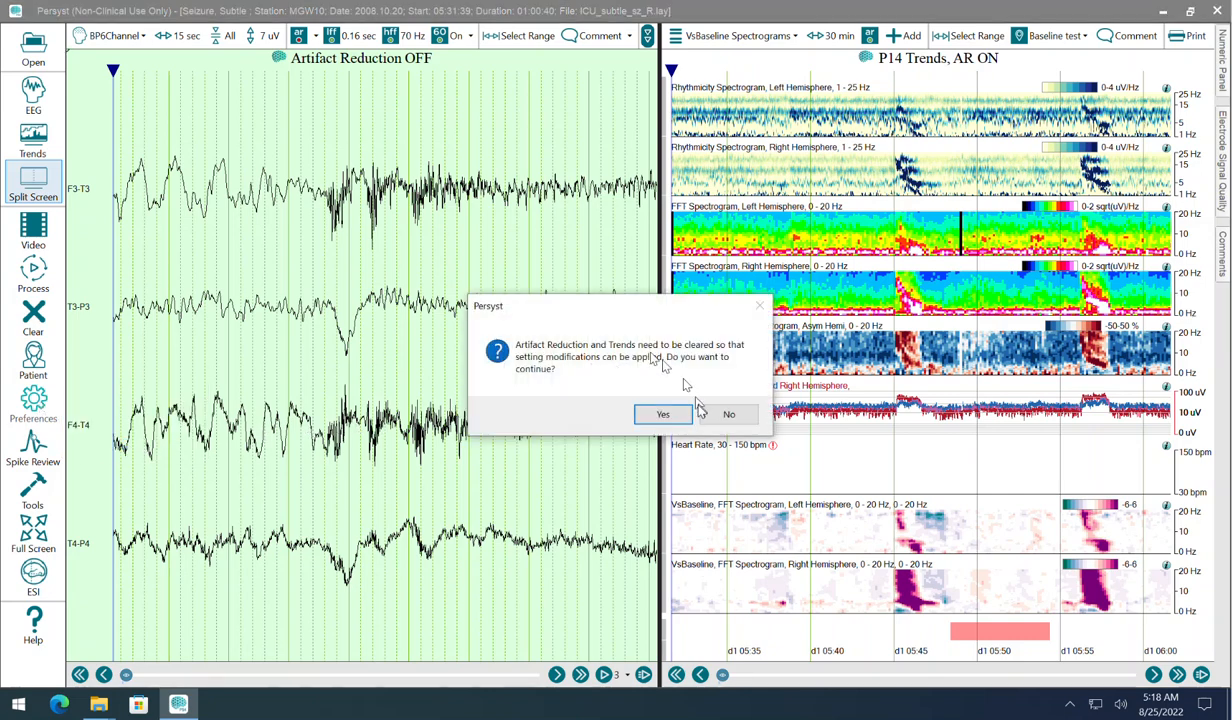
left_click(664, 413)
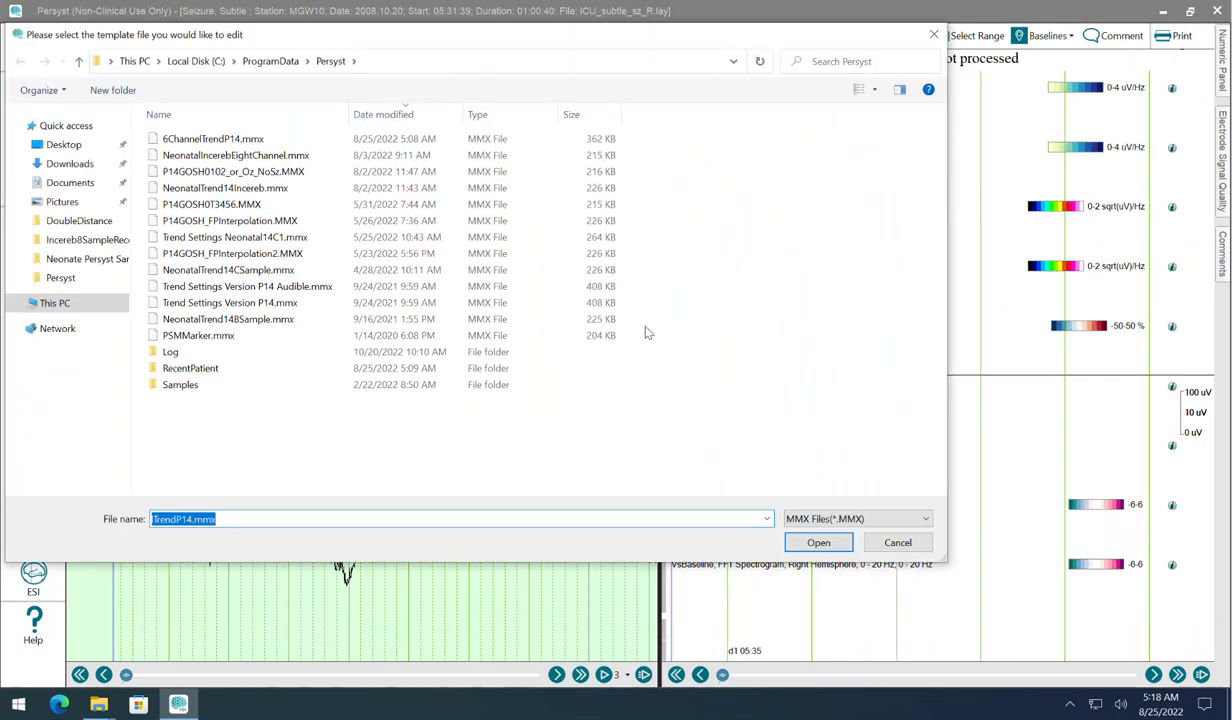
left_click(237, 144)
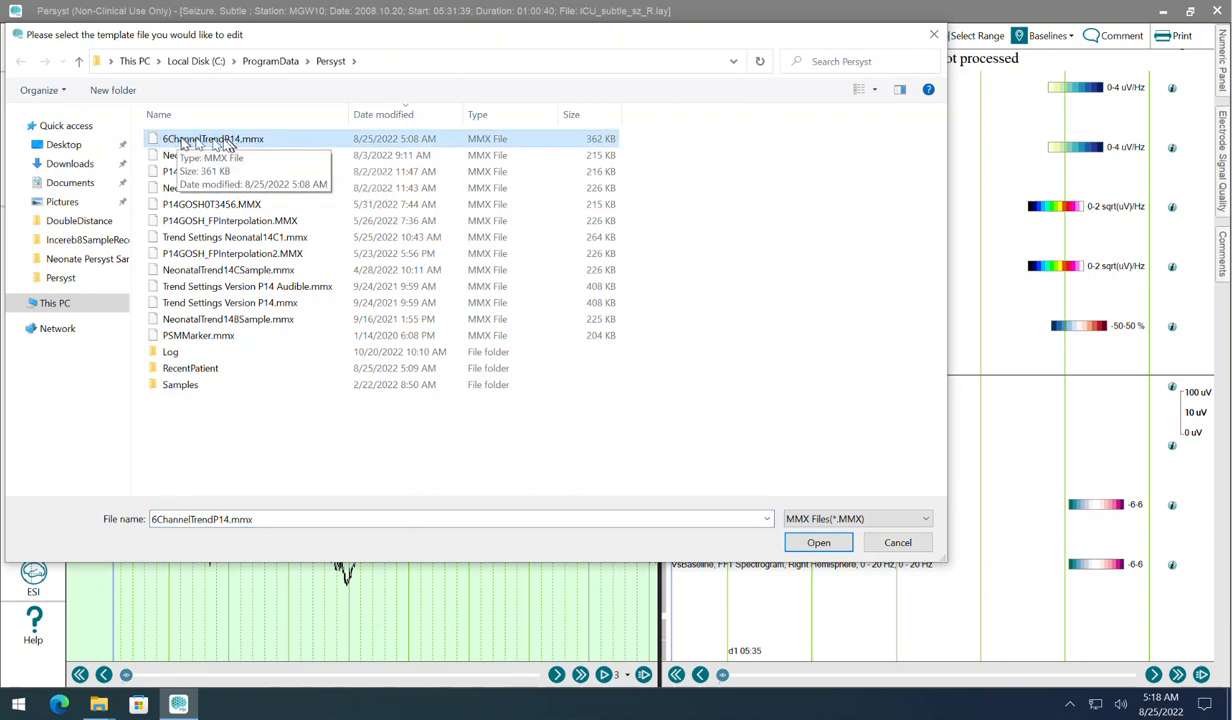
left_click(813, 545)
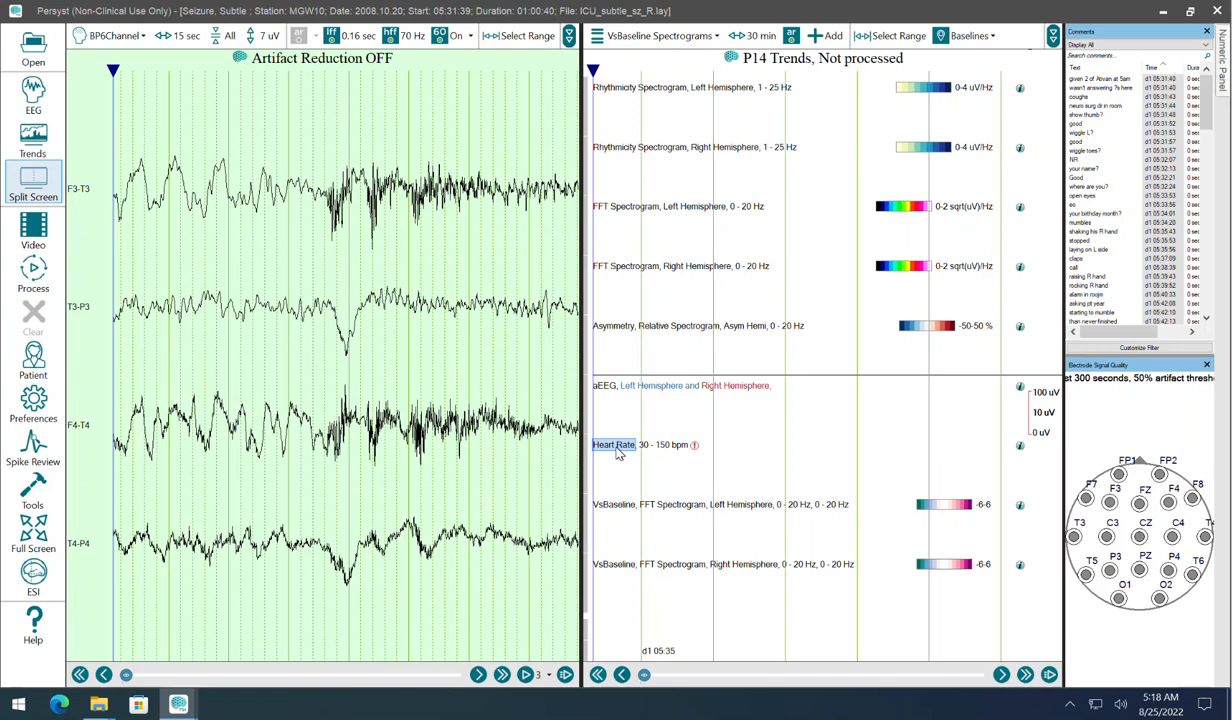
Step: Display the EEG in the Recorded montage at 50 uV sensitivity to examine the X channels for an EKG signal
left_click(117, 38)
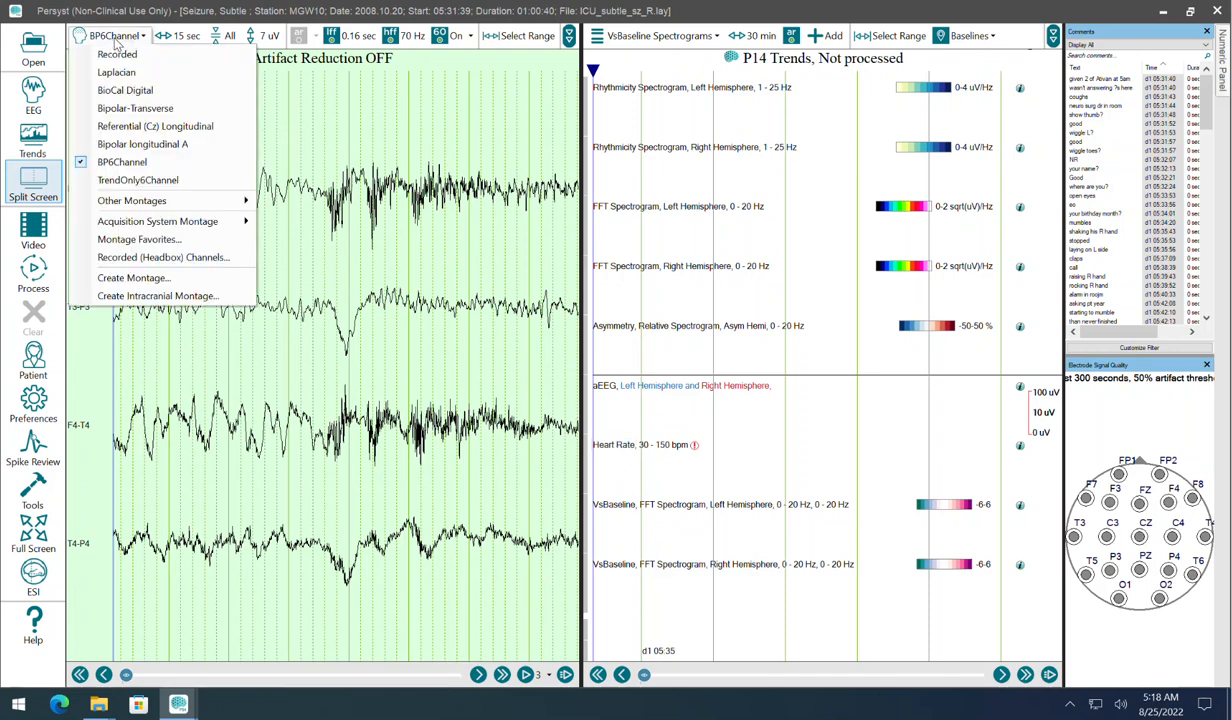
left_click(117, 54)
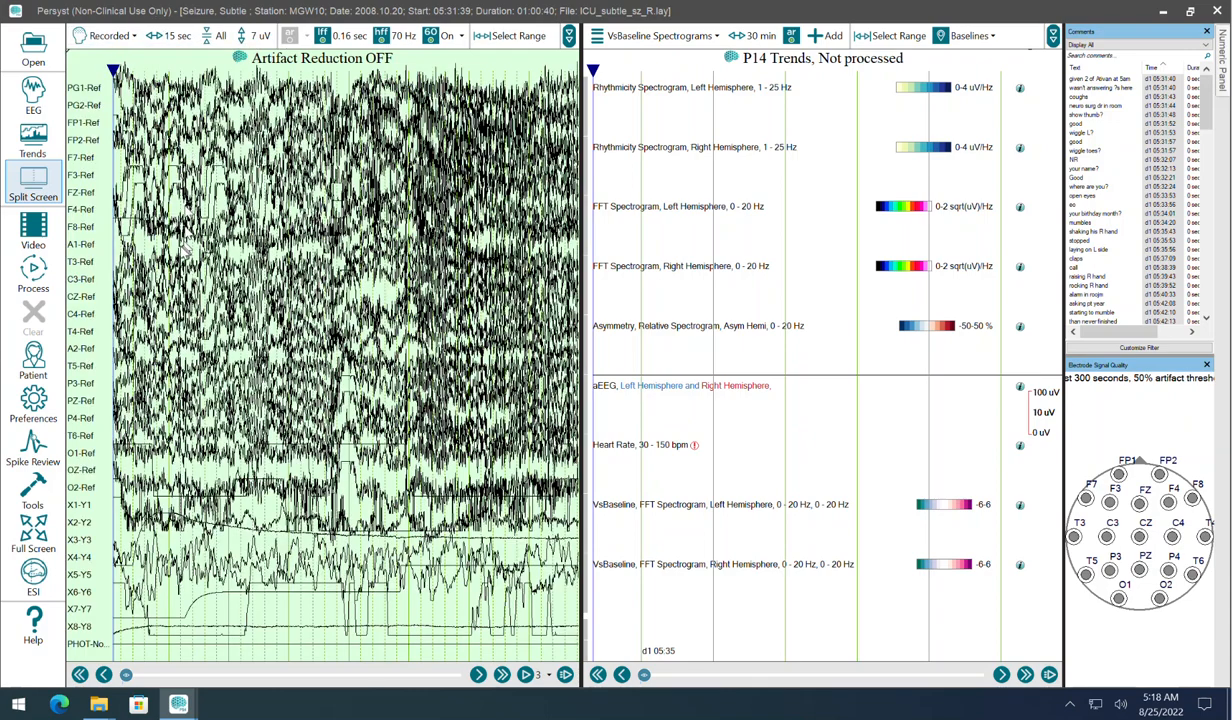
scroll(288, 411, "down", 2)
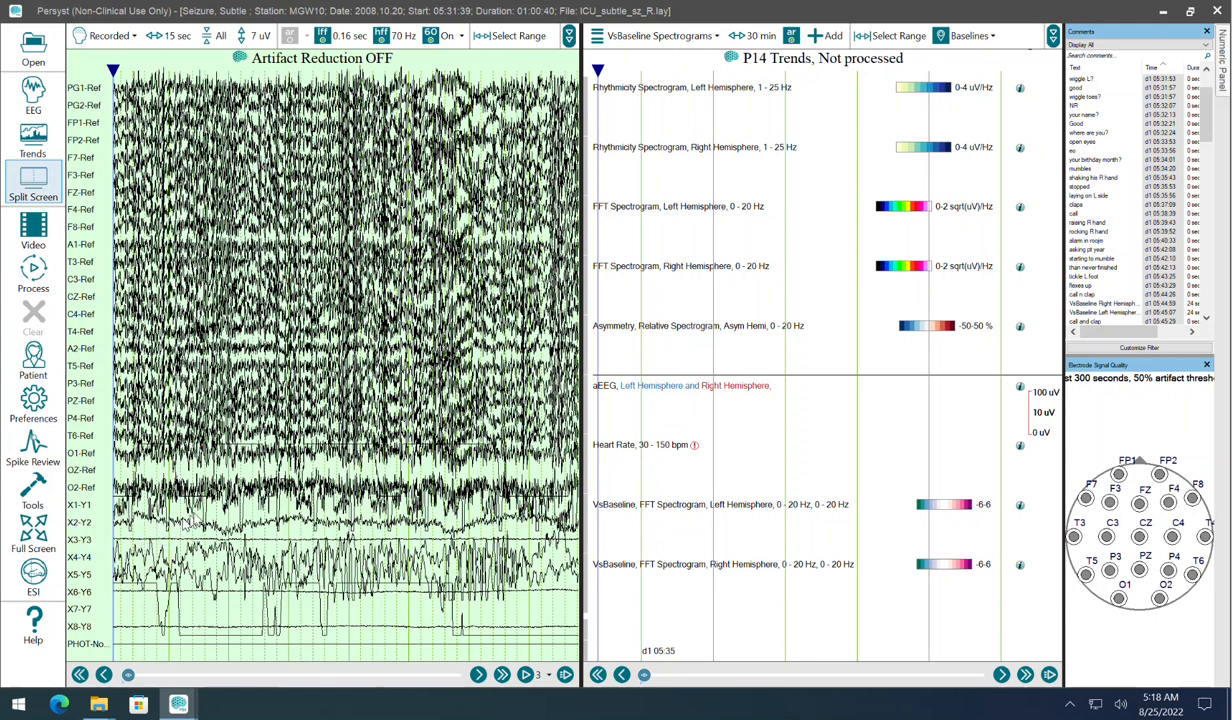
left_click(254, 37)
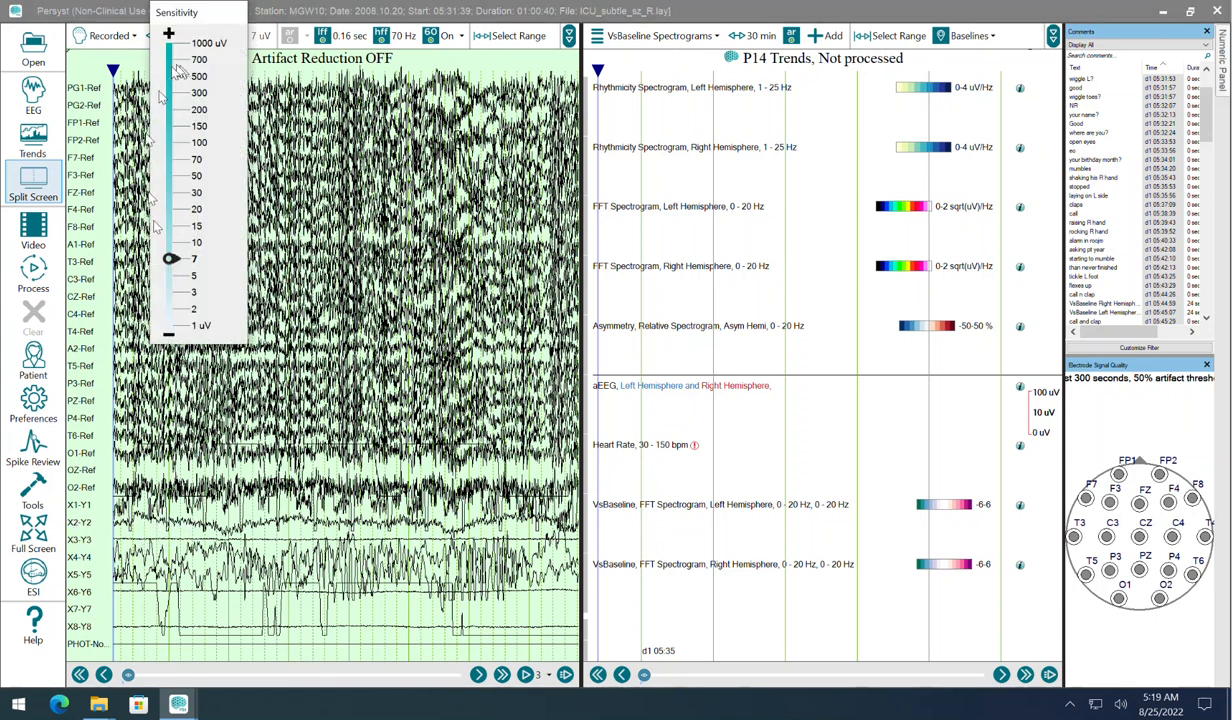
left_click_drag(172, 258, 172, 178)
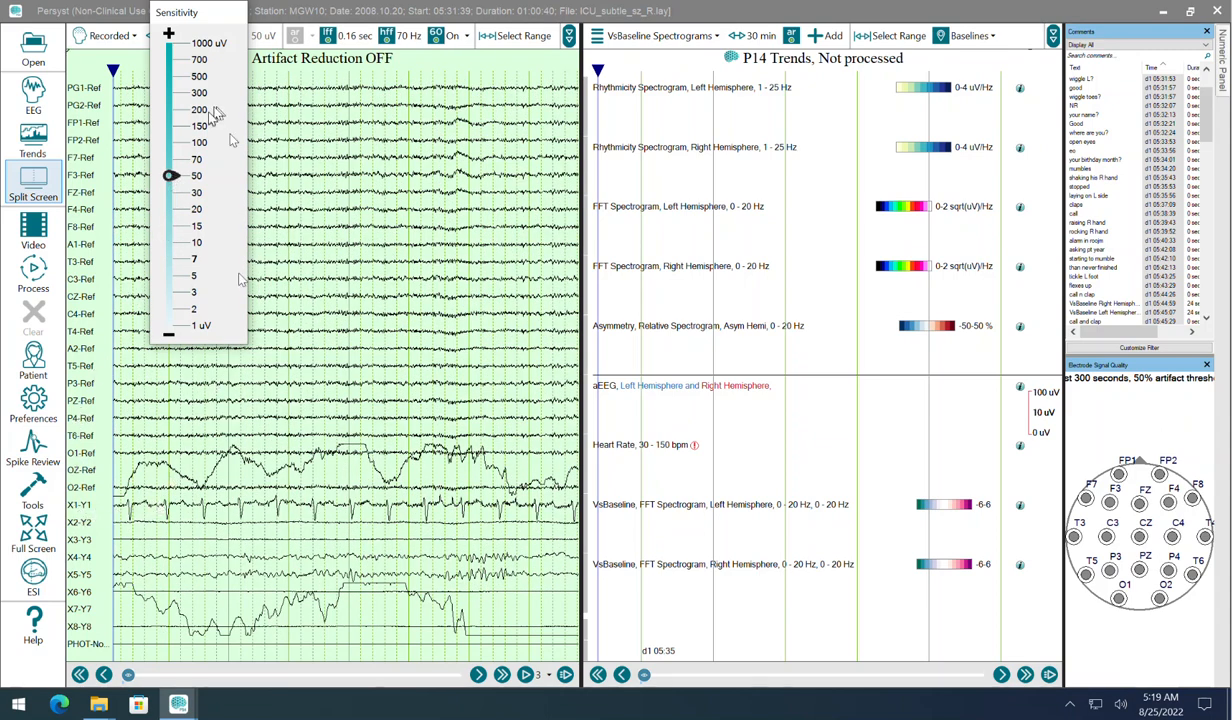
Step: Set the EEG sensitivity back to 7 uV and switch to the TrendOnly6Channel montage
left_click_drag(172, 178, 171, 259)
left_click(622, 410)
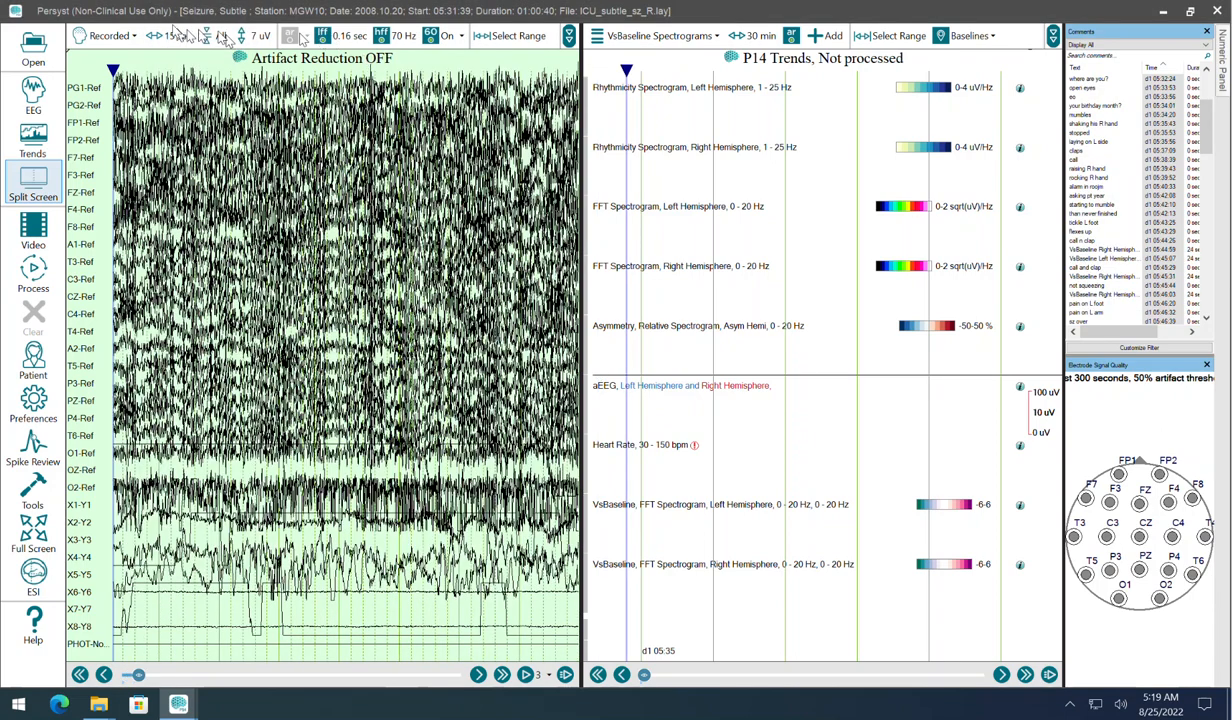
left_click(103, 38)
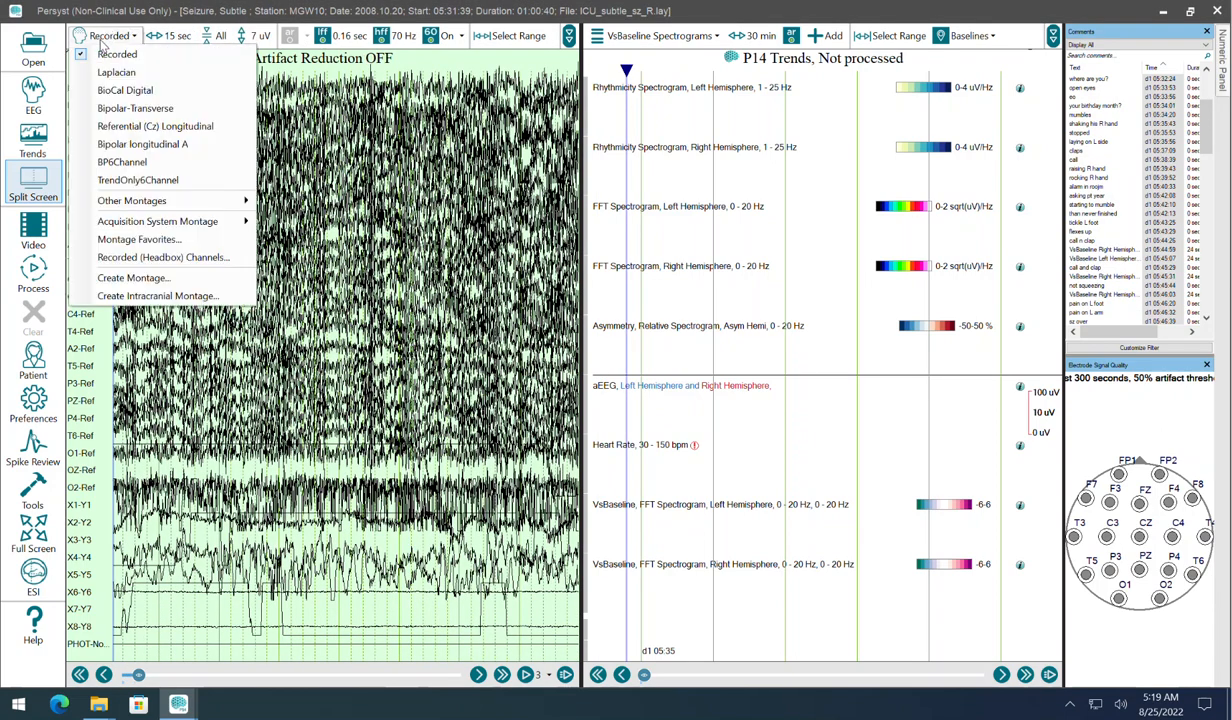
left_click(118, 180)
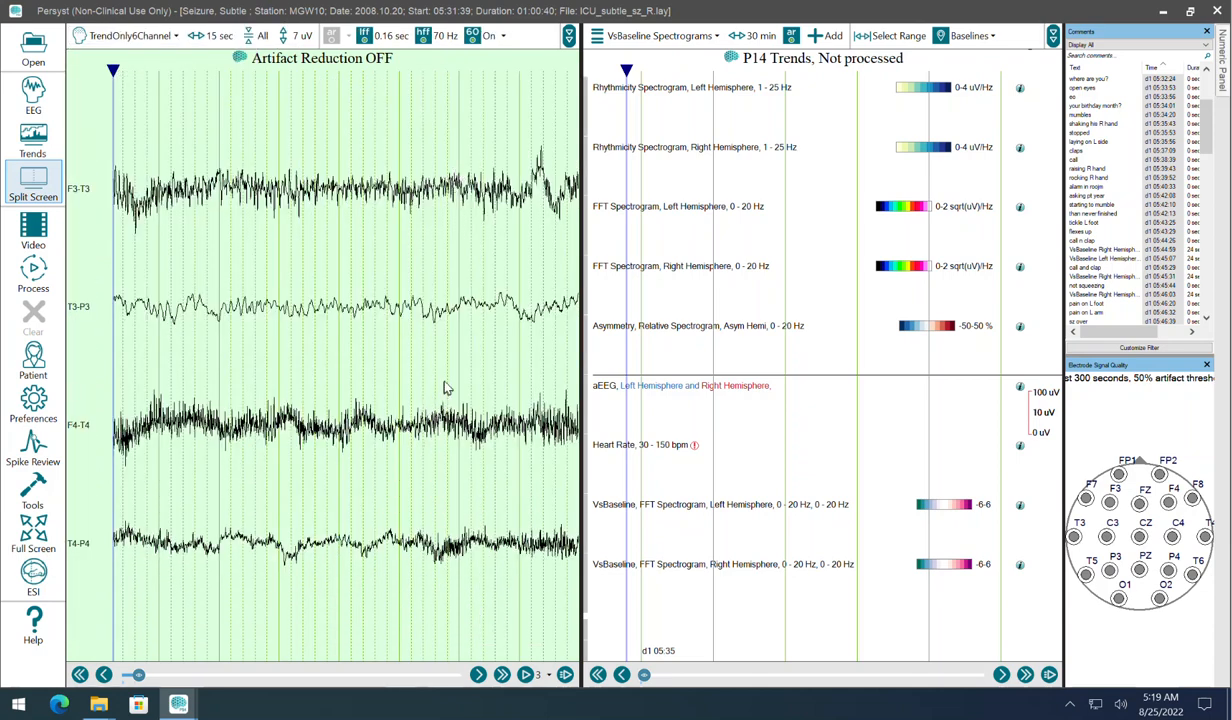
Step: Configure the Heart Rate trend's custom EKG channel with G1 set to X1 and G2 set to Ref
double_click(613, 445)
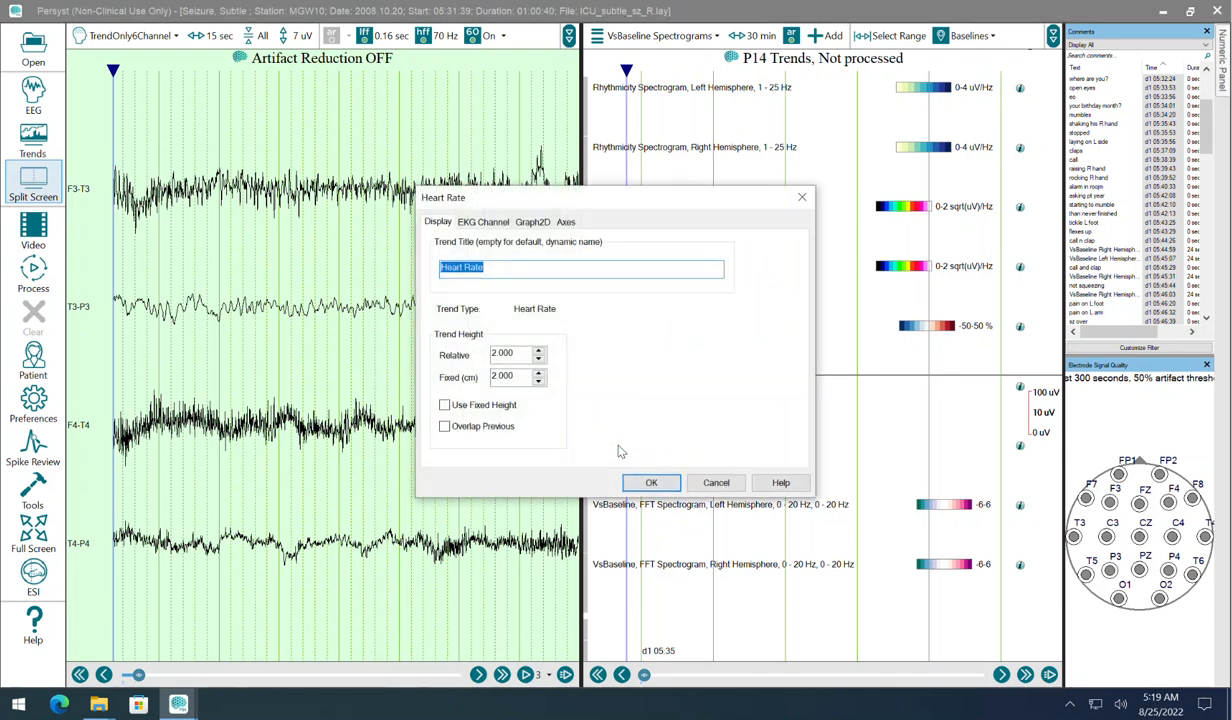
left_click(484, 222)
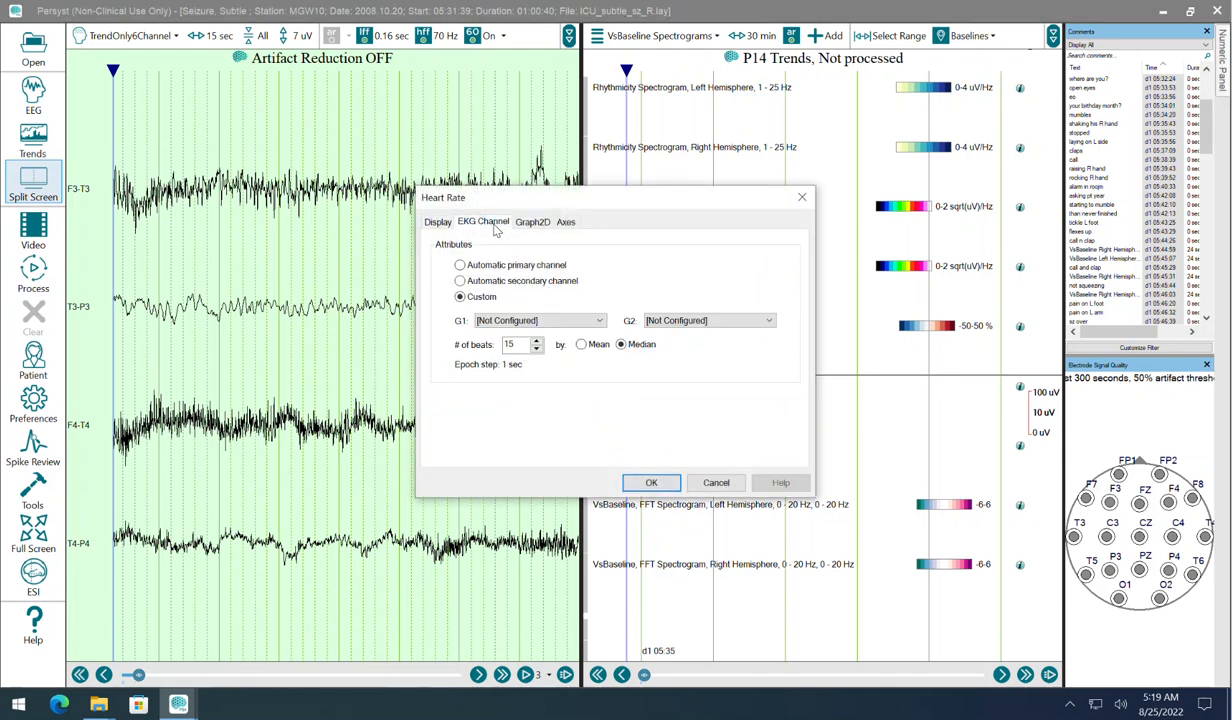
left_click(560, 320)
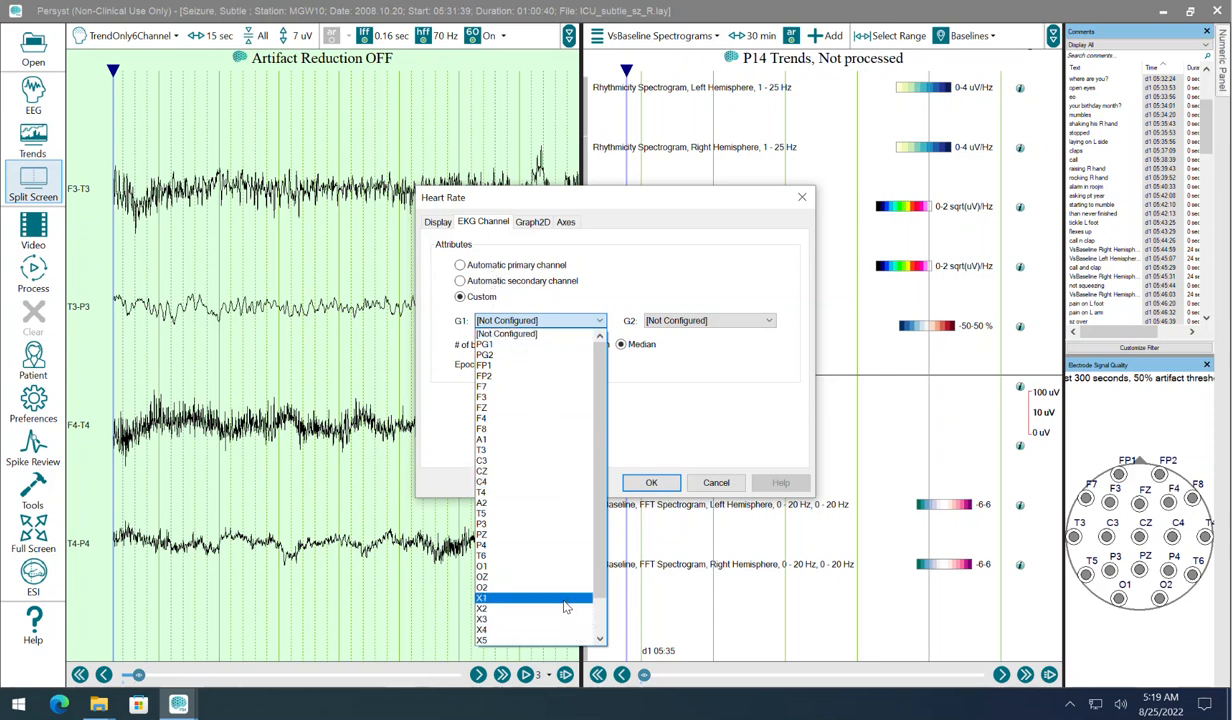
left_click(490, 598)
left_click(695, 320)
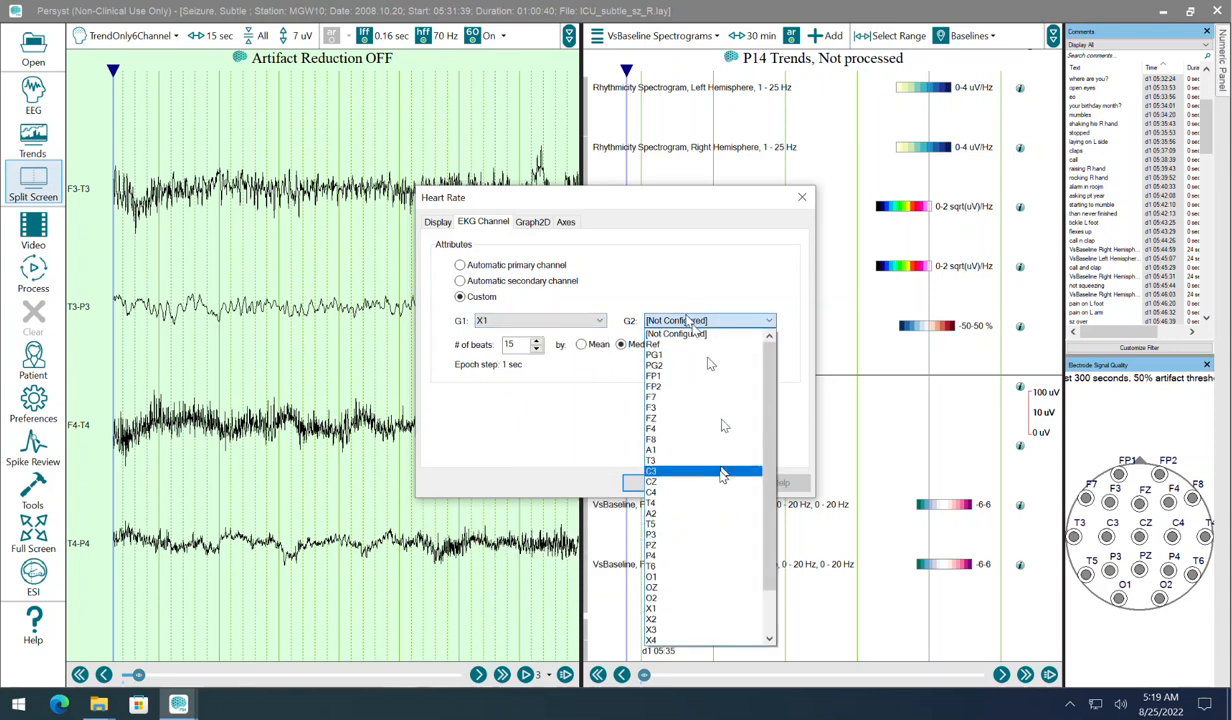
scroll(723, 476, "down", 2)
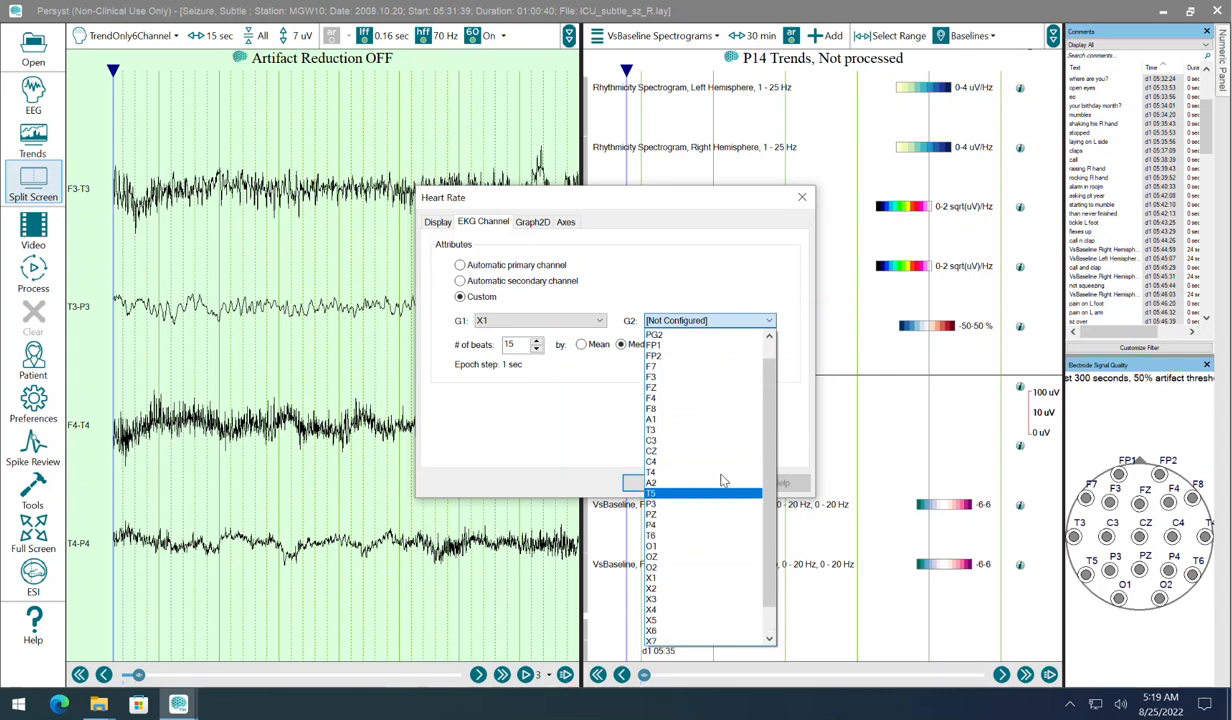
scroll(720, 480, "up", 2)
left_click(686, 346)
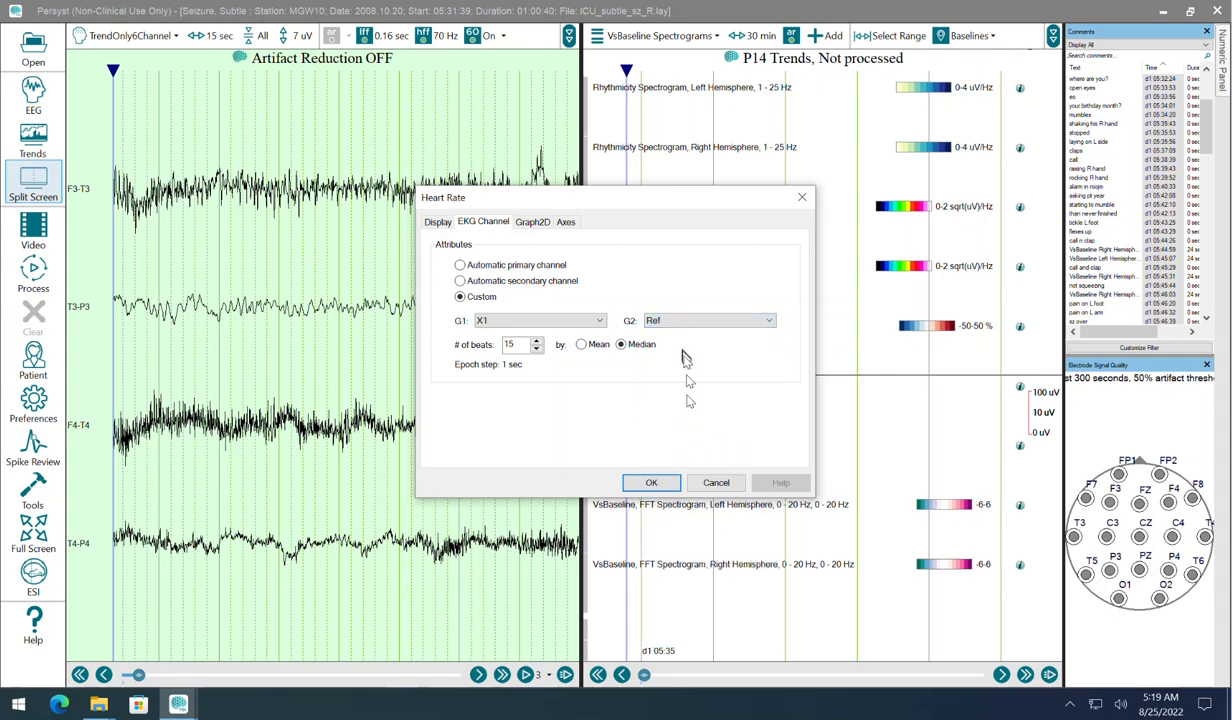
left_click(651, 483)
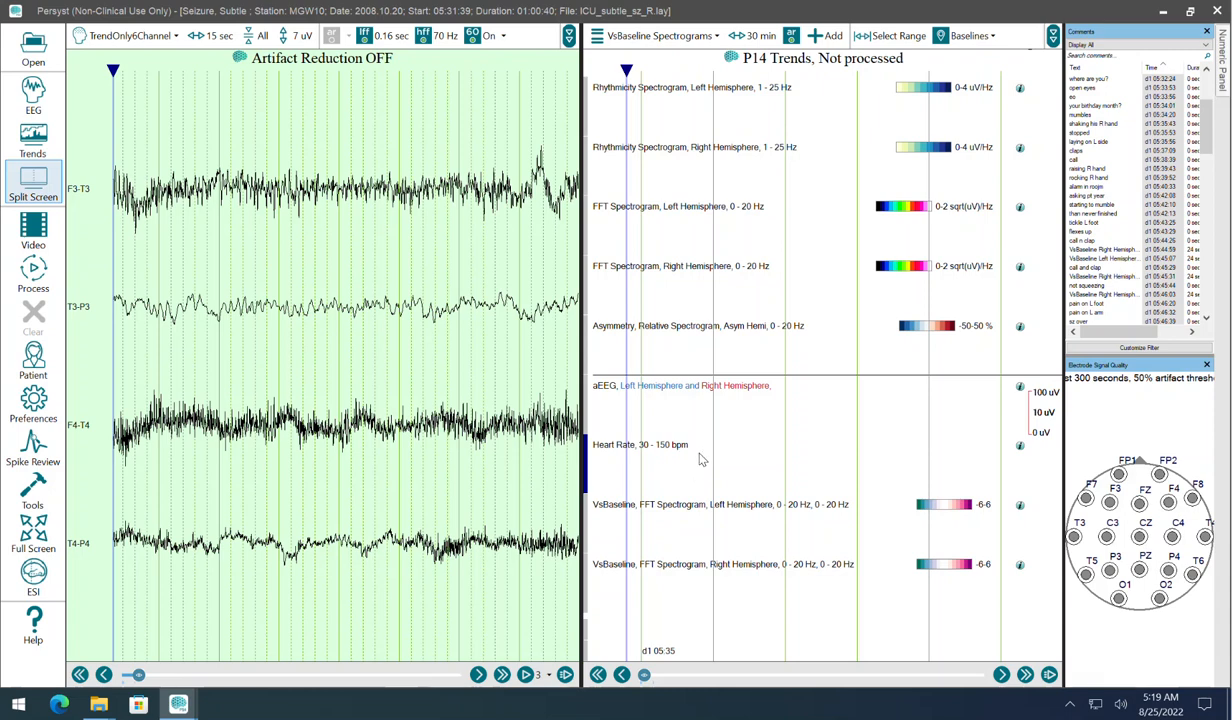
Step: Close the Electrode Signal Quality and Comments side panes
left_click(1207, 366)
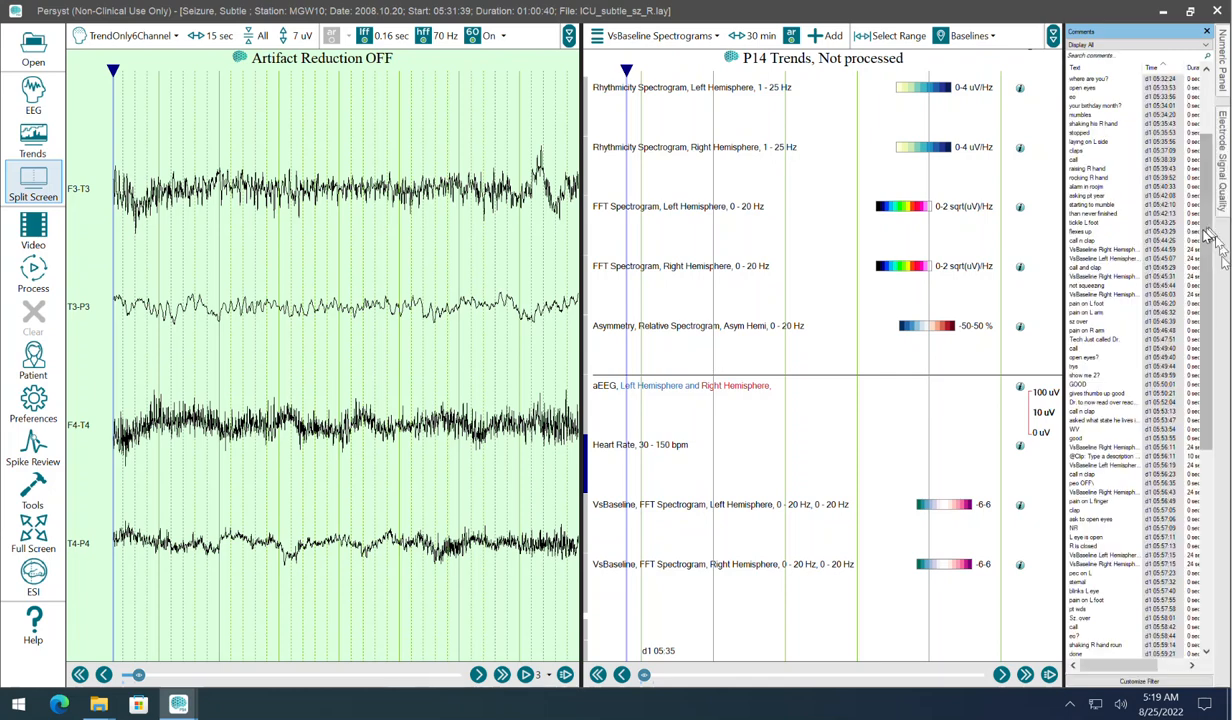
left_click(1207, 33)
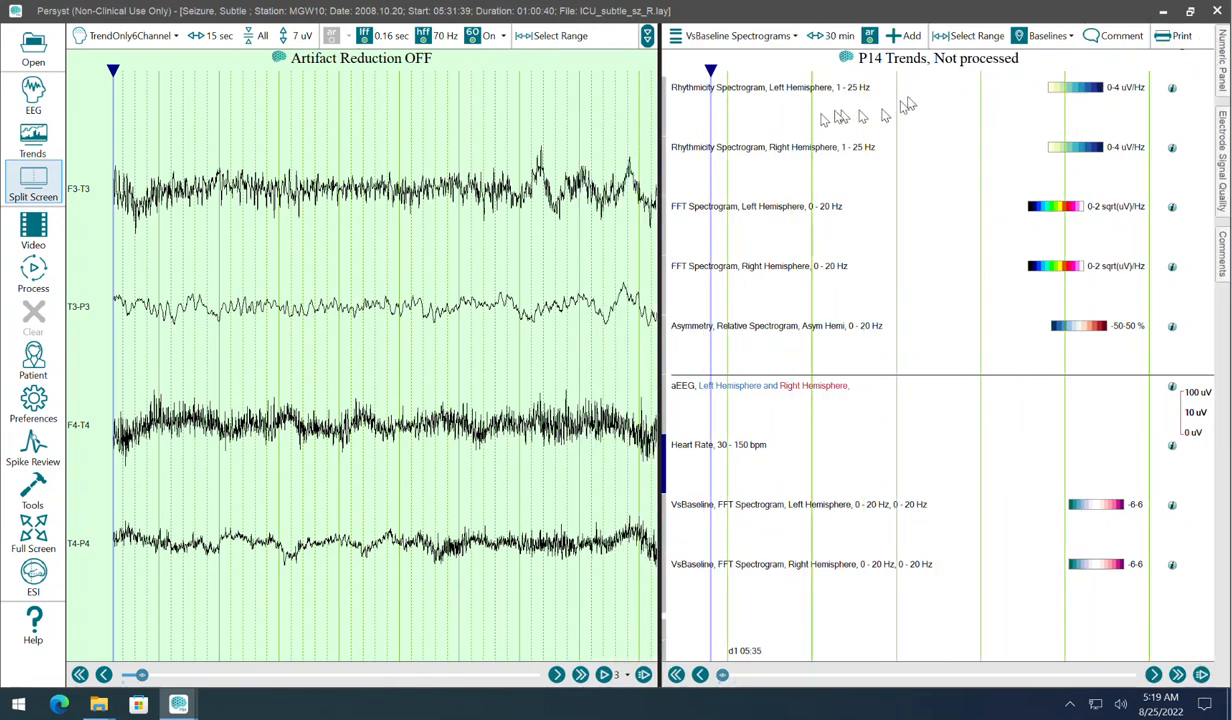
Step: Check the channel setup in the FFT by Channel and aEEG by CHannel trend panels
left_click(759, 40)
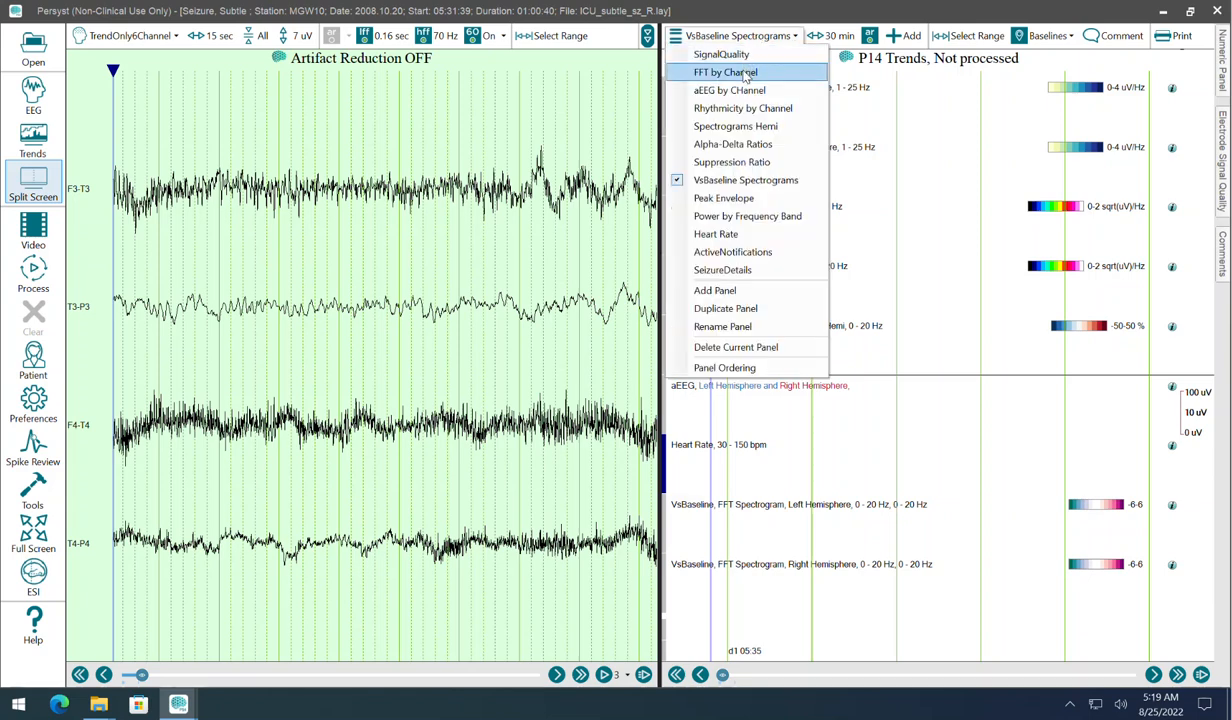
left_click(745, 74)
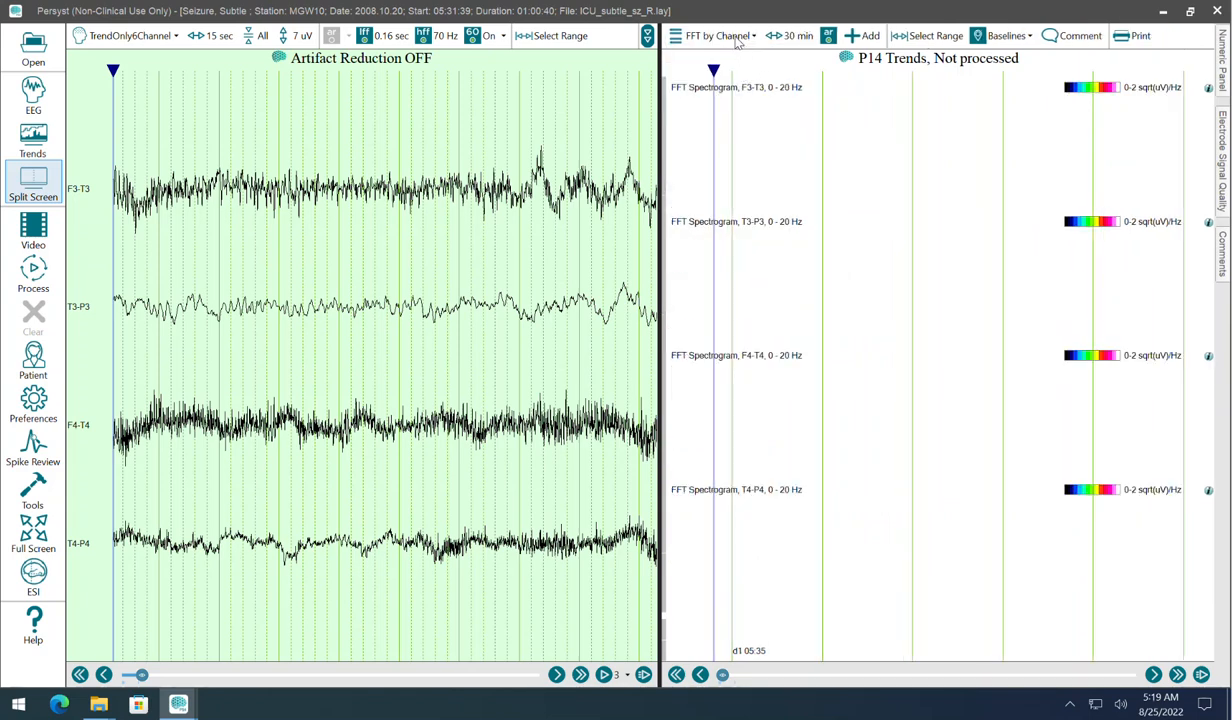
left_click(720, 37)
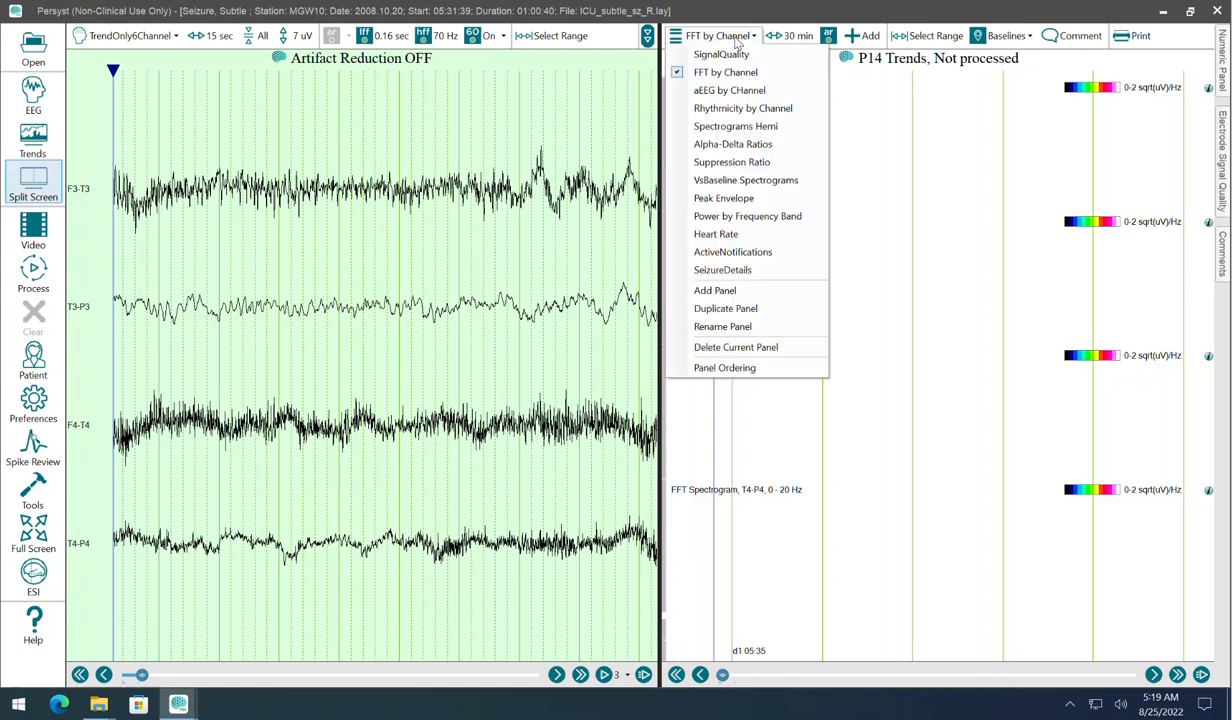
left_click(740, 91)
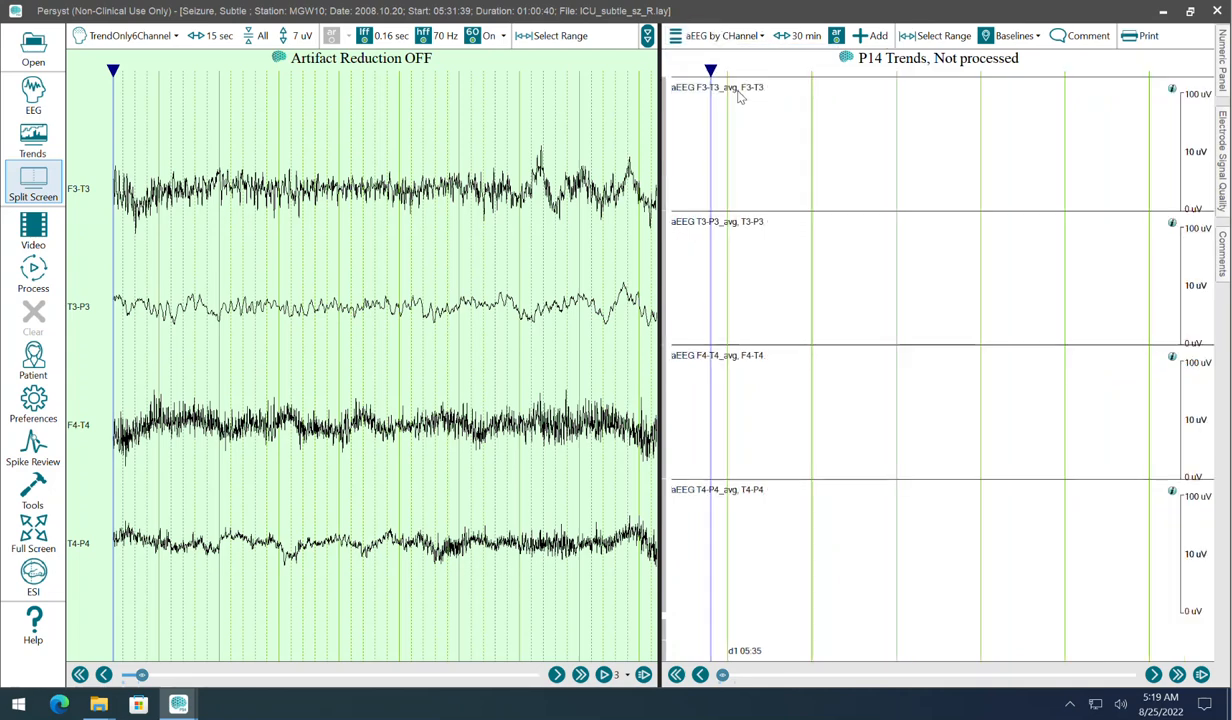
Step: Switch the trends view to the FFT by Channel panel and duplicate that panel
left_click(739, 38)
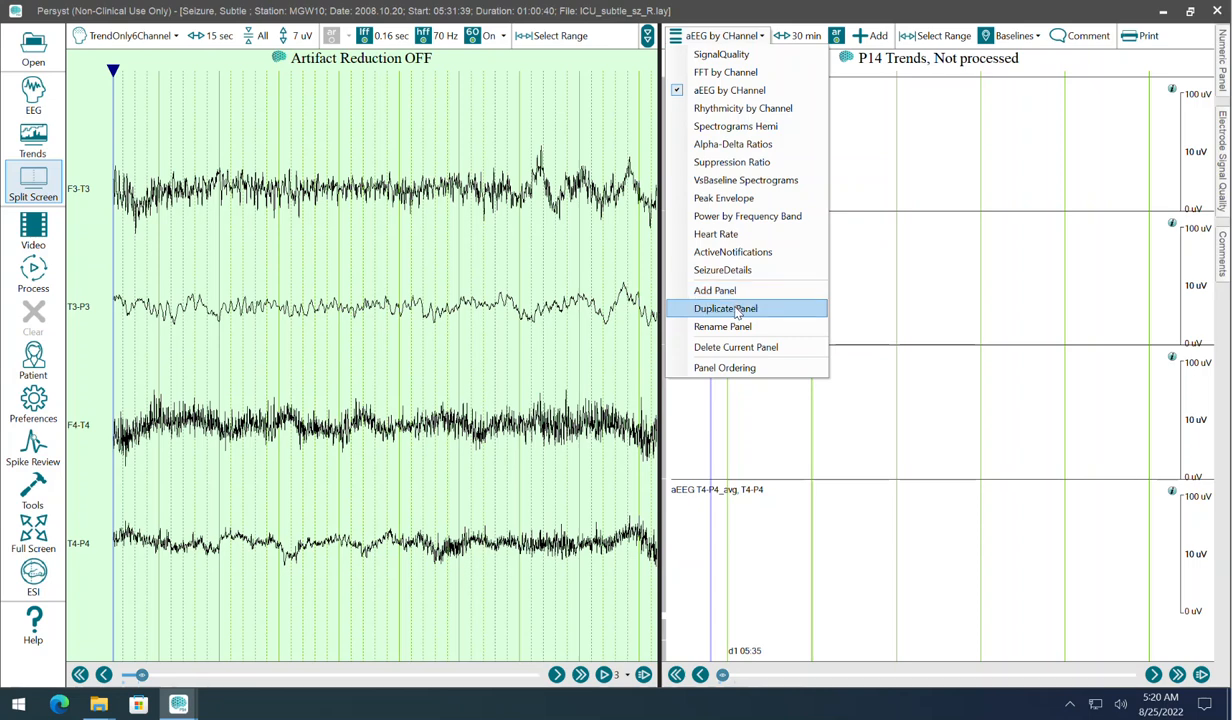
left_click(705, 73)
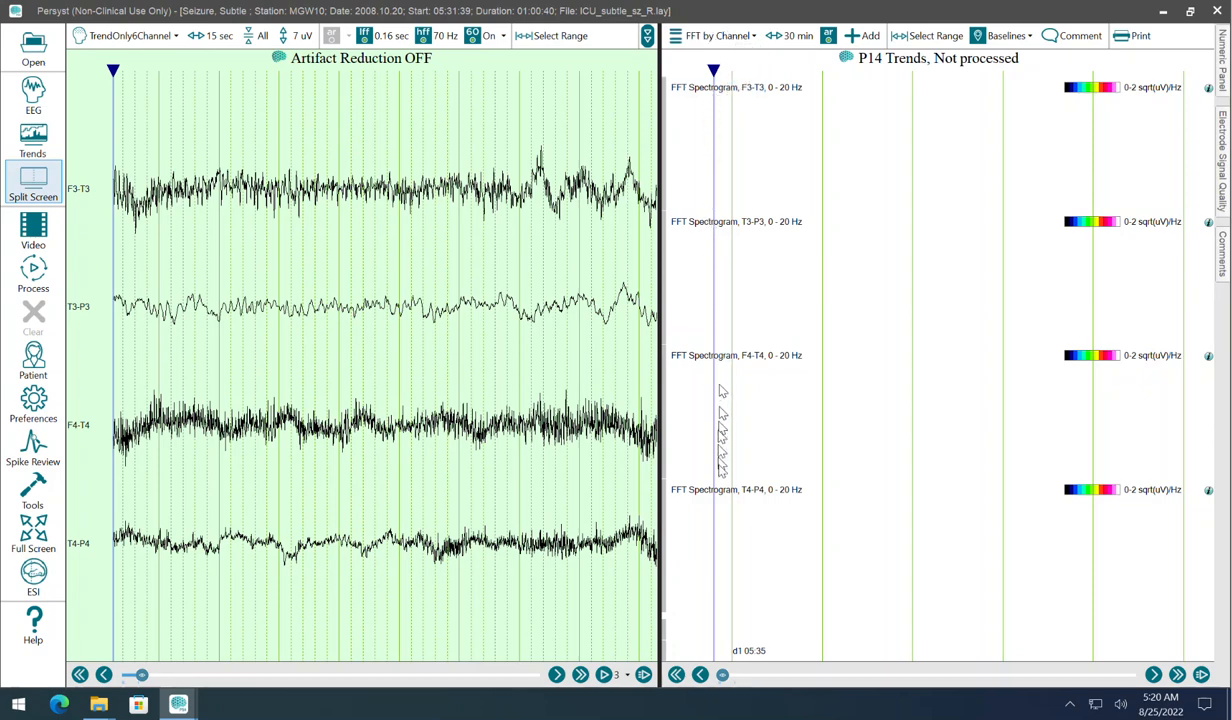
left_click(716, 37)
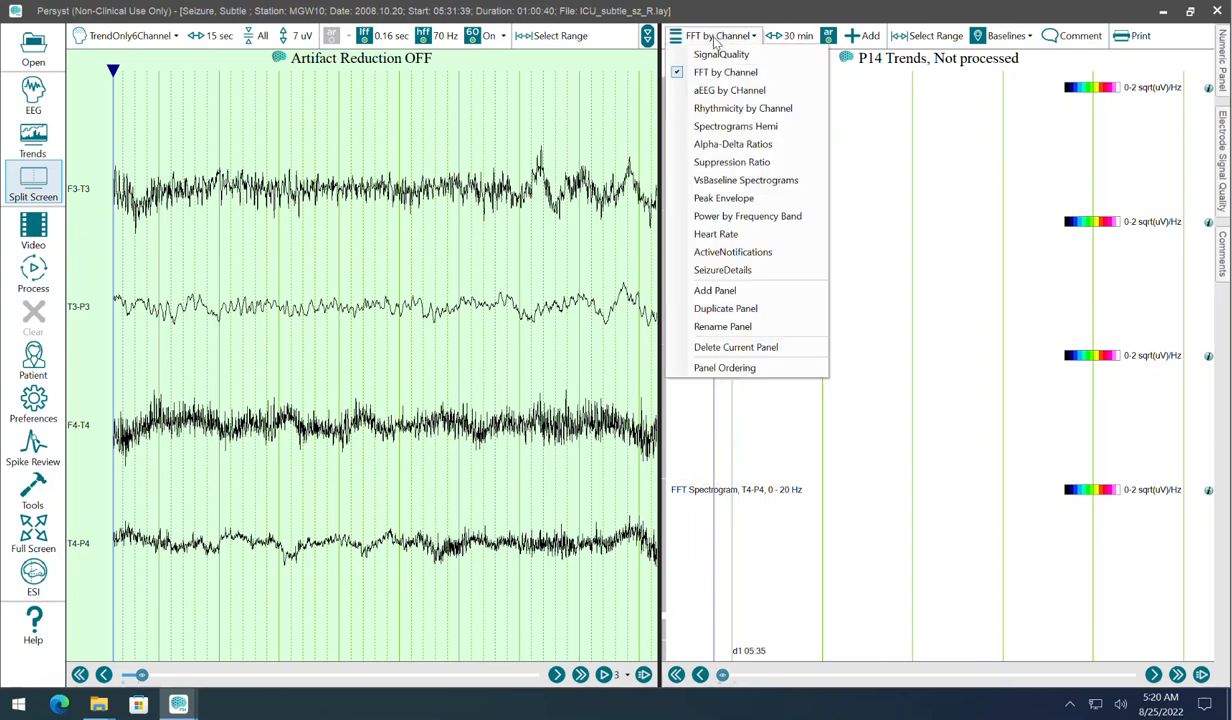
left_click(728, 308)
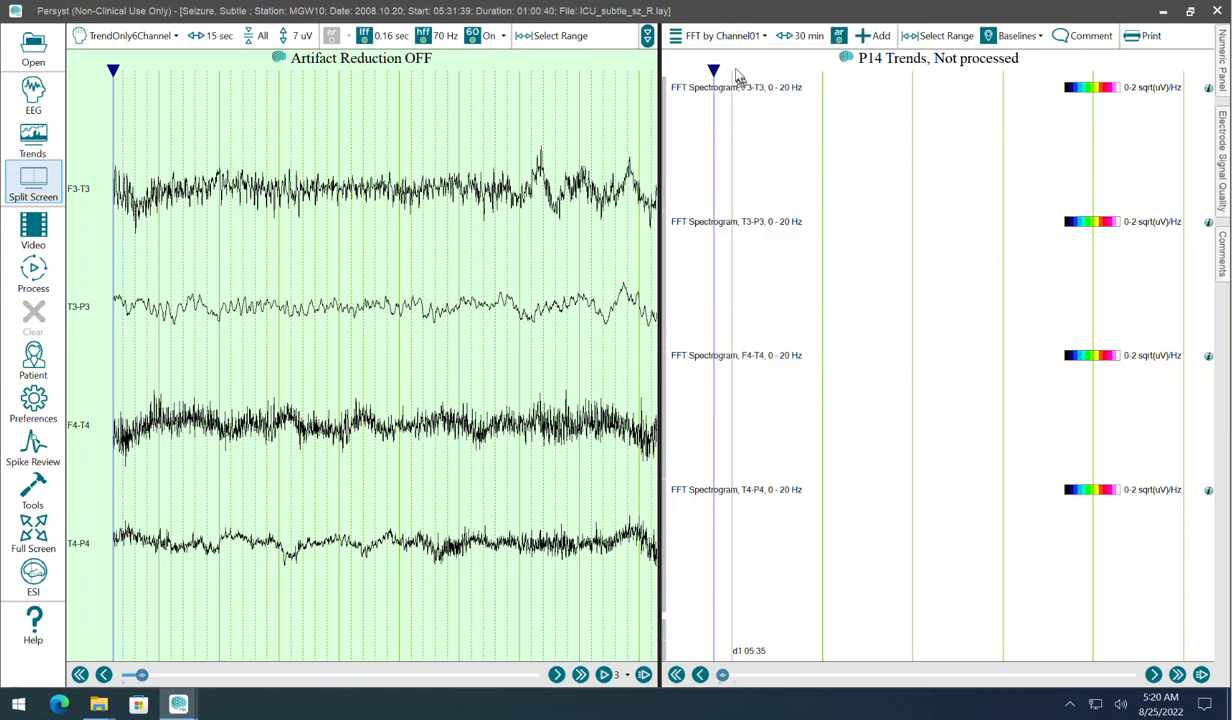
Step: Rename the duplicated FFT by Channel panel as CSV Export
left_click(716, 38)
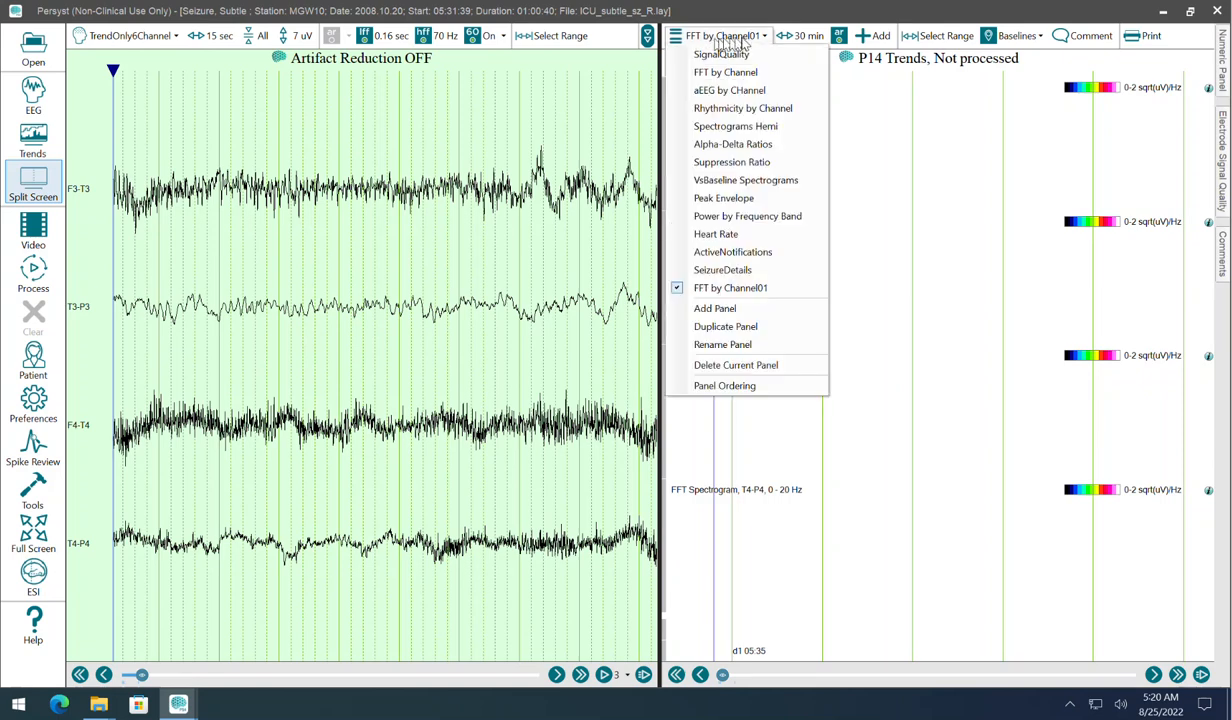
left_click(730, 343)
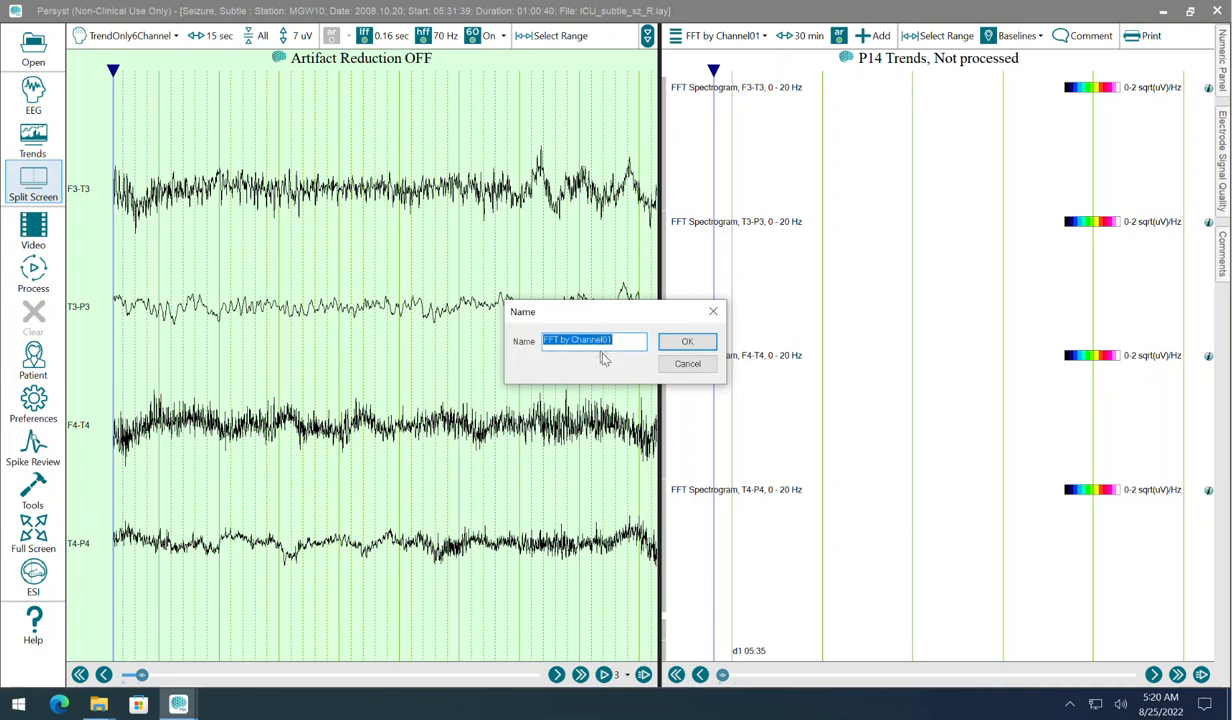
type("CSV Export")
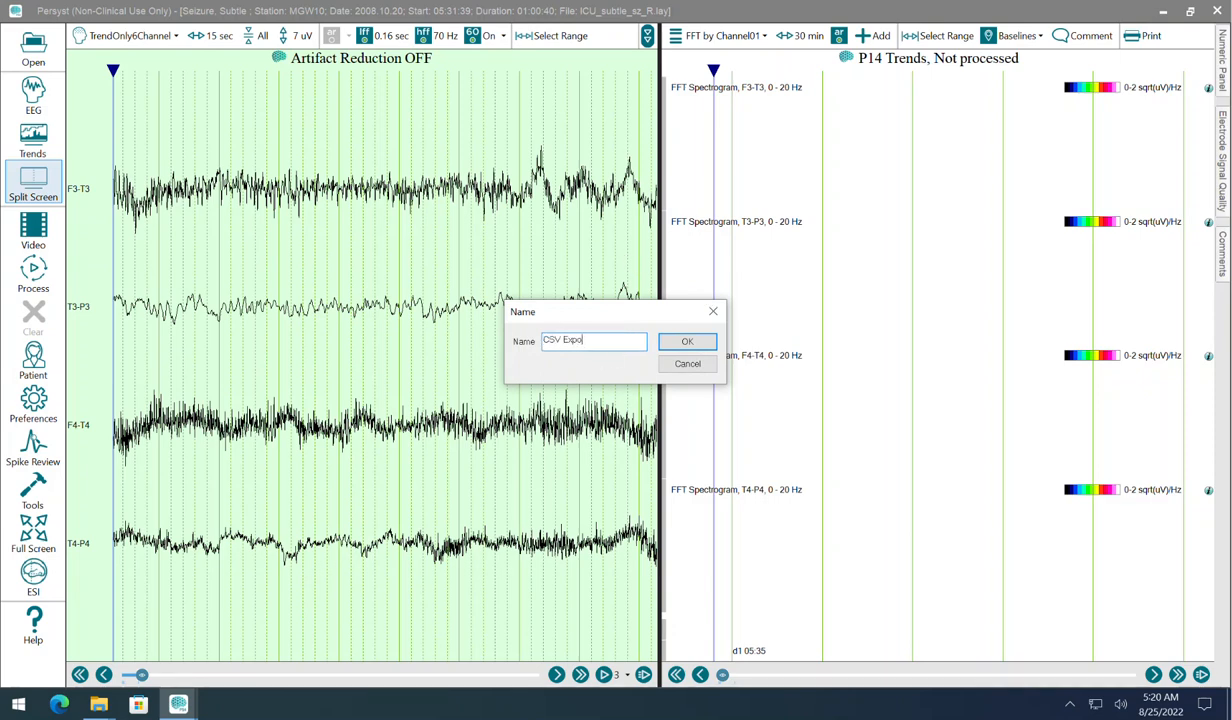
left_click(712, 342)
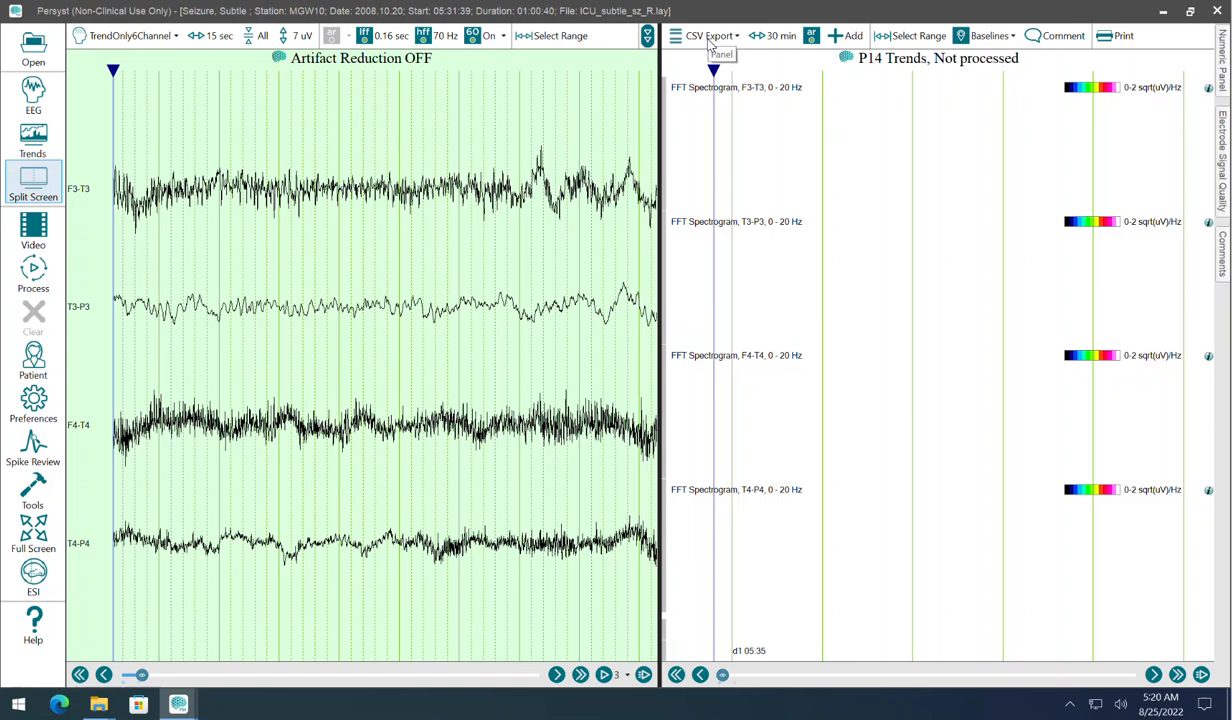
Step: Add the four aEEG channel trends F3-T3, F4-T4, T3-P3 and T4-P4 to the CSV Export panel
left_click(843, 38)
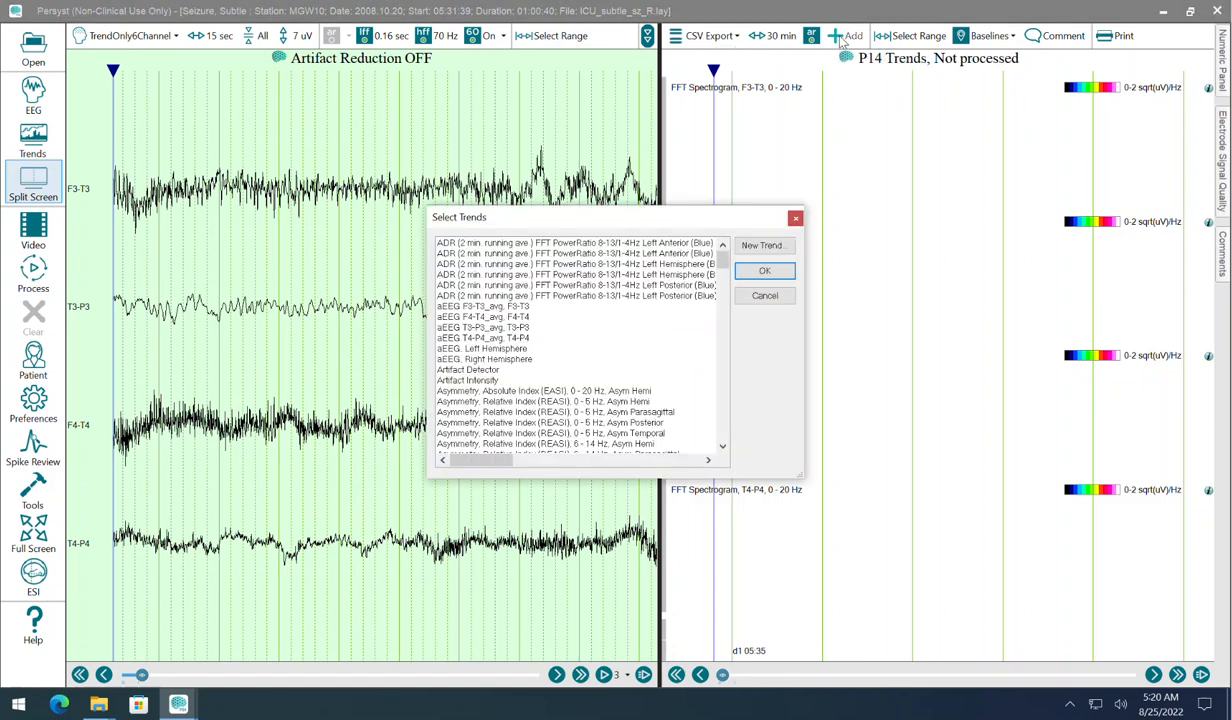
left_click(503, 308)
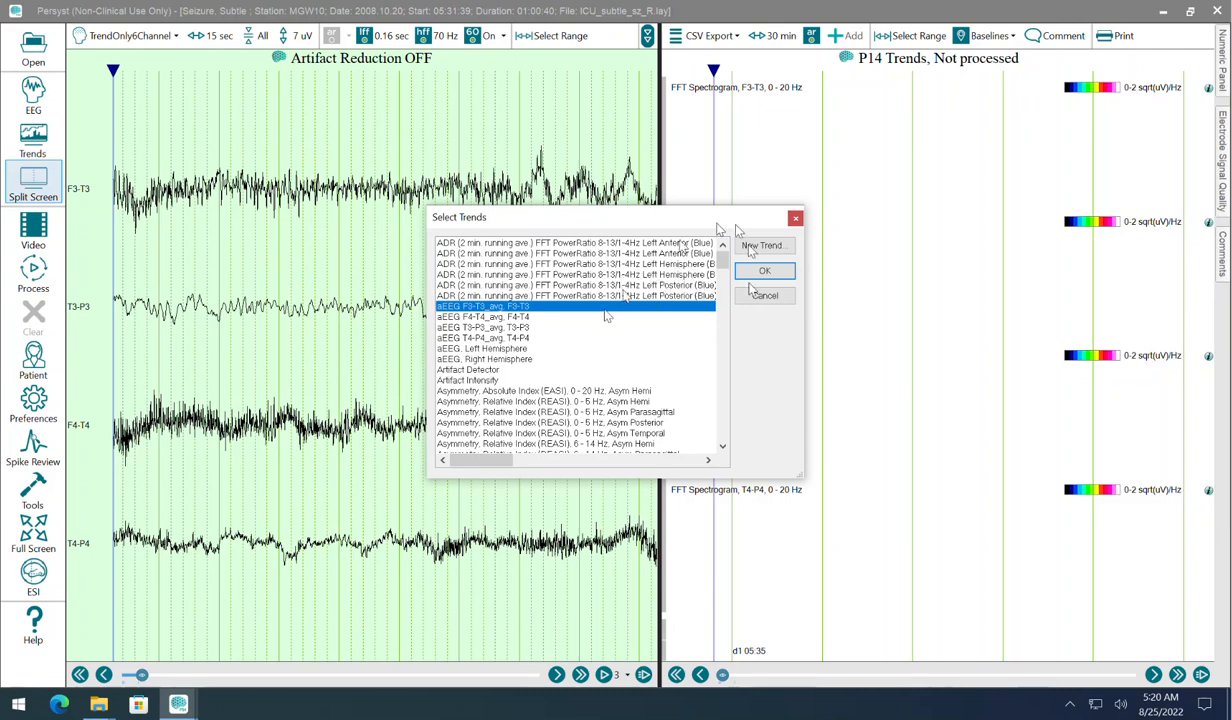
left_click(507, 339, "shift")
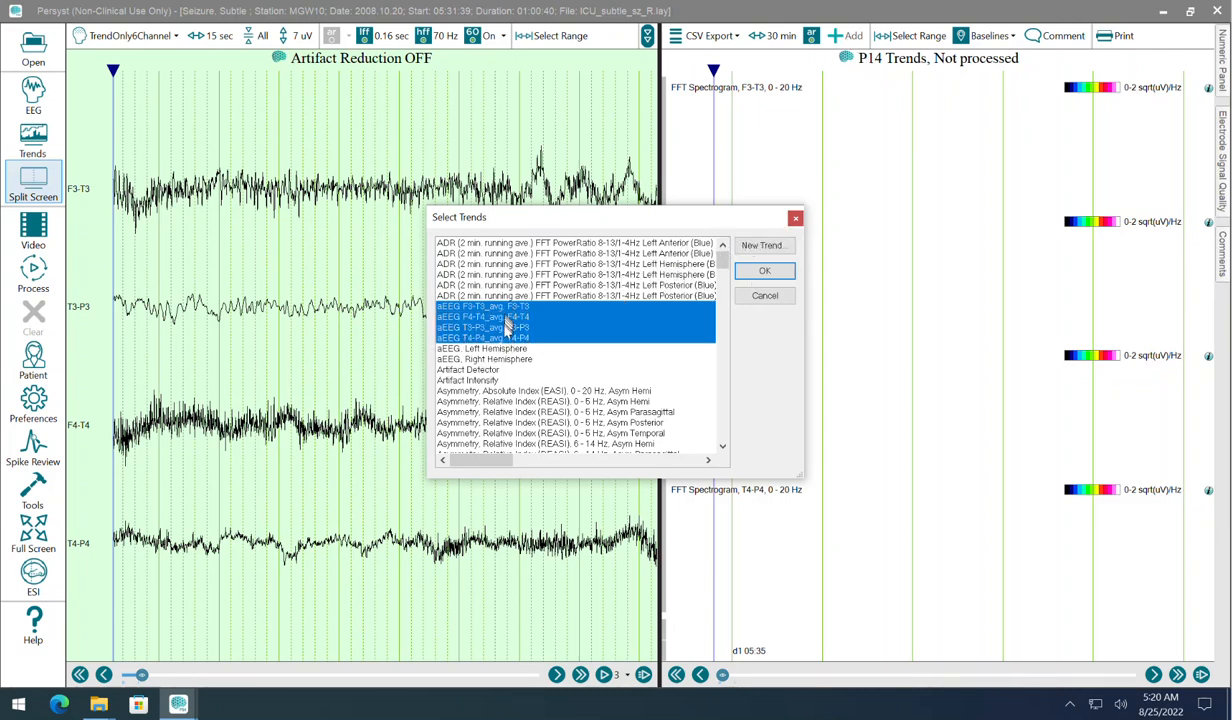
left_click(476, 309)
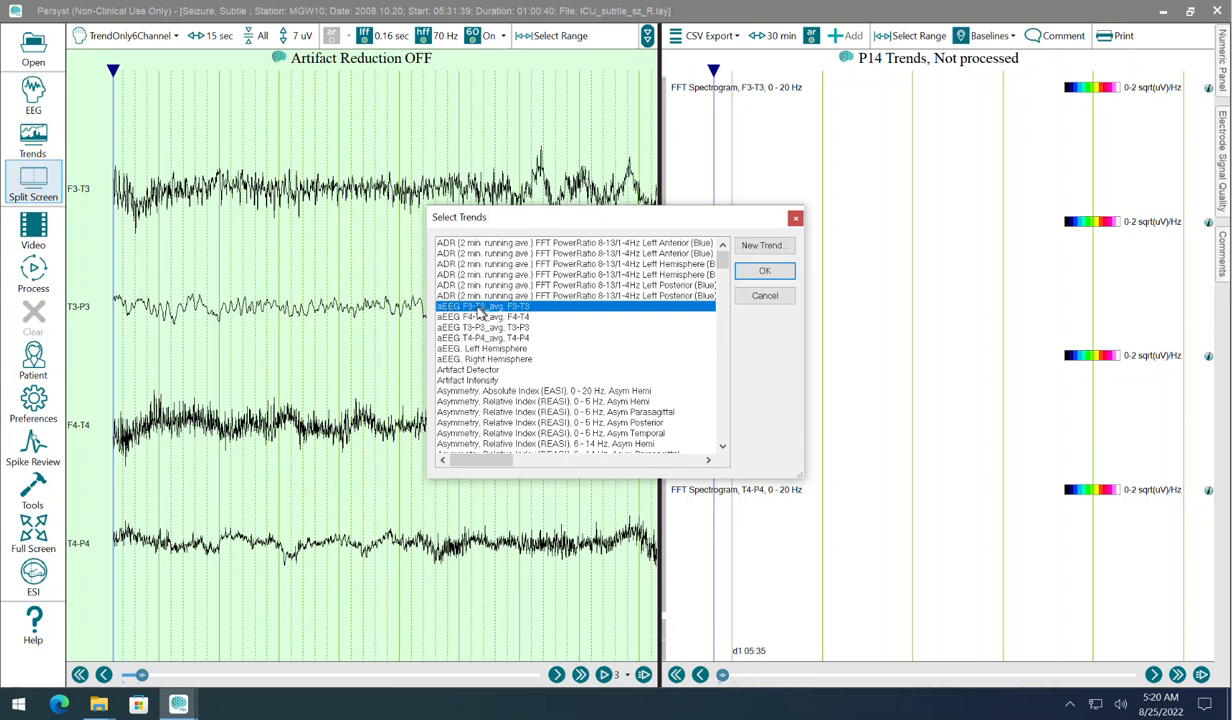
left_click(516, 337, "shift")
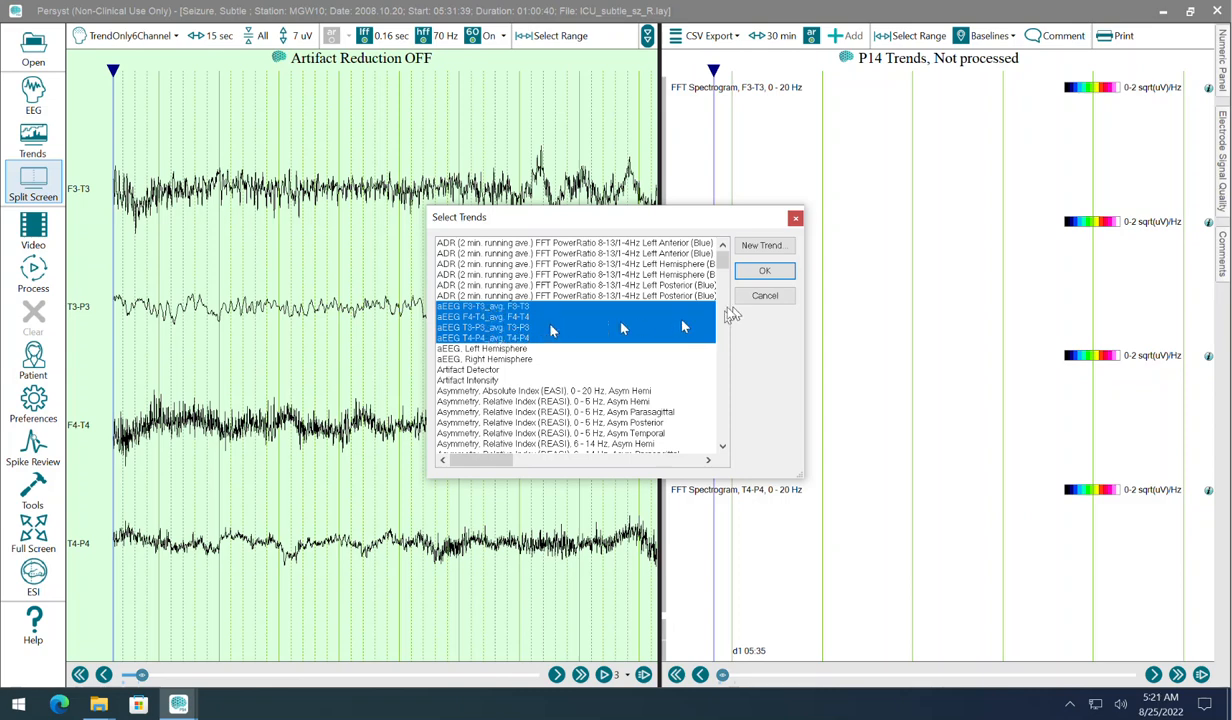
left_click(764, 271)
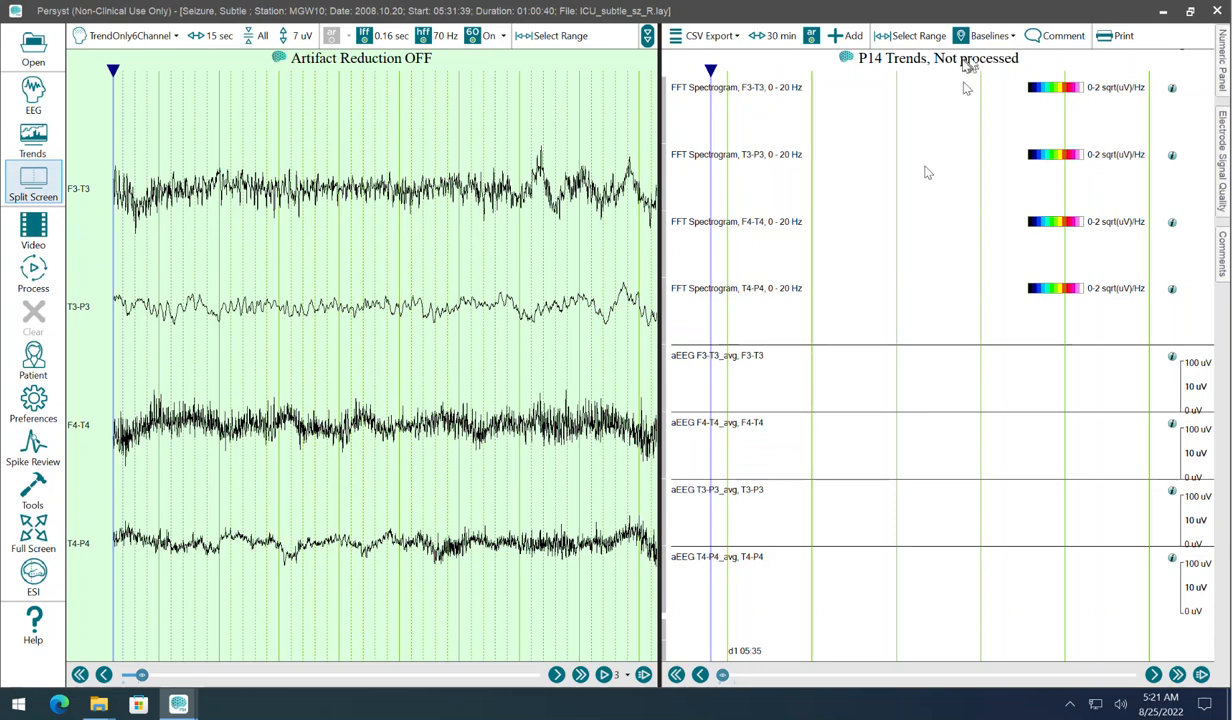
Step: Add the Heart Rate trend to the CSV Export panel
left_click(842, 40)
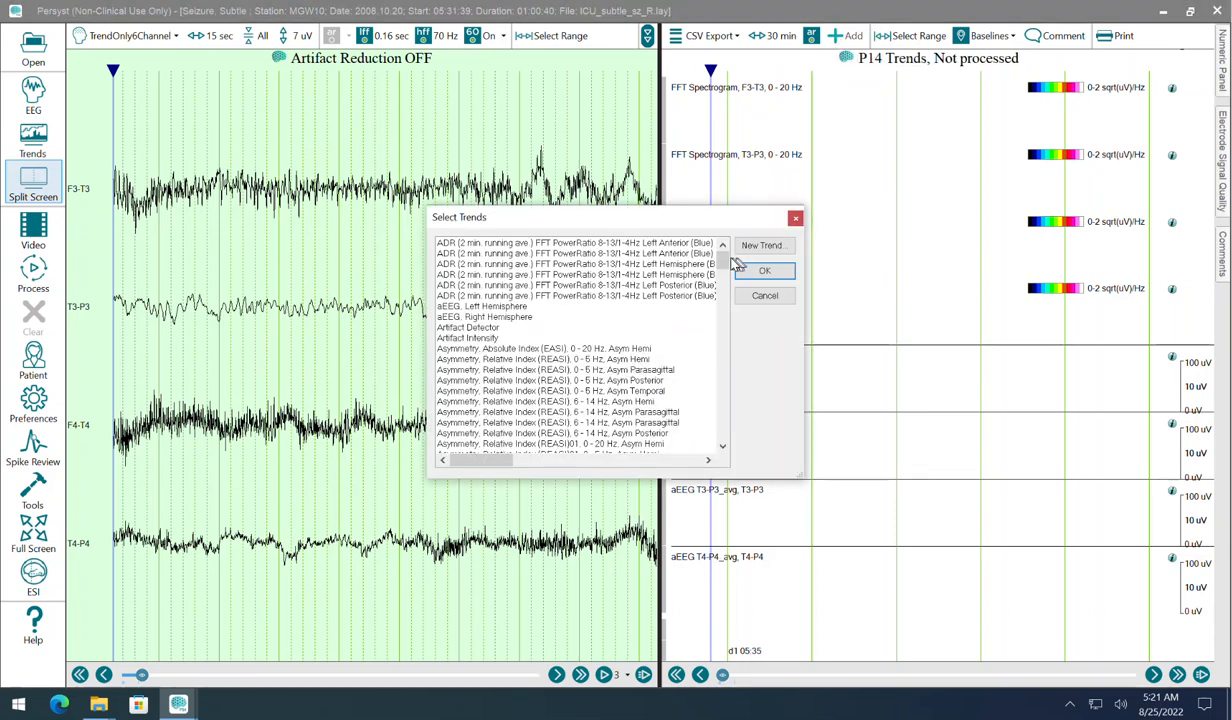
left_click_drag(722, 252, 724, 330)
left_click(462, 349)
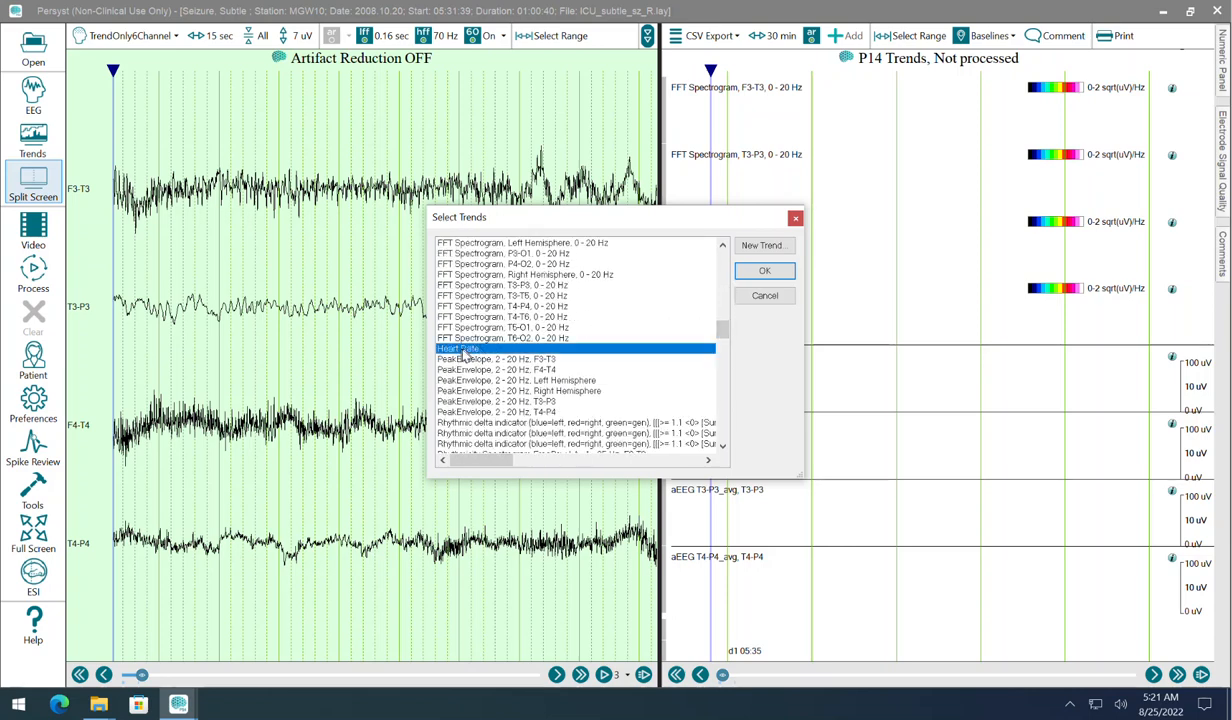
left_click(764, 272)
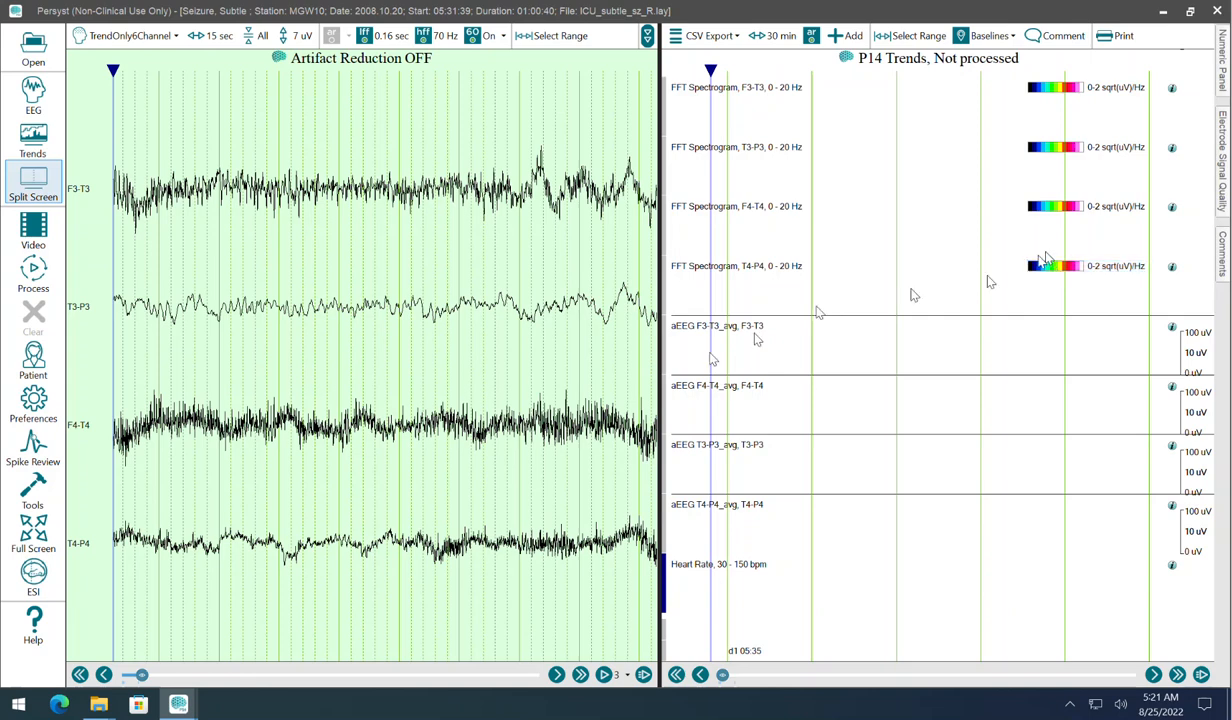
Step: Save the trend preferences to the 6ChannelTrendP14.mmx template and close them
left_click(30, 401)
left_click(85, 392)
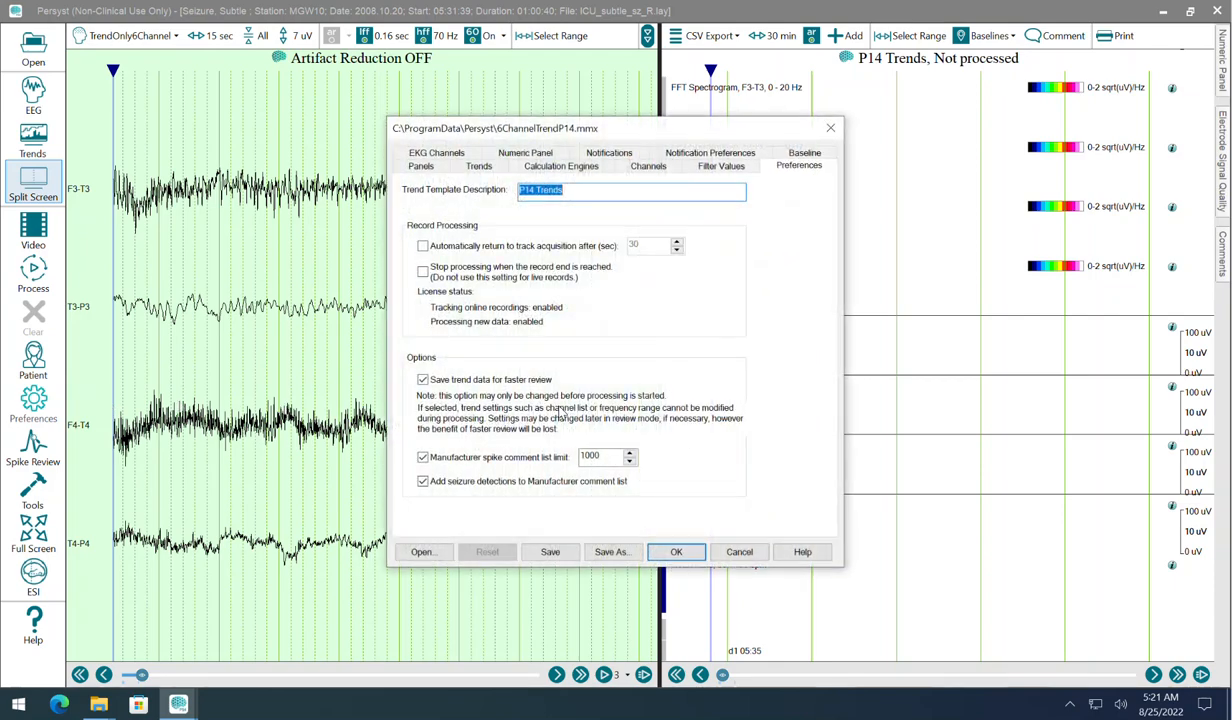
left_click(550, 553)
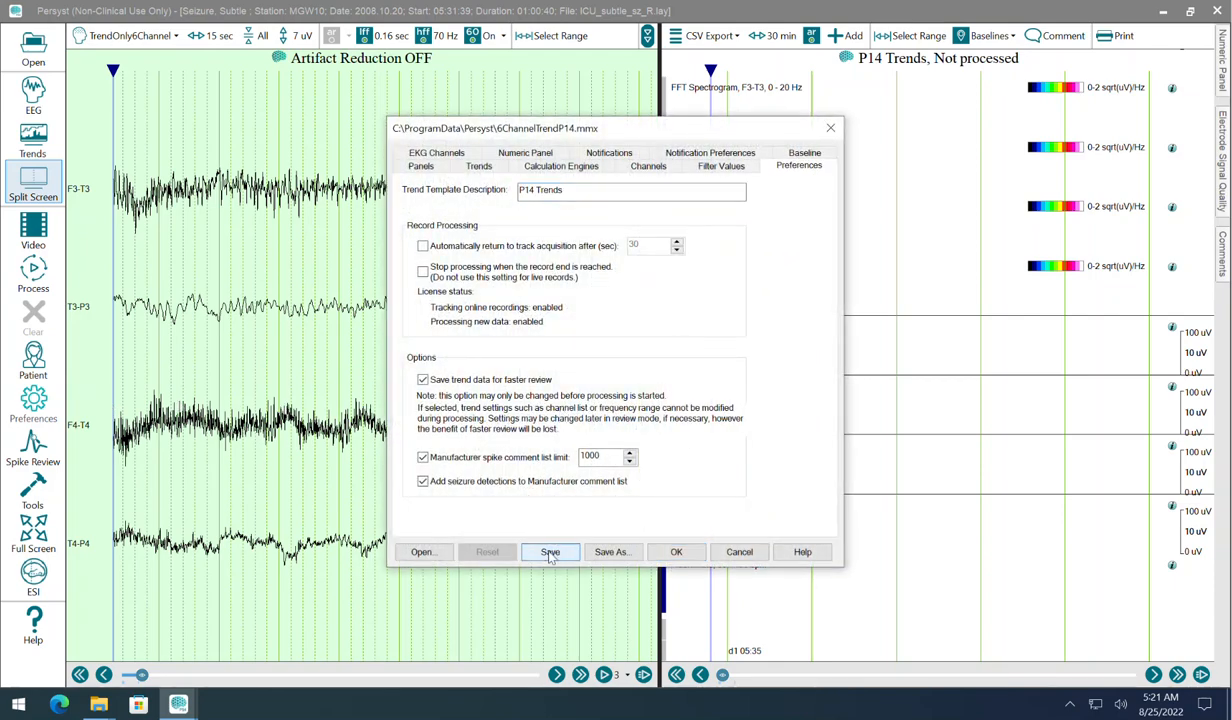
left_click(675, 555)
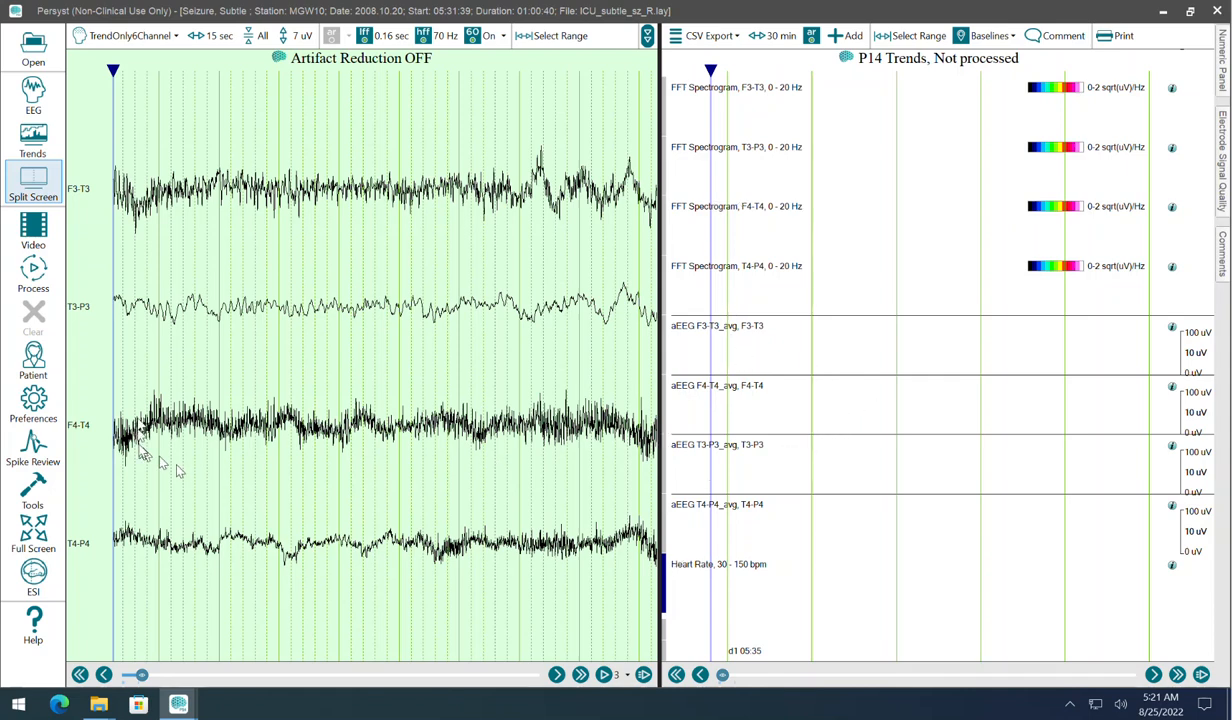
Step: Make VsBaseline Spectrograms the selected panel in the trend preferences and save the template again
left_click(33, 405)
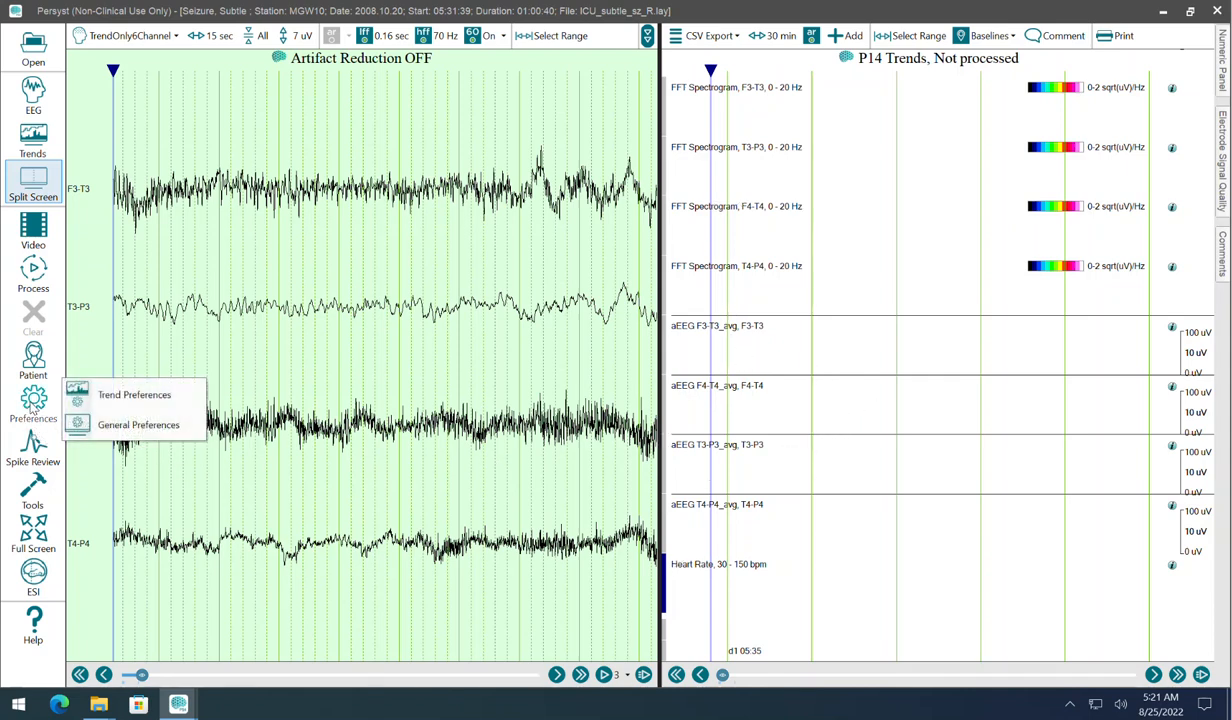
left_click(94, 400)
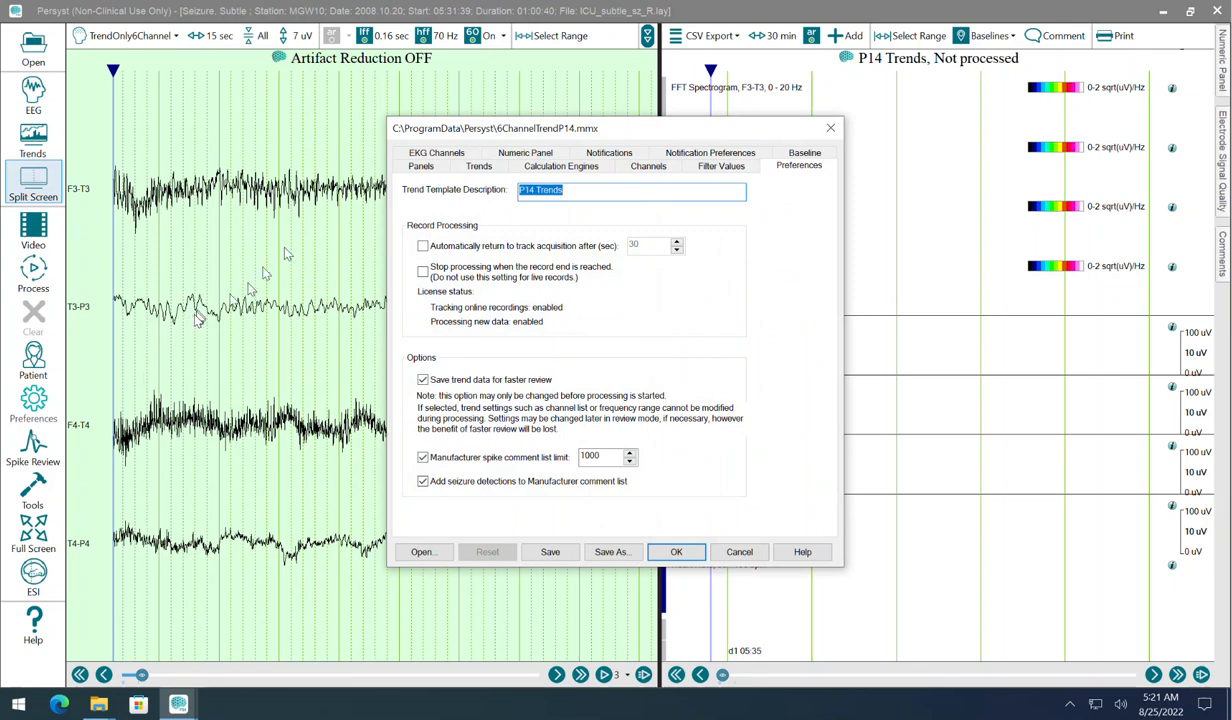
left_click(422, 167)
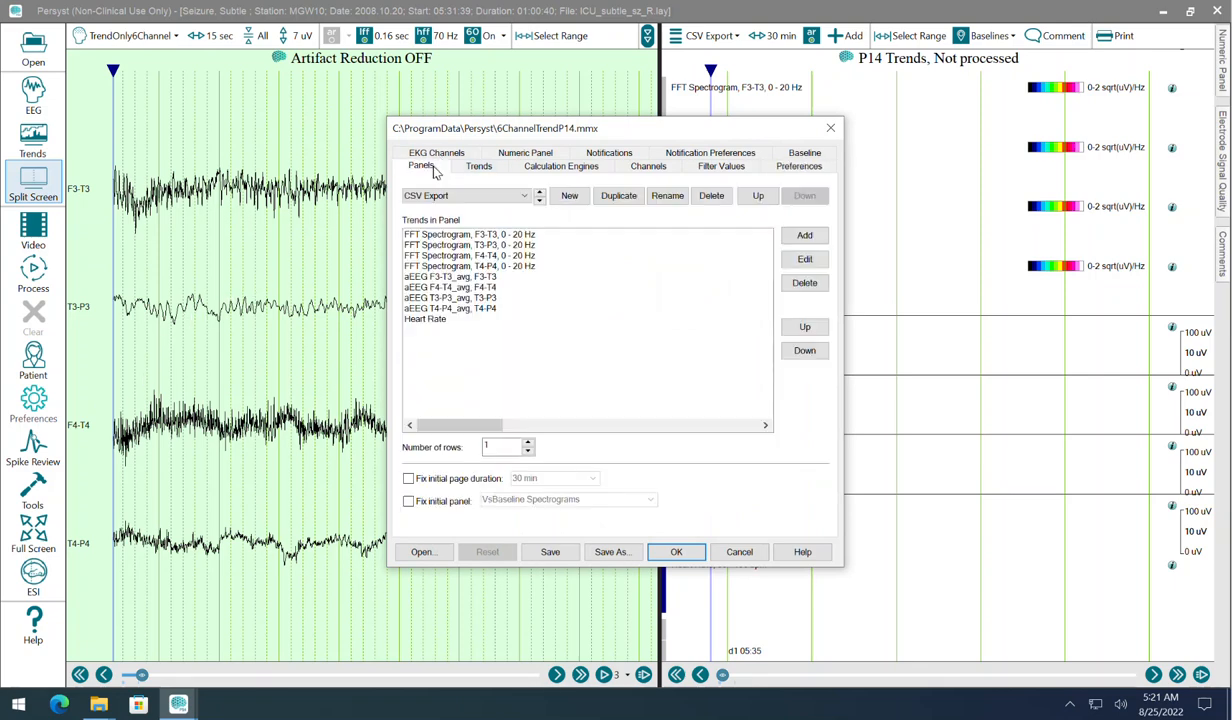
left_click(484, 197)
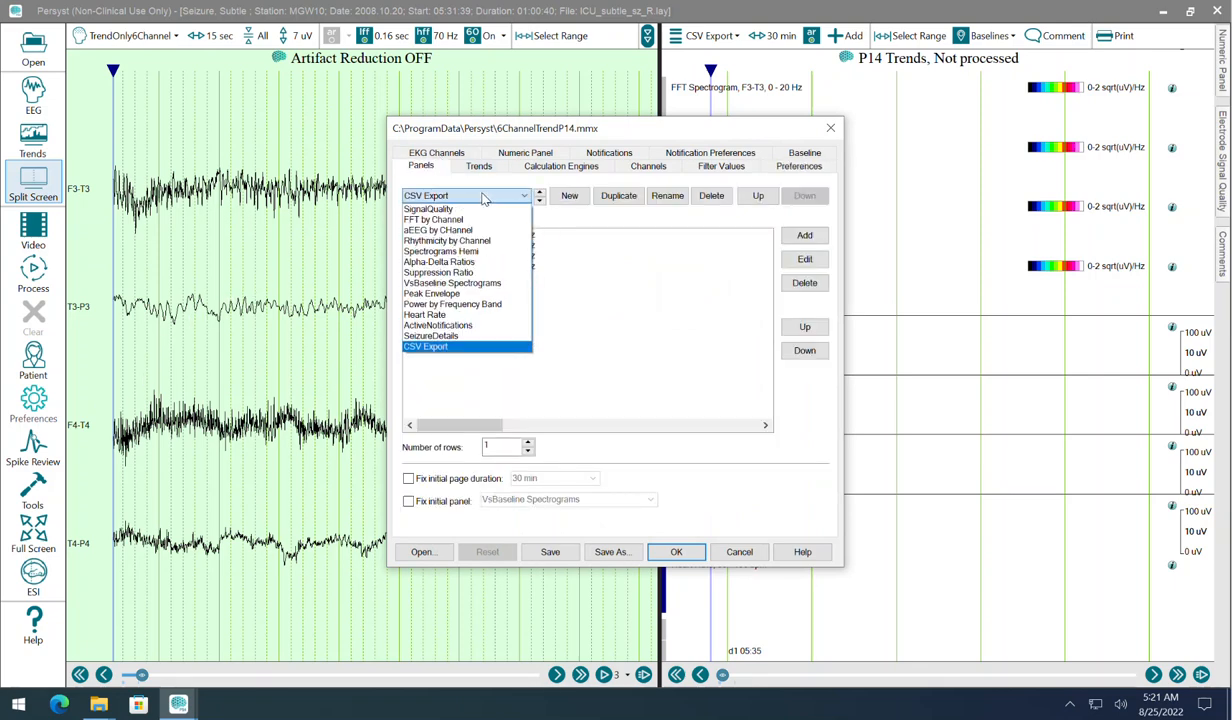
left_click(488, 283)
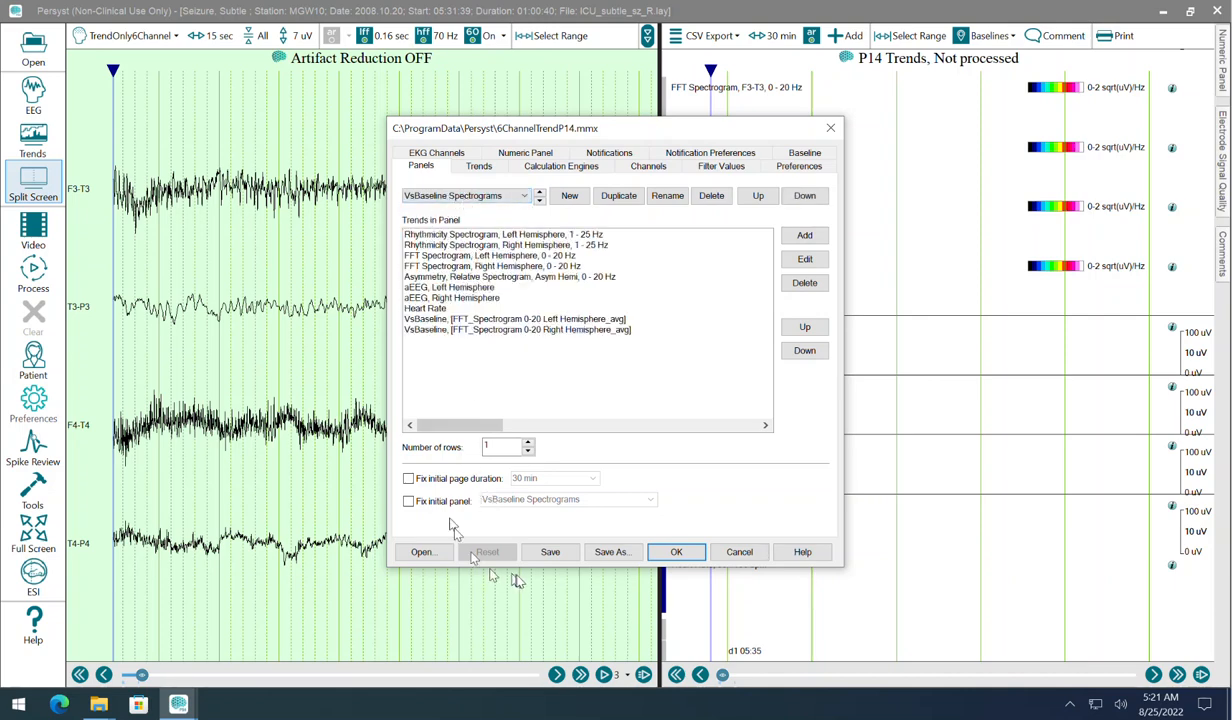
left_click(549, 552)
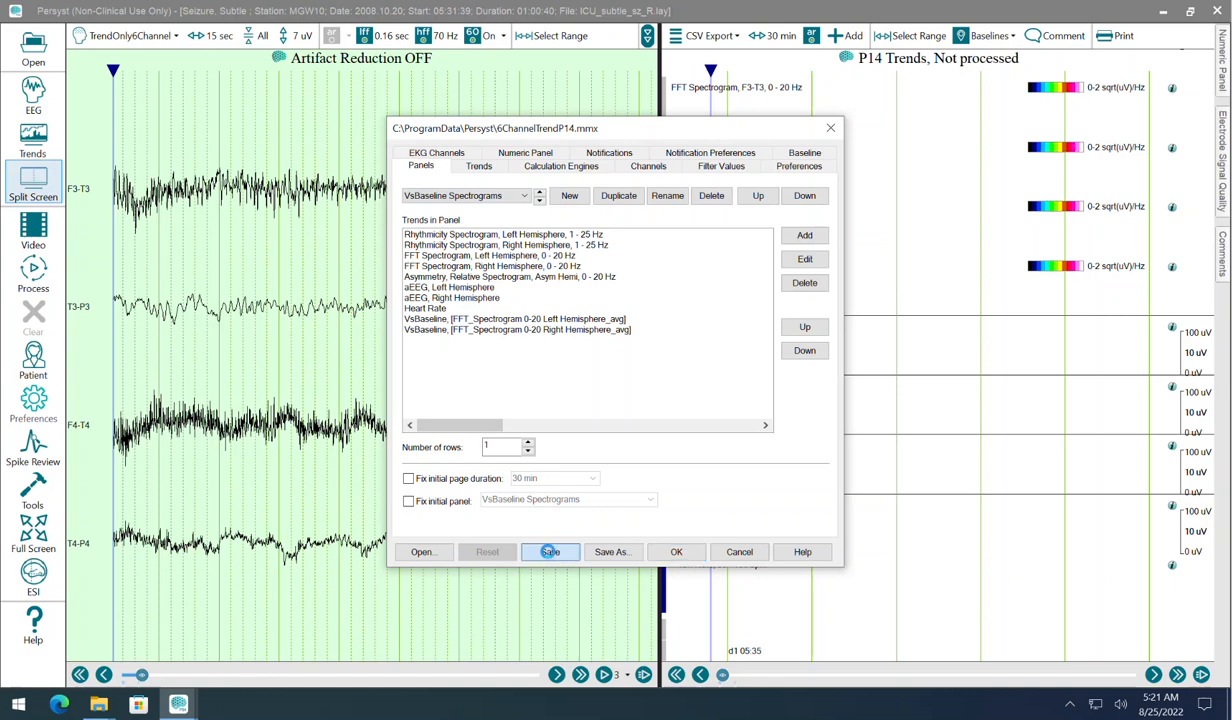
left_click(676, 552)
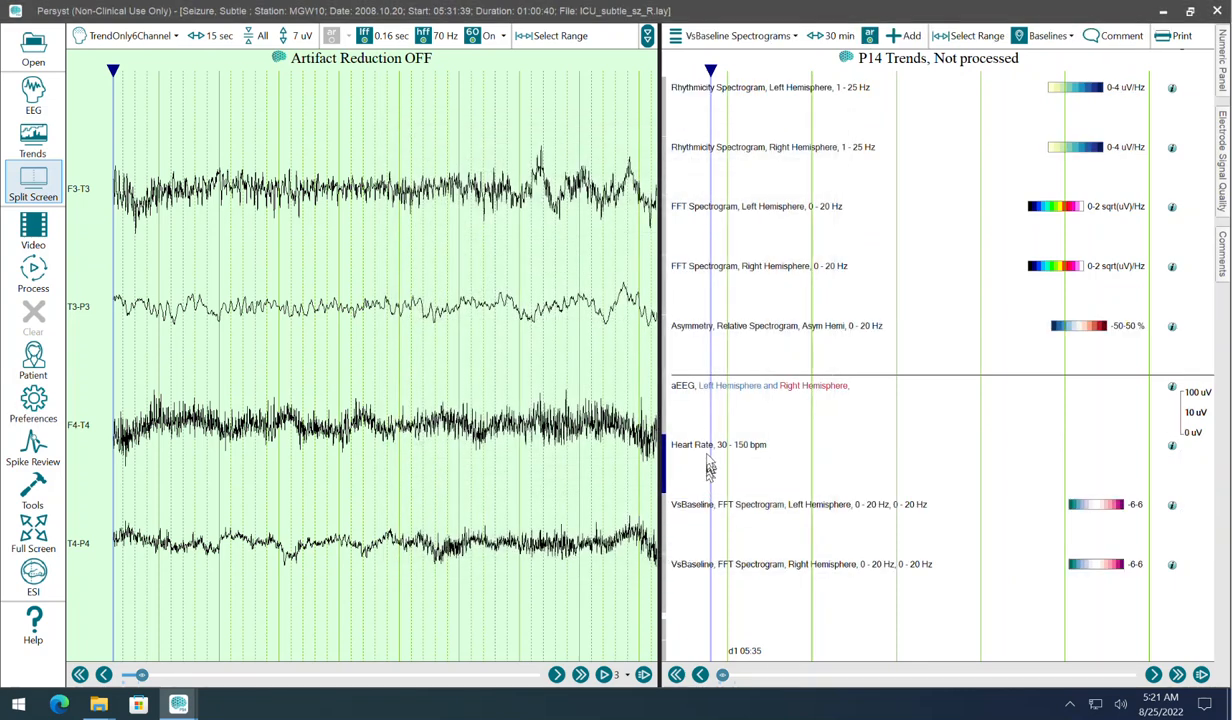
Step: Select the CSV Export panel in the trends view and save the changes to the 6ChannelTrendP14.mmx template file
left_click(759, 38)
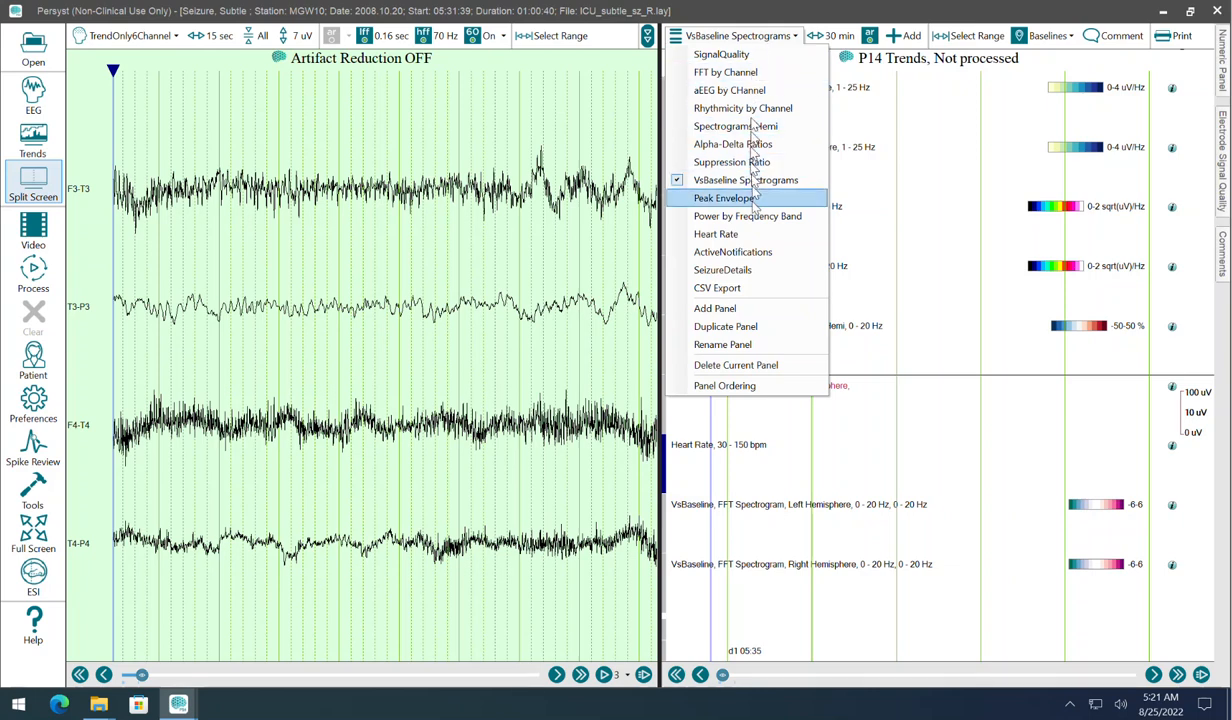
left_click(752, 289)
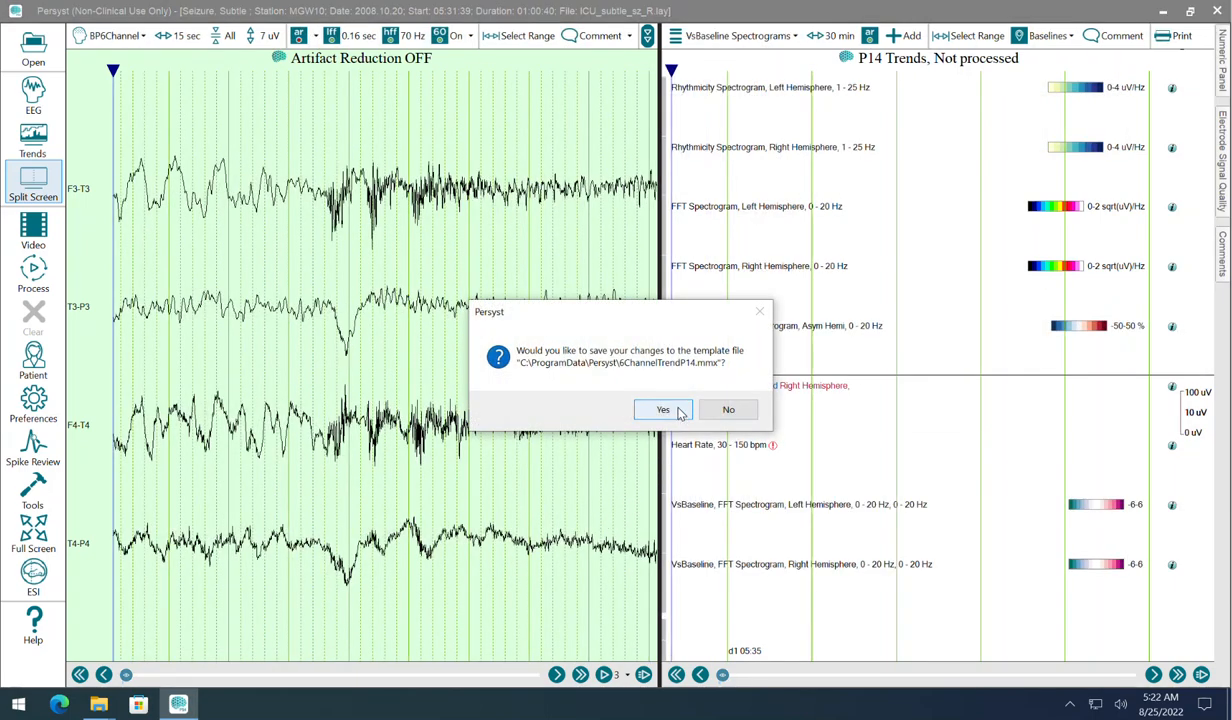
left_click(663, 409)
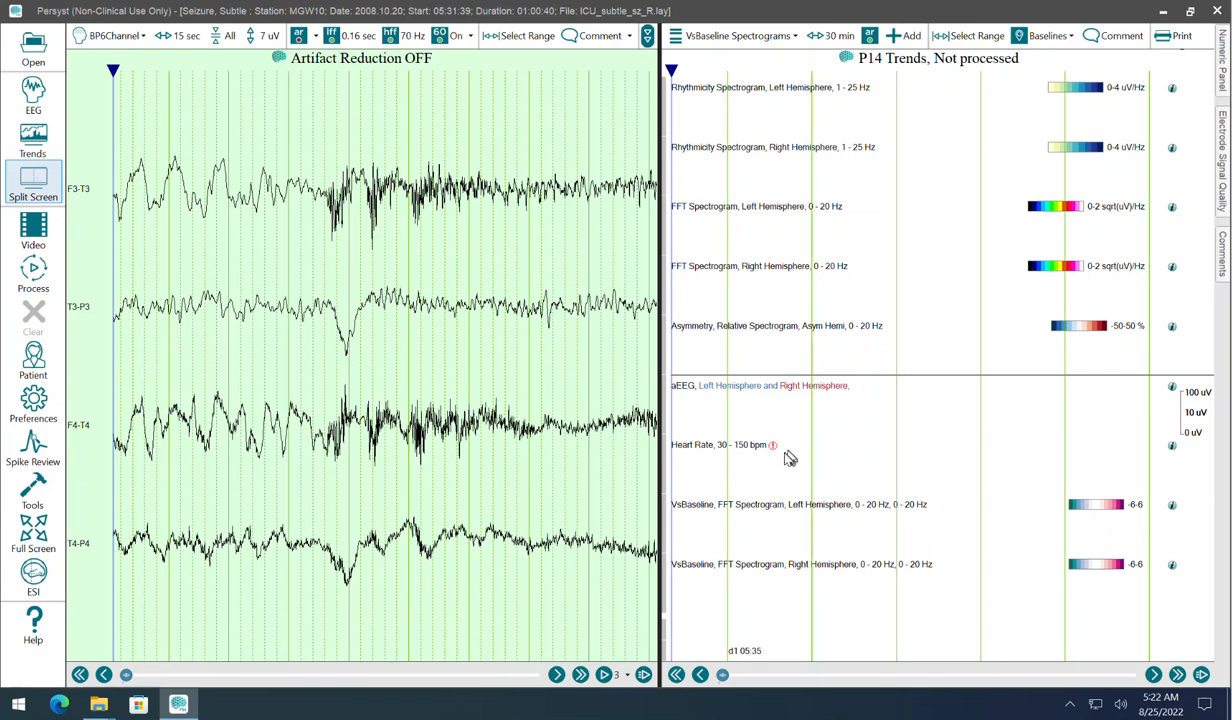
Step: Reload the 6ChannelTrendP14.mmx template from the Persyst folder through the trend preferences and apply it
left_click(52, 403)
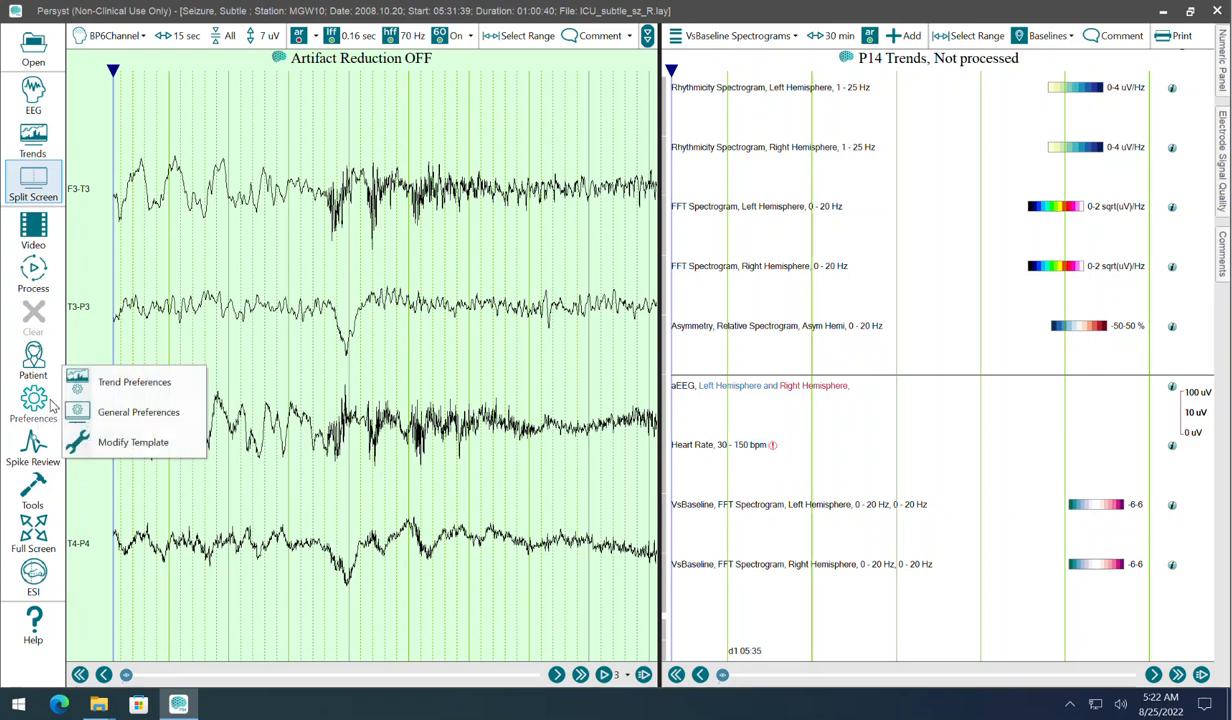
left_click(113, 386)
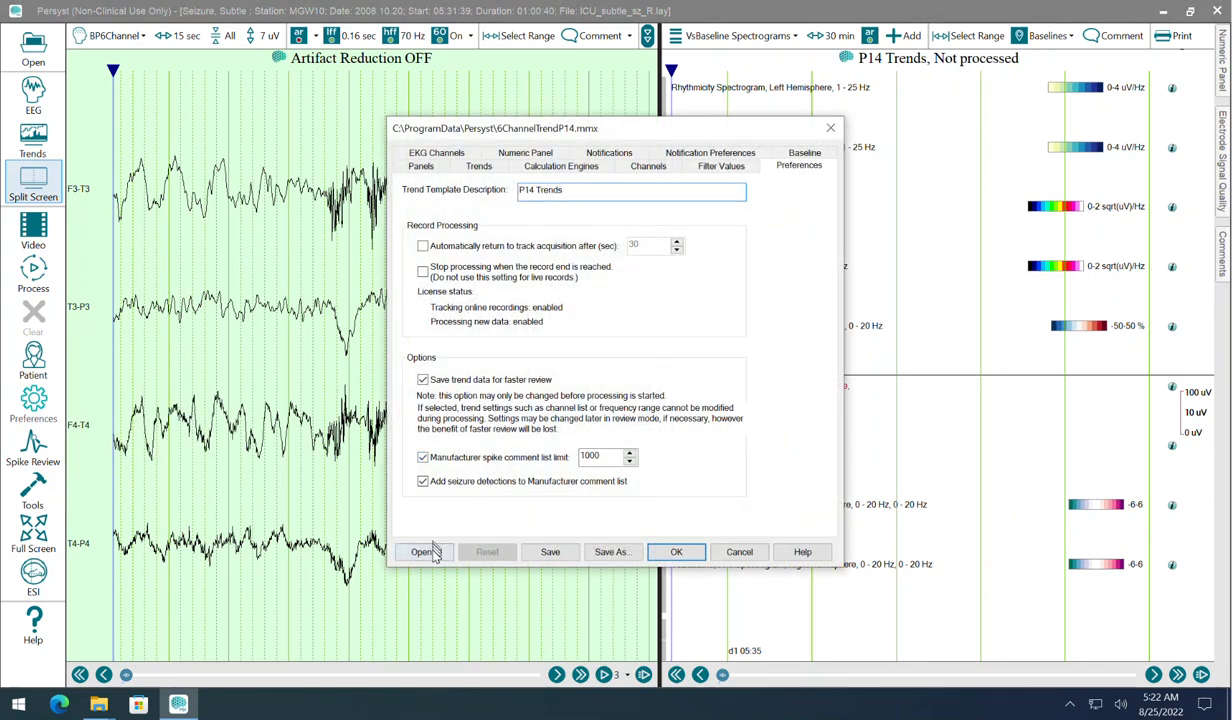
left_click(421, 551)
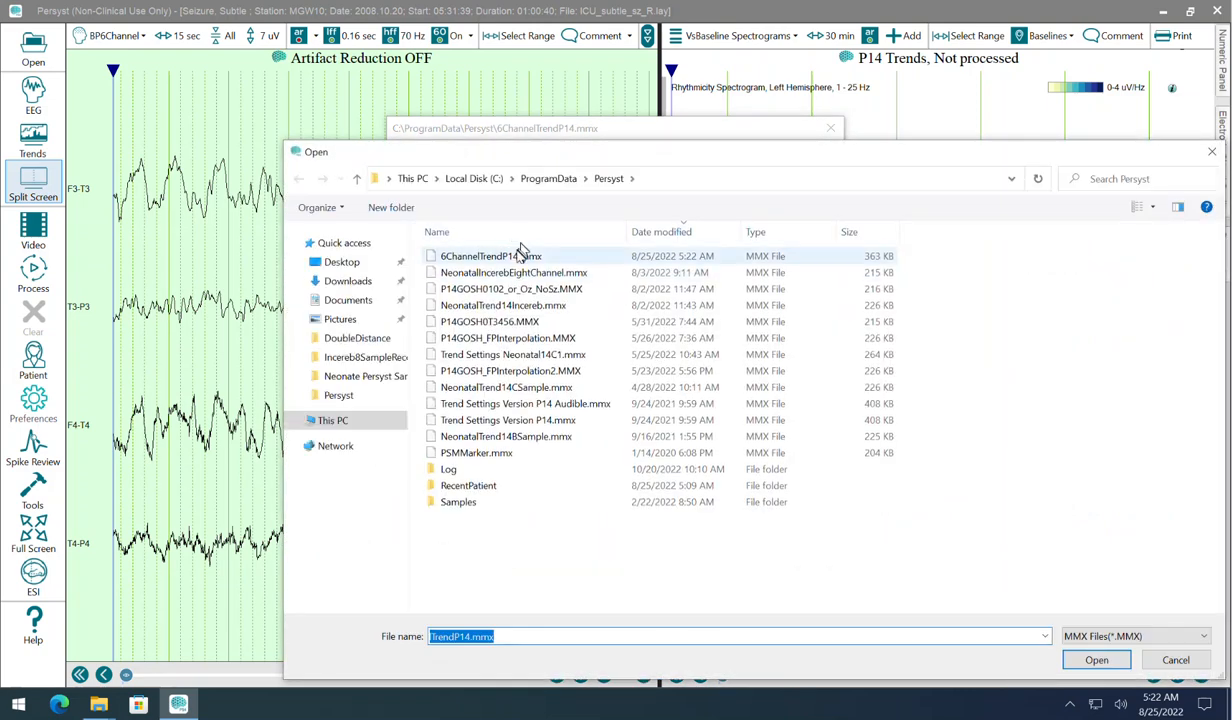
left_click(517, 256)
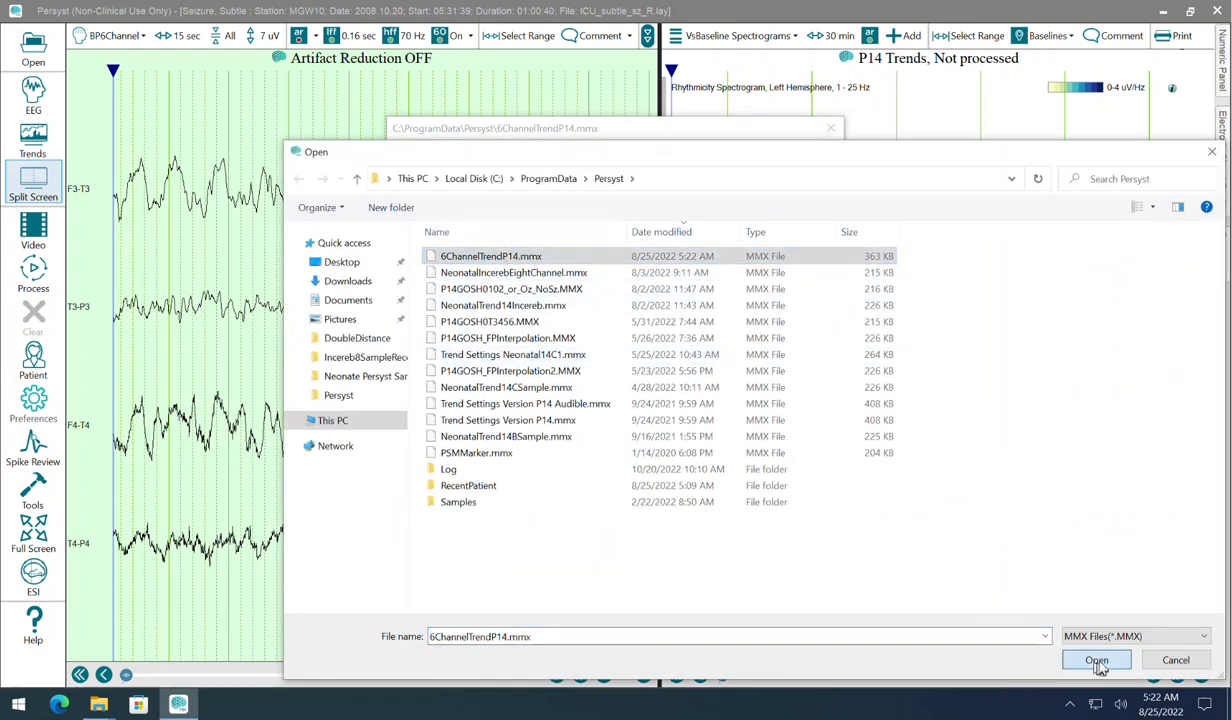
left_click(1096, 660)
left_click(681, 555)
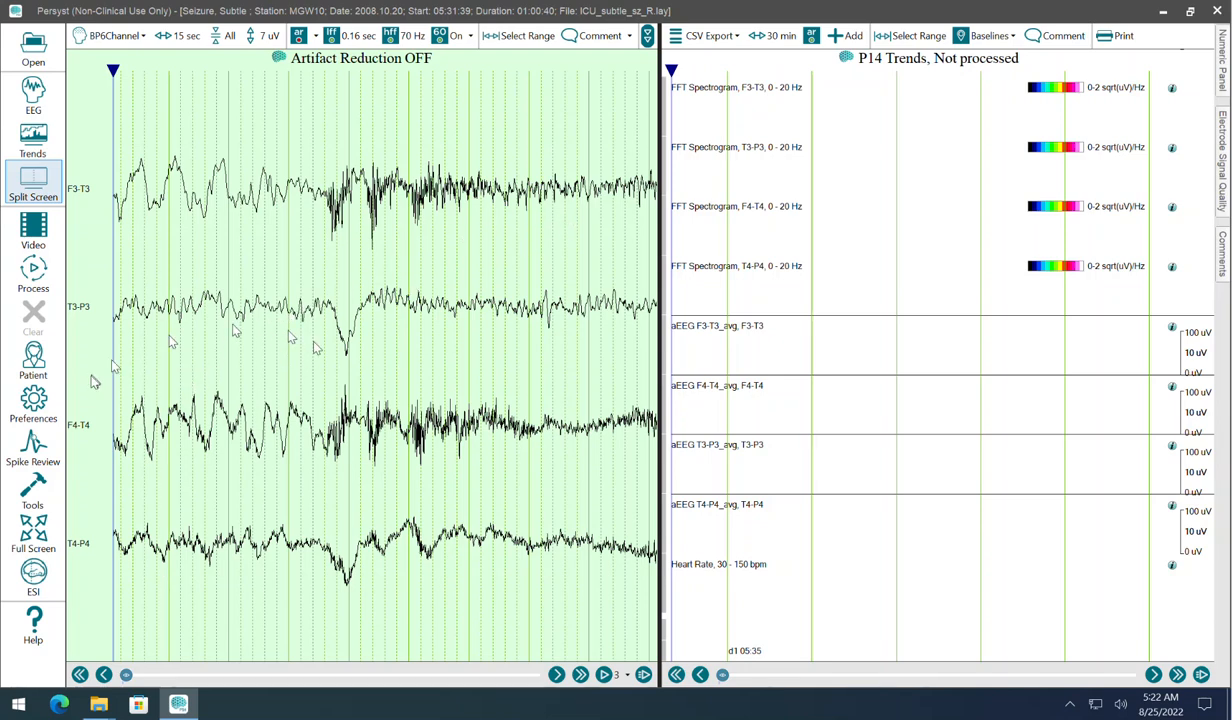
Step: Process the EEG record and switch to the trends-only view
left_click(35, 271)
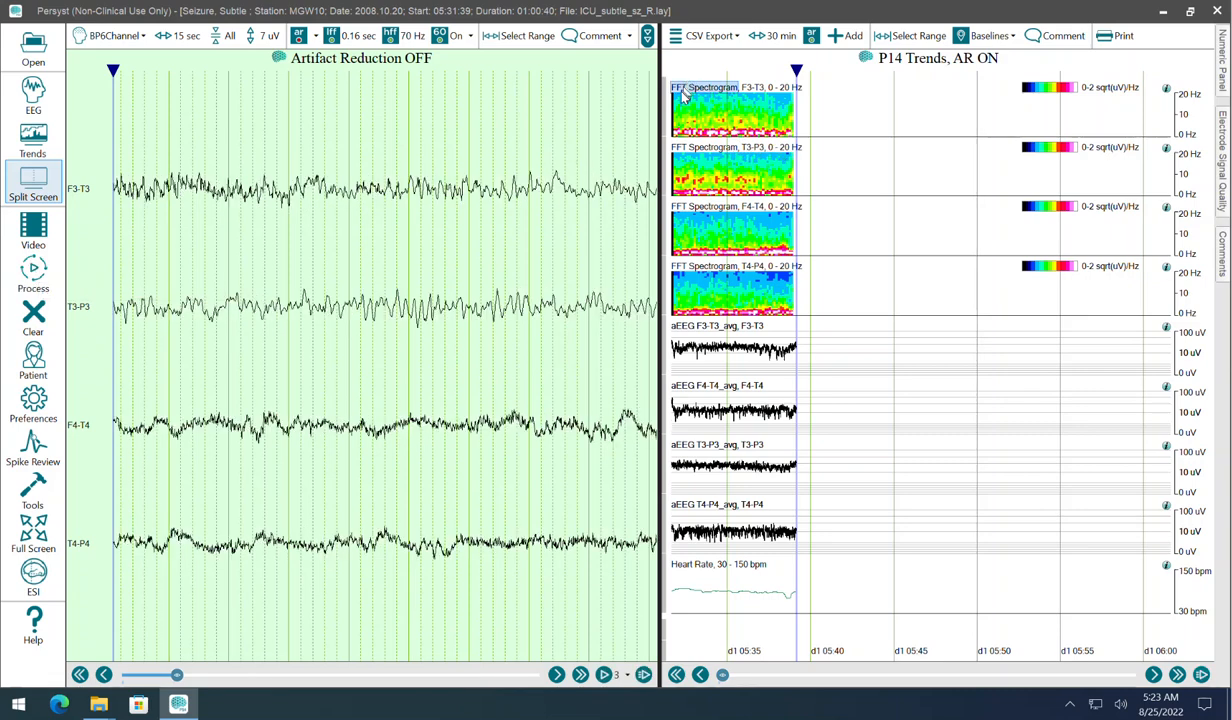
left_click(33, 138)
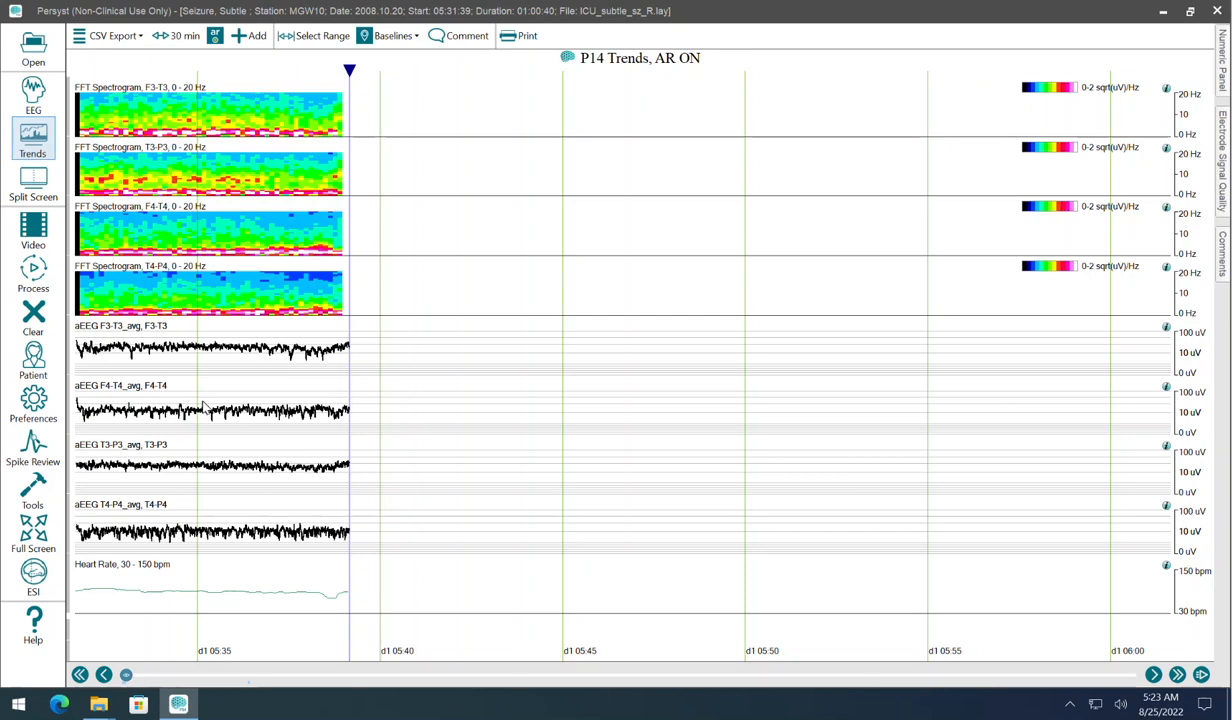
left_click(33, 183)
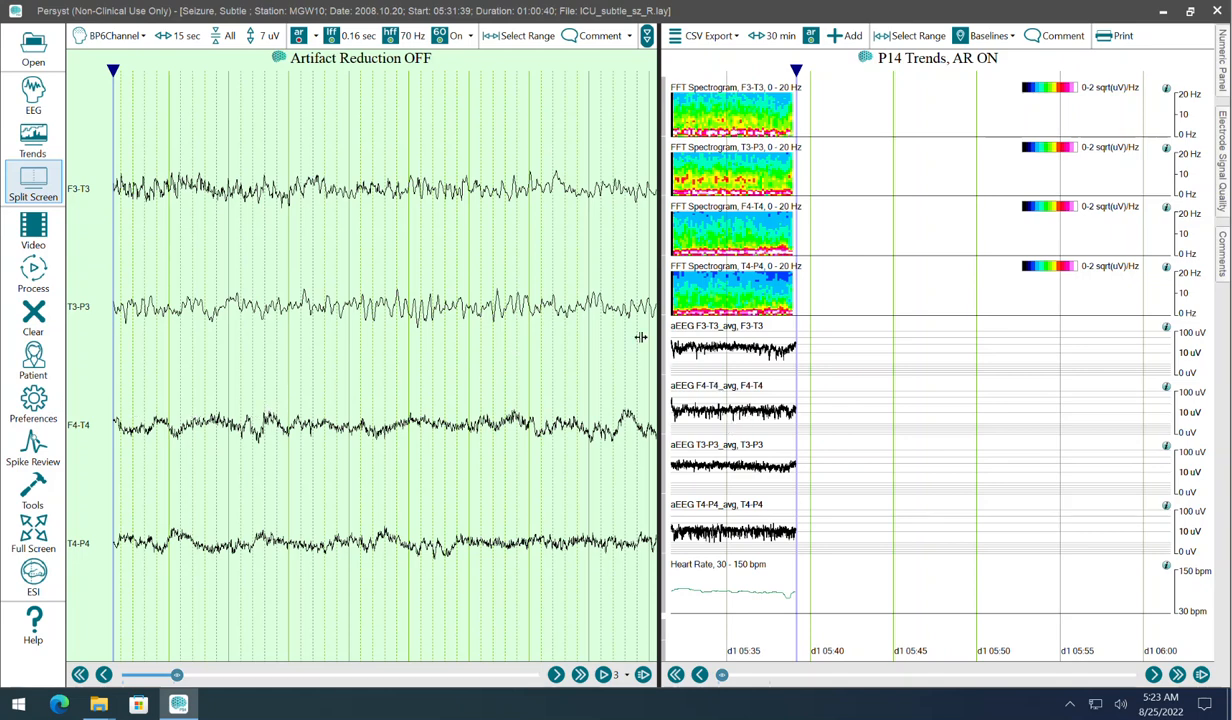
left_click(33, 140)
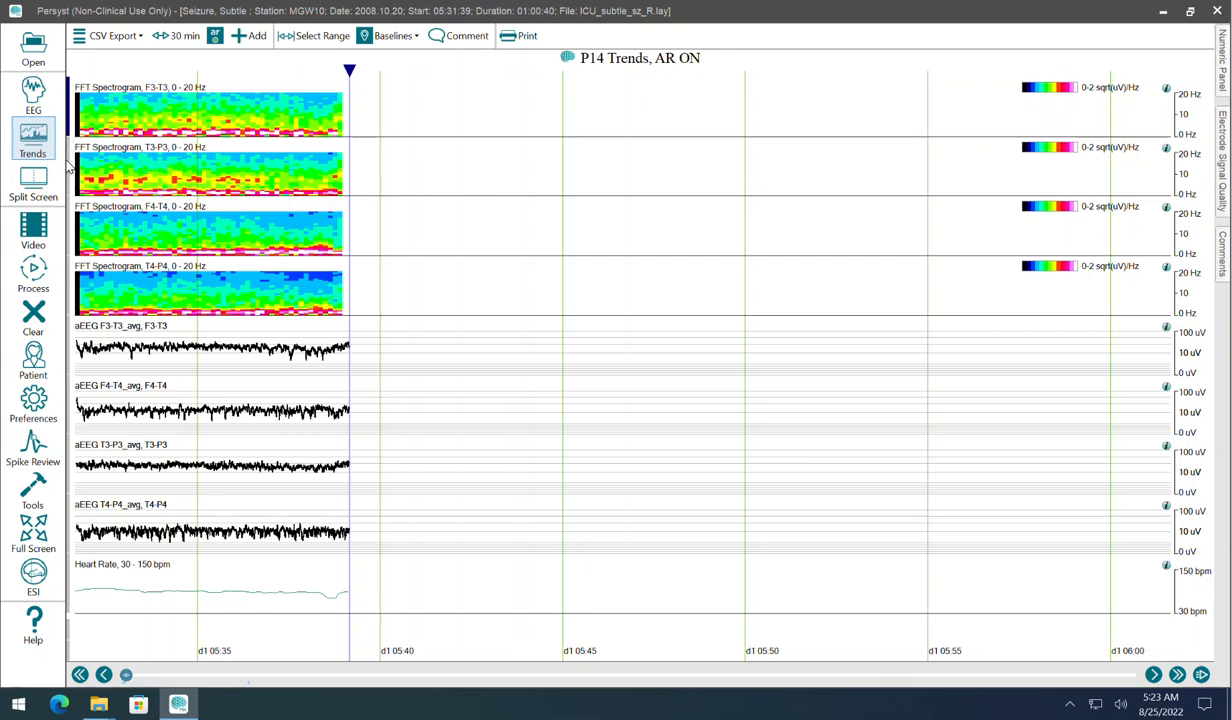
Step: Select all trends and export their values over the full record to the Desktop as ICU_subtle_sz_R.csv
left_click(71, 160)
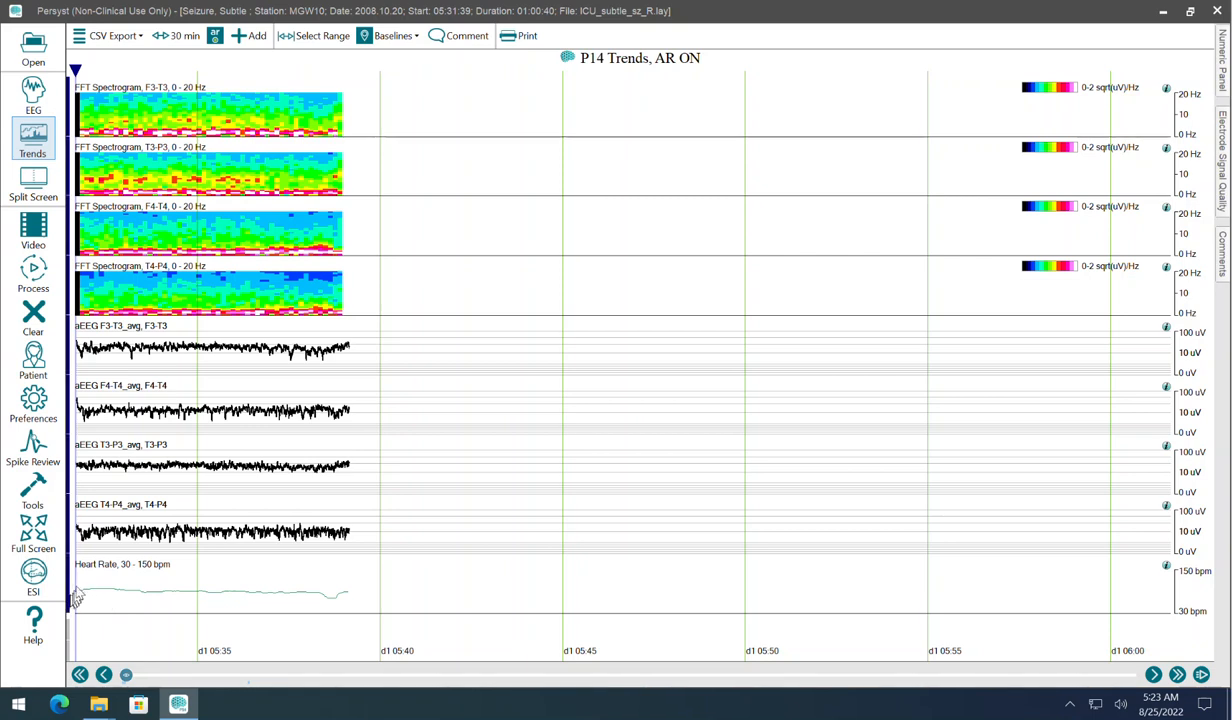
left_click(32, 488)
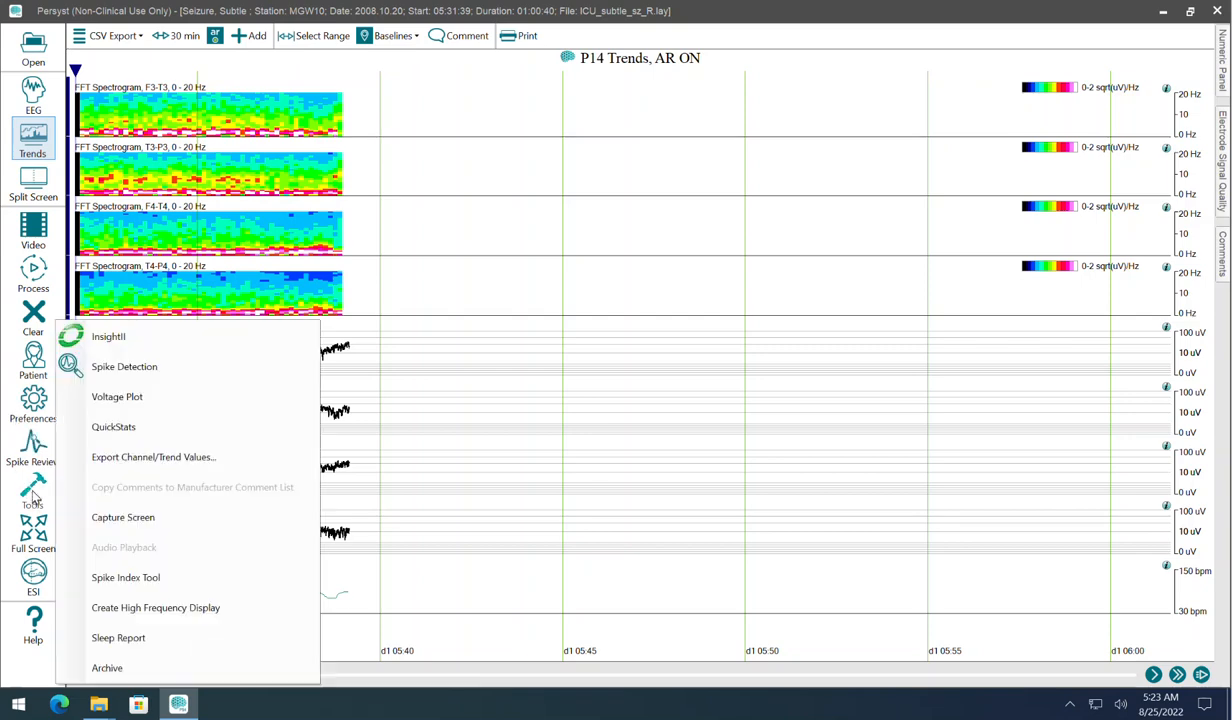
left_click(146, 456)
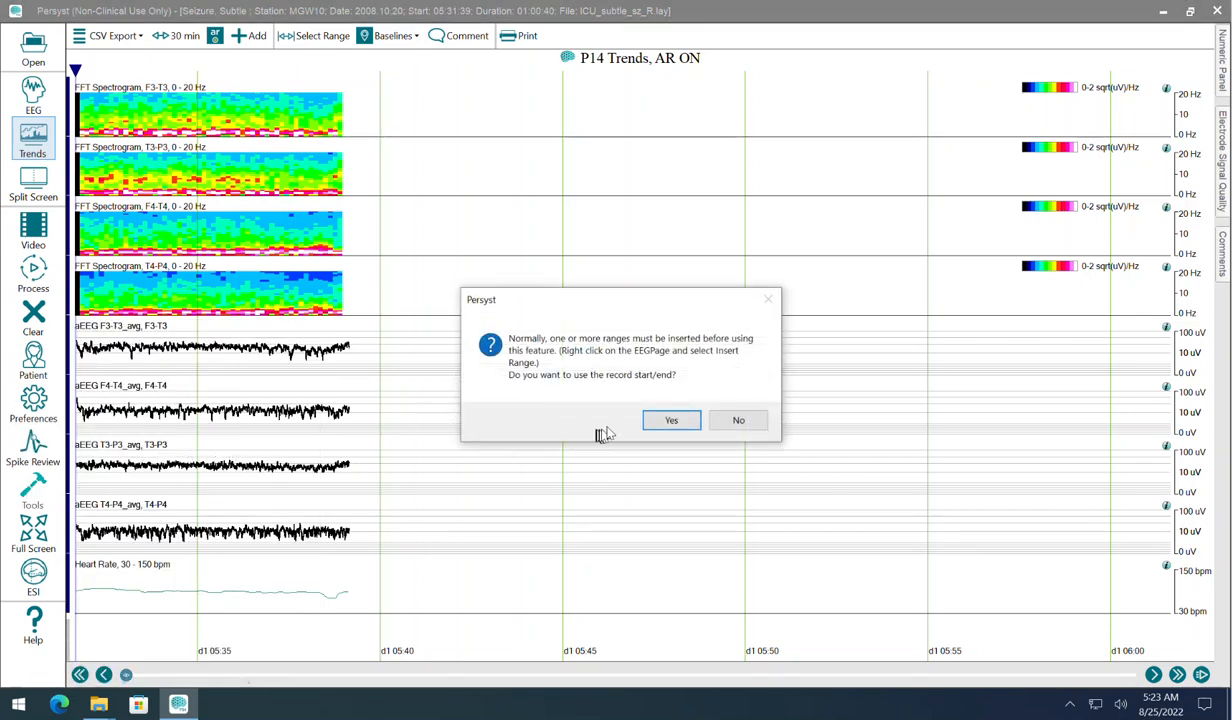
left_click(669, 421)
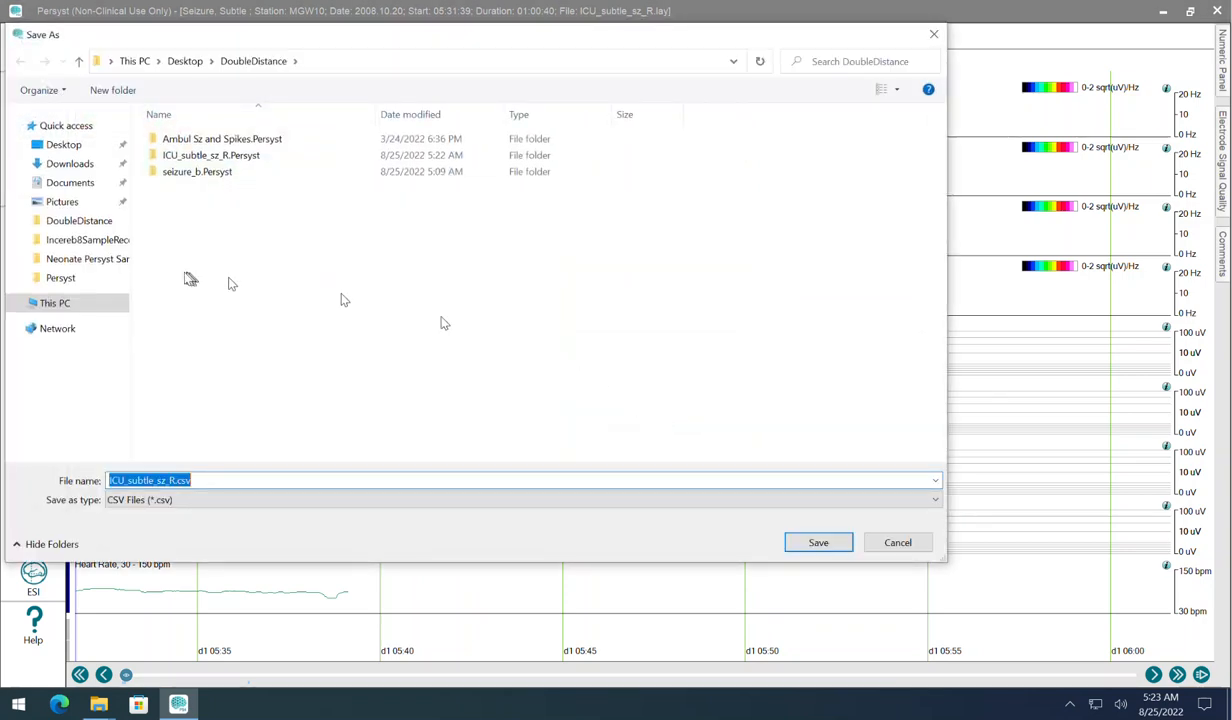
left_click(63, 145)
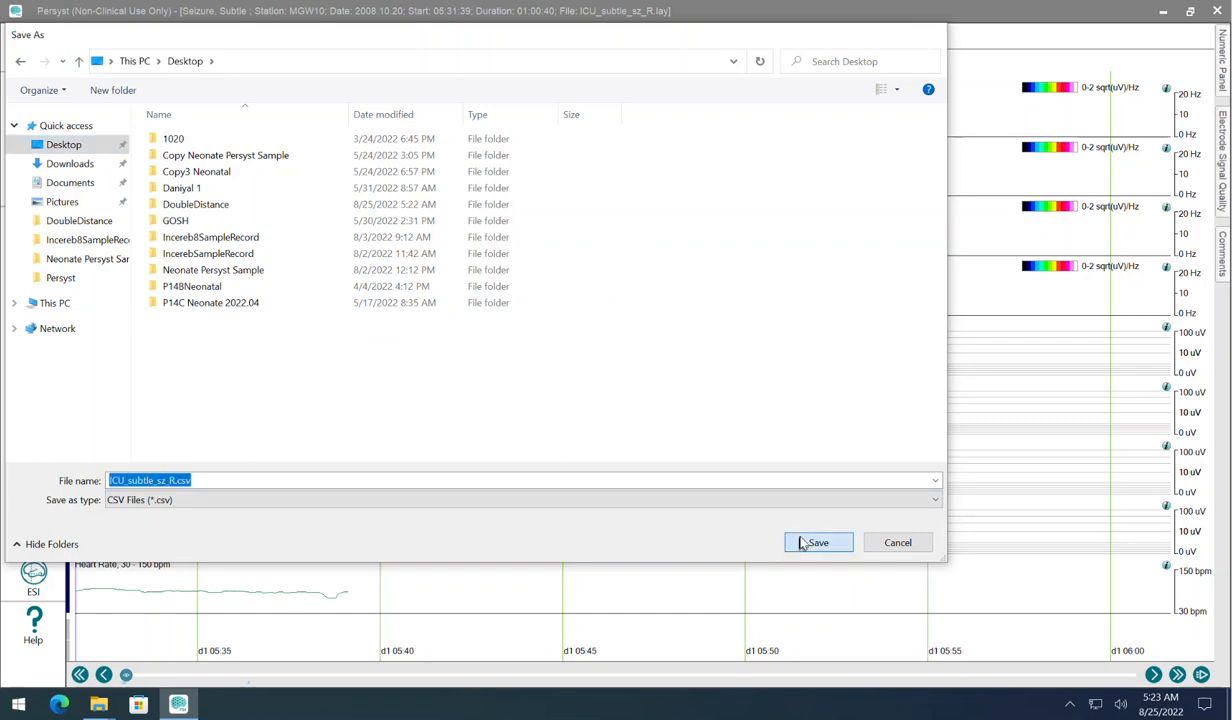
left_click(816, 542)
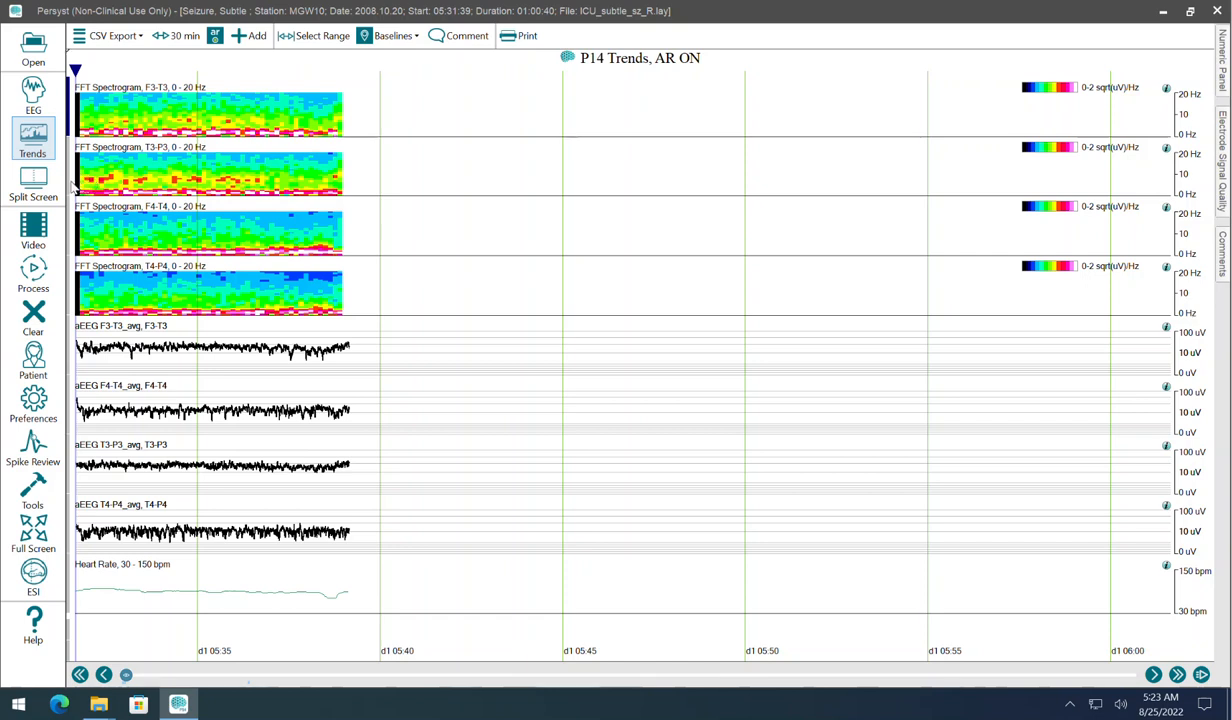
Step: Select the four aEEG trends and export their values over the full record to the Desktop as ICU_subtle_sz_R.aeeg.csv
left_click(69, 303, "shift")
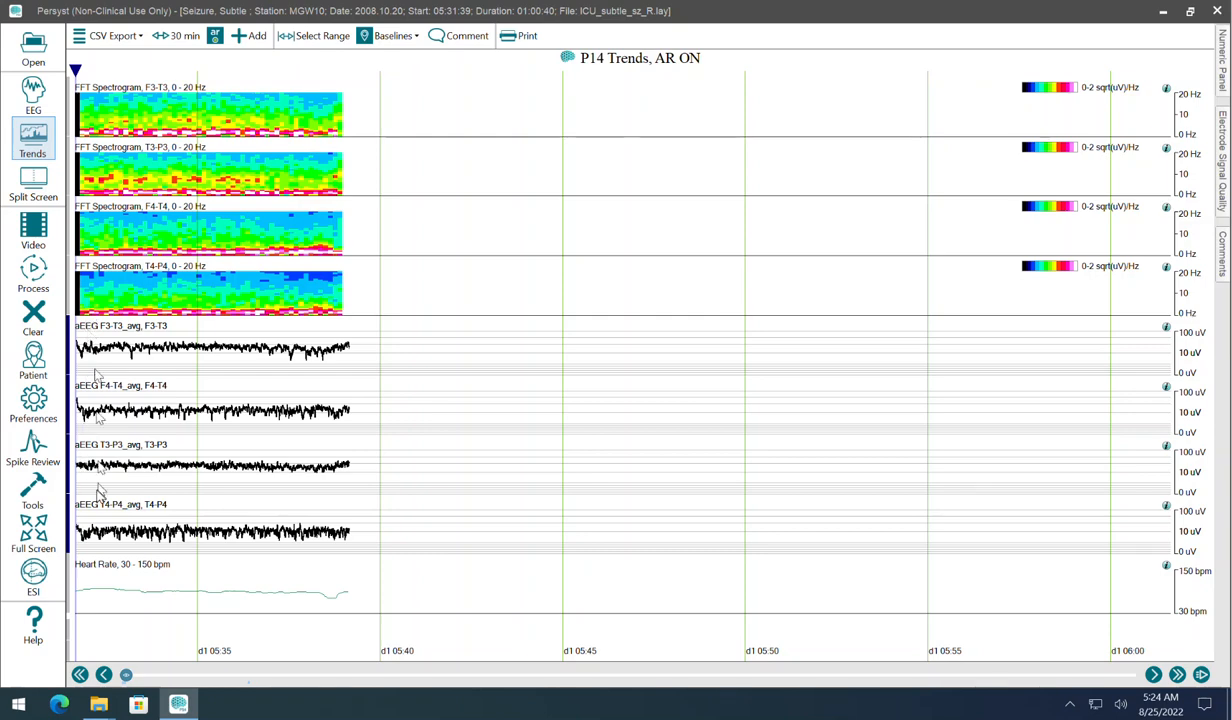
left_click(38, 486)
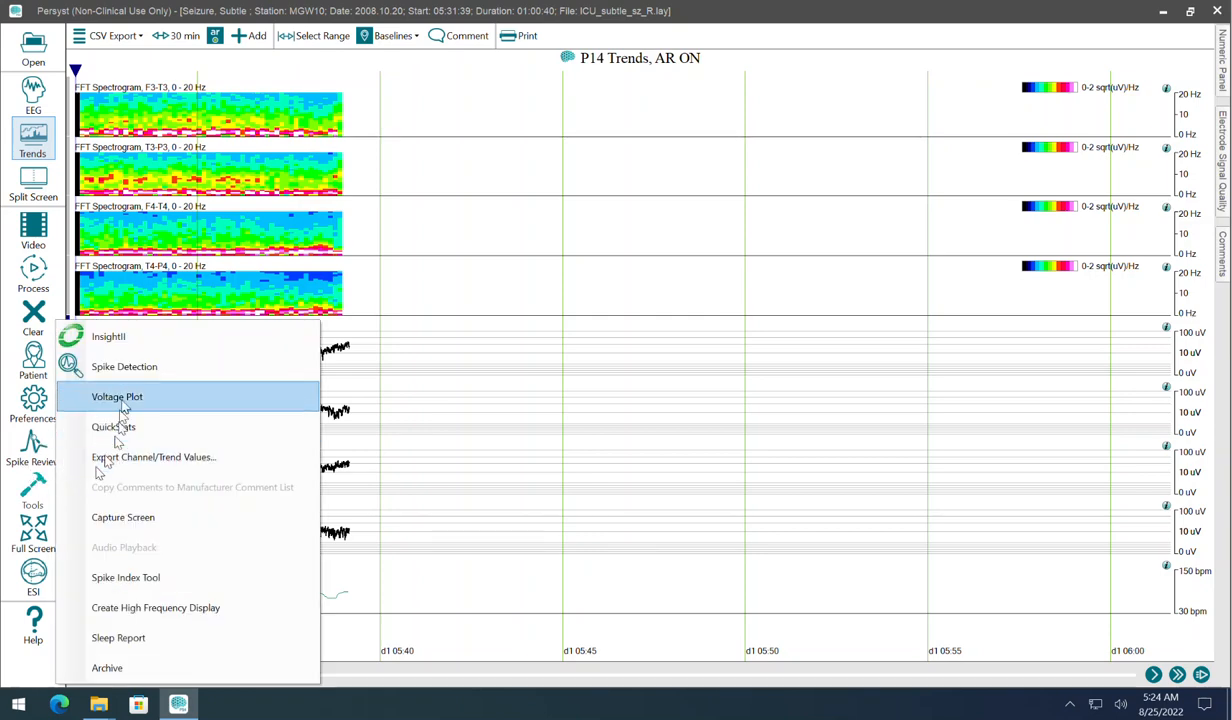
left_click(168, 457)
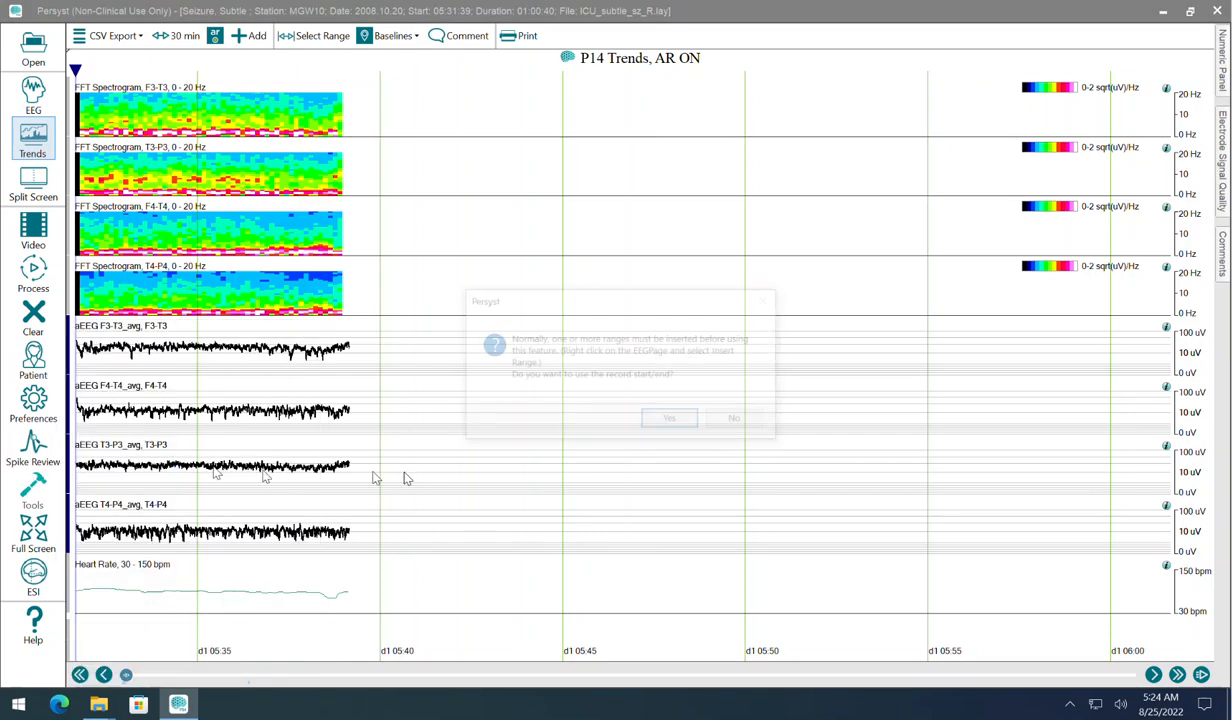
left_click(671, 420)
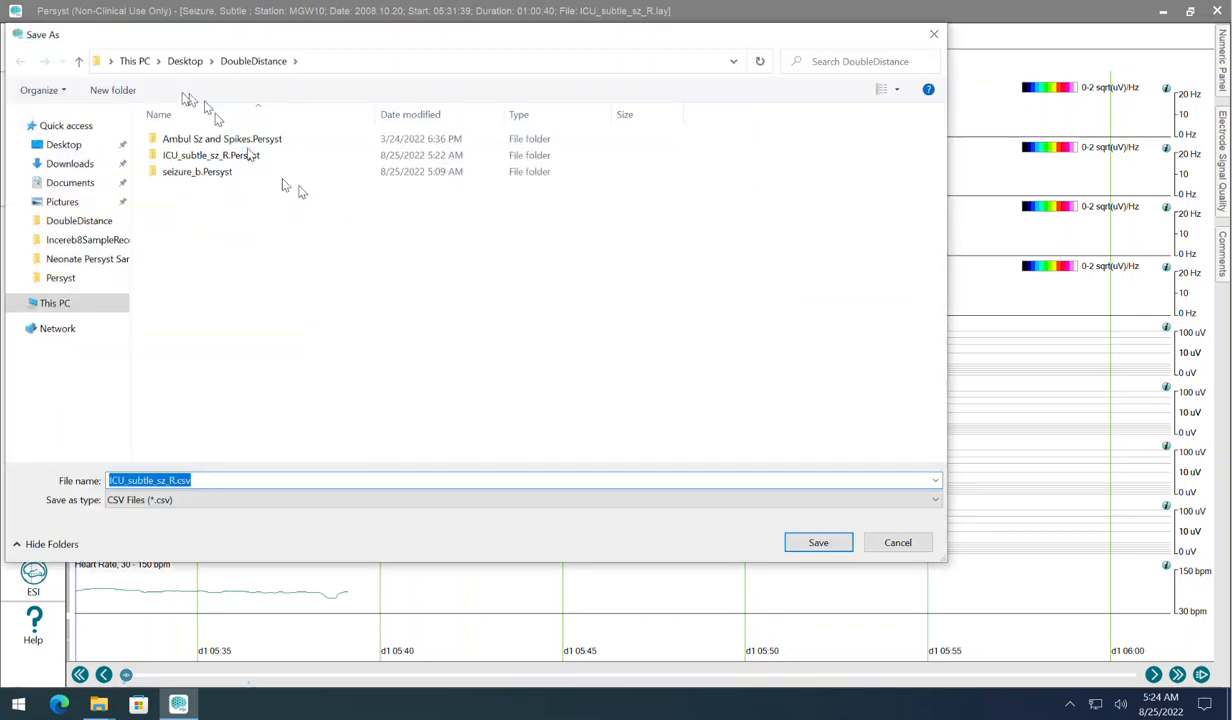
left_click(66, 145)
left_click(195, 319)
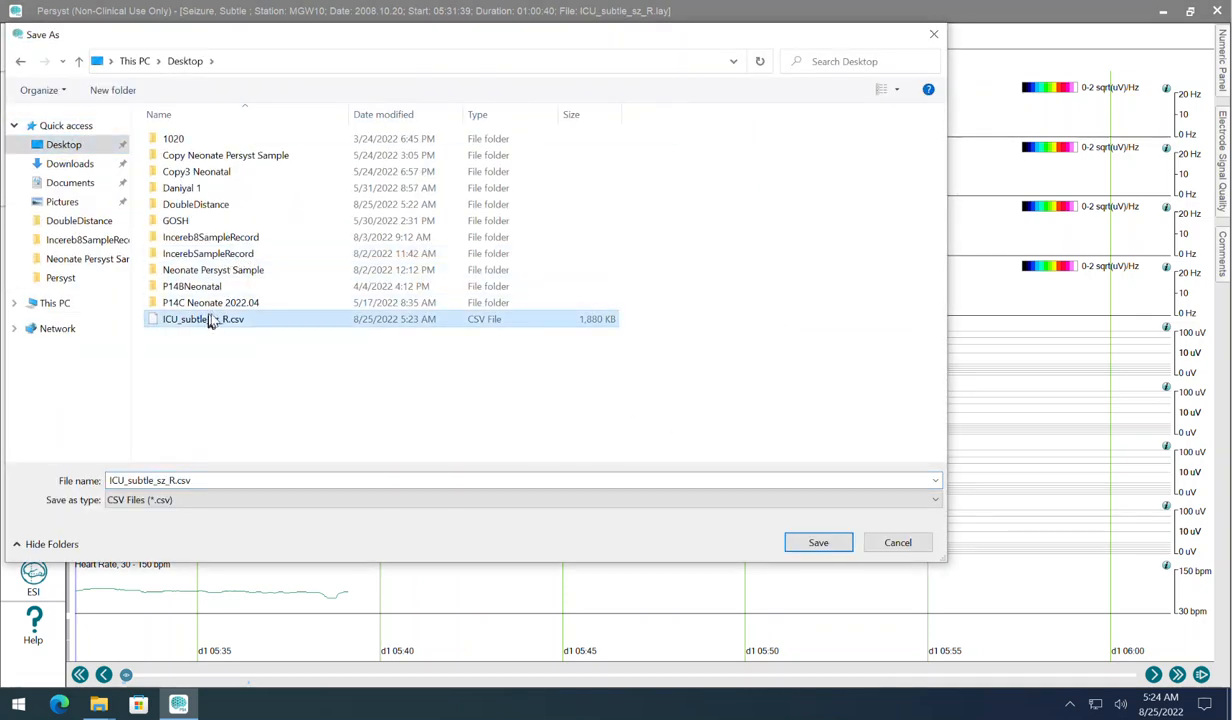
left_click(172, 479)
left_click(170, 480)
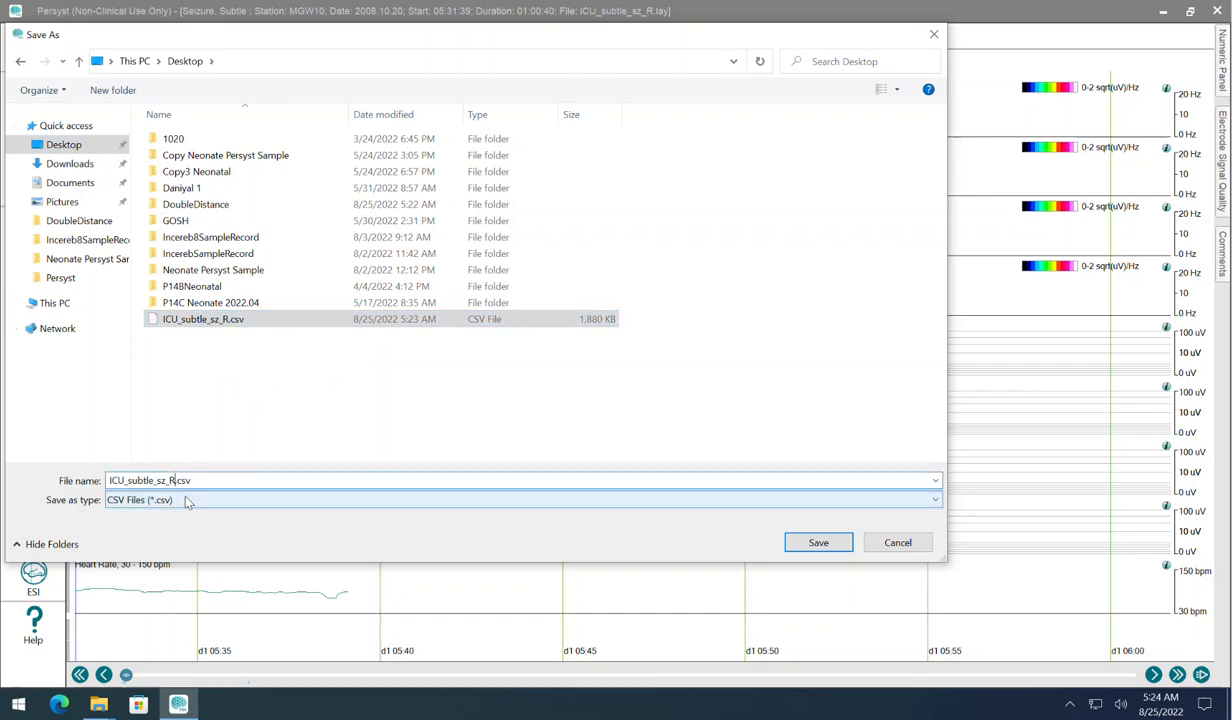
type("aeeg.")
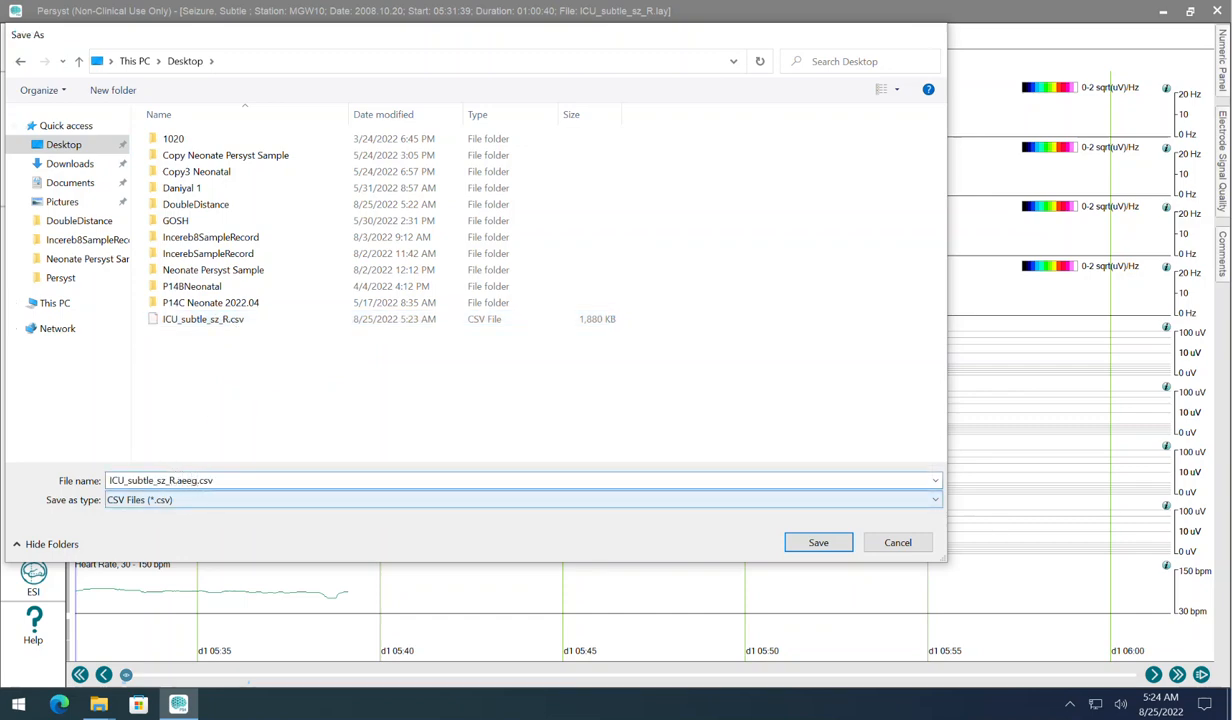
key("Return")
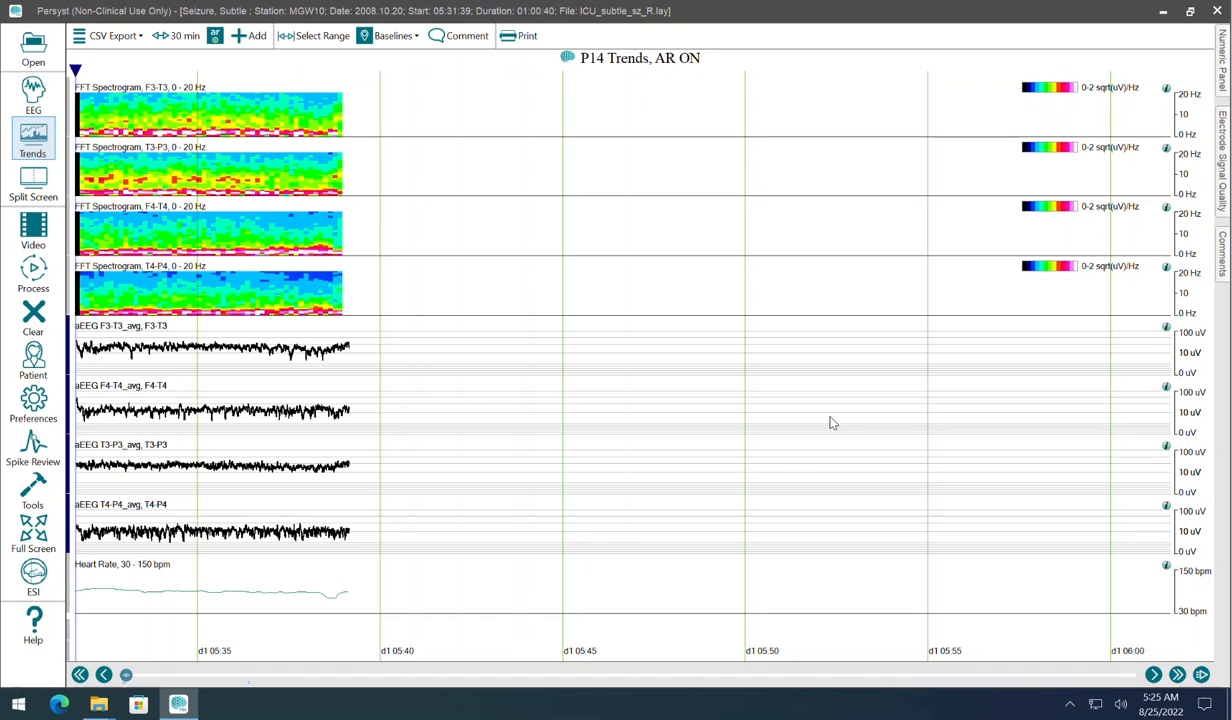
Step: Review the power scale options in the F3-T3 FFT Spectrogram's spectrum settings and close them without changes
double_click(120, 90)
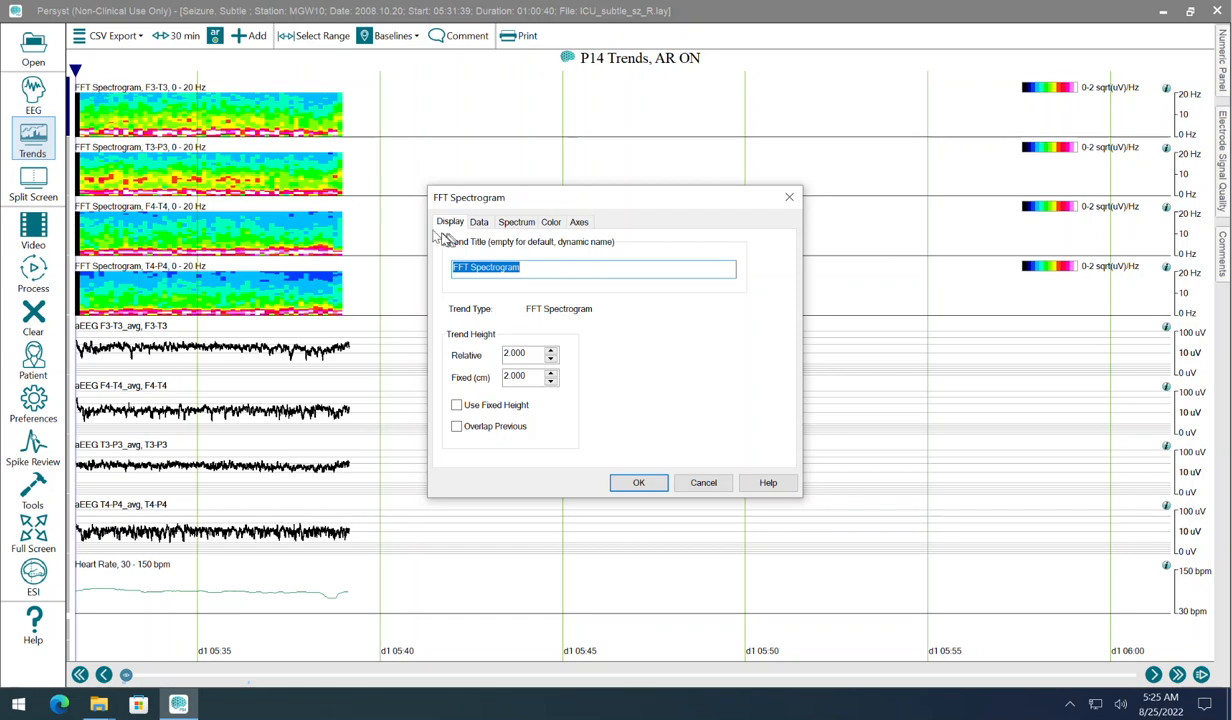
left_click(517, 222)
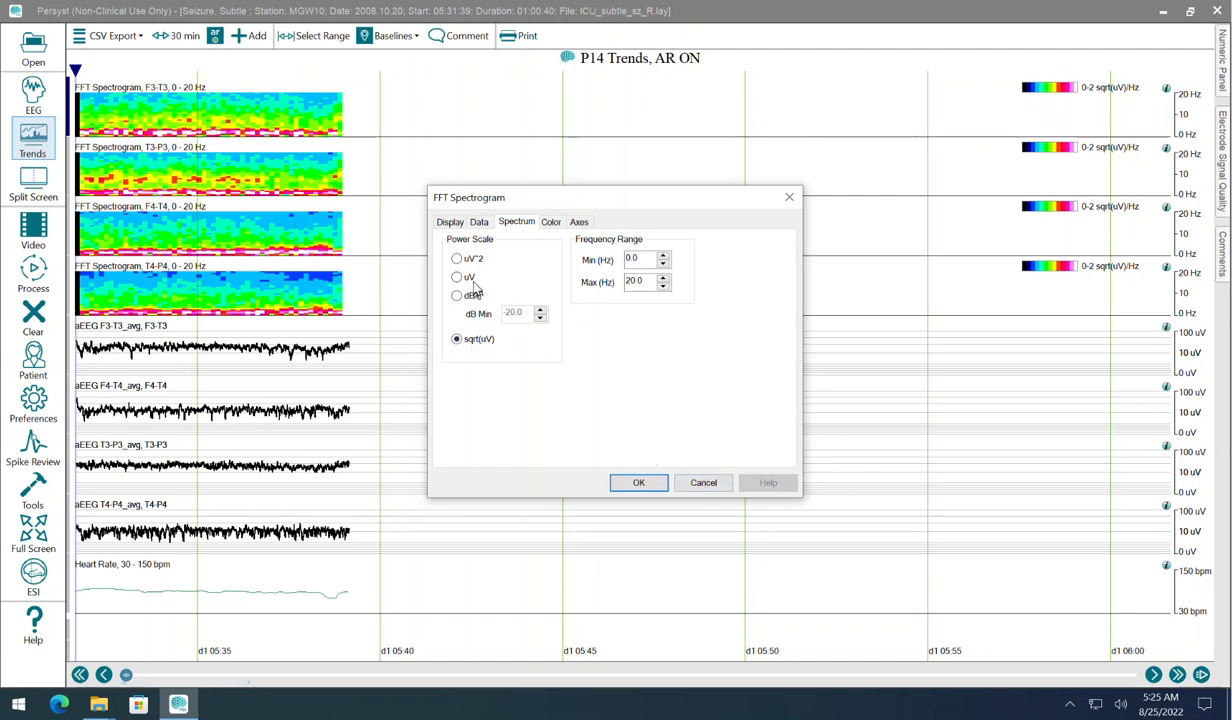
left_click(703, 482)
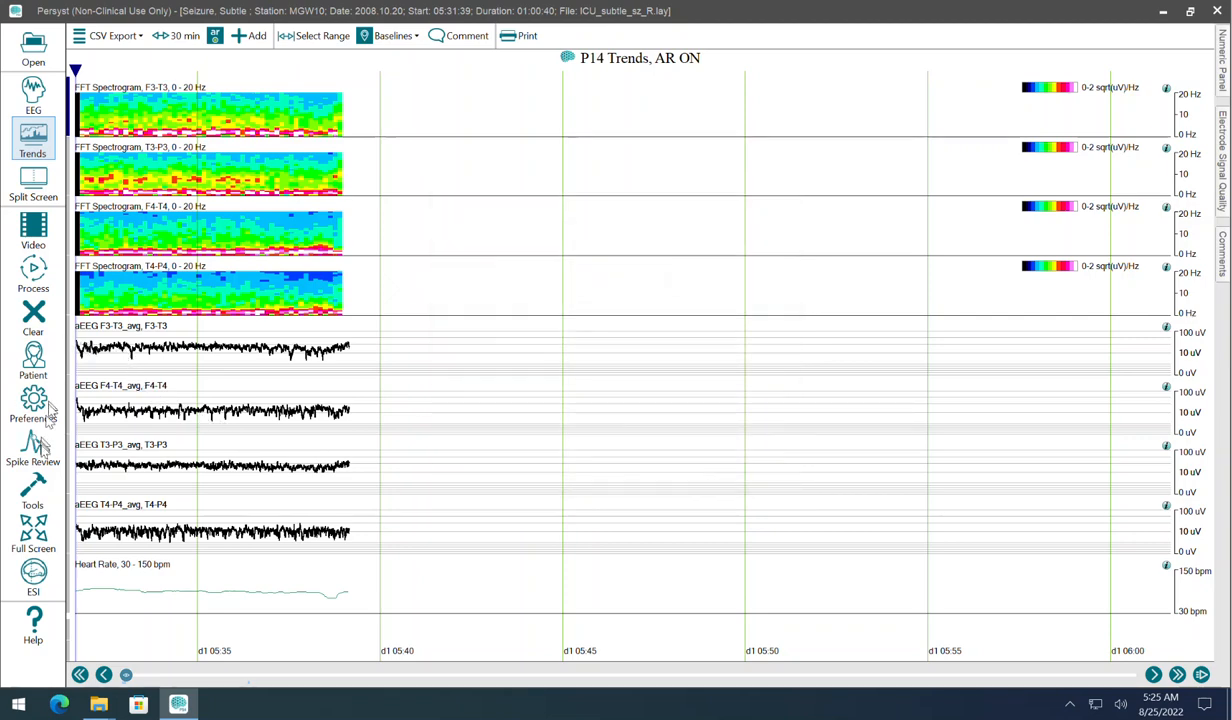
Step: Open the trend preferences, clear the processed artifact reduction and trends, and bring up the CSV Export panel's trends for editing
left_click(35, 488)
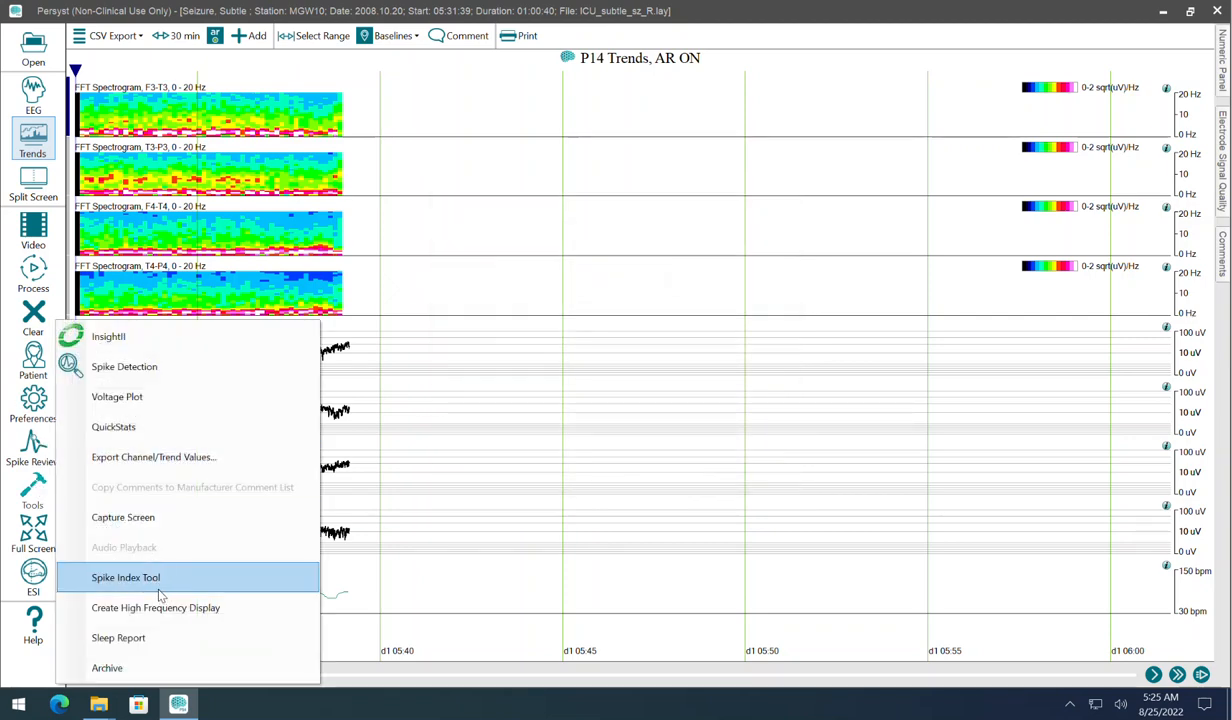
left_click(38, 400)
left_click(76, 439)
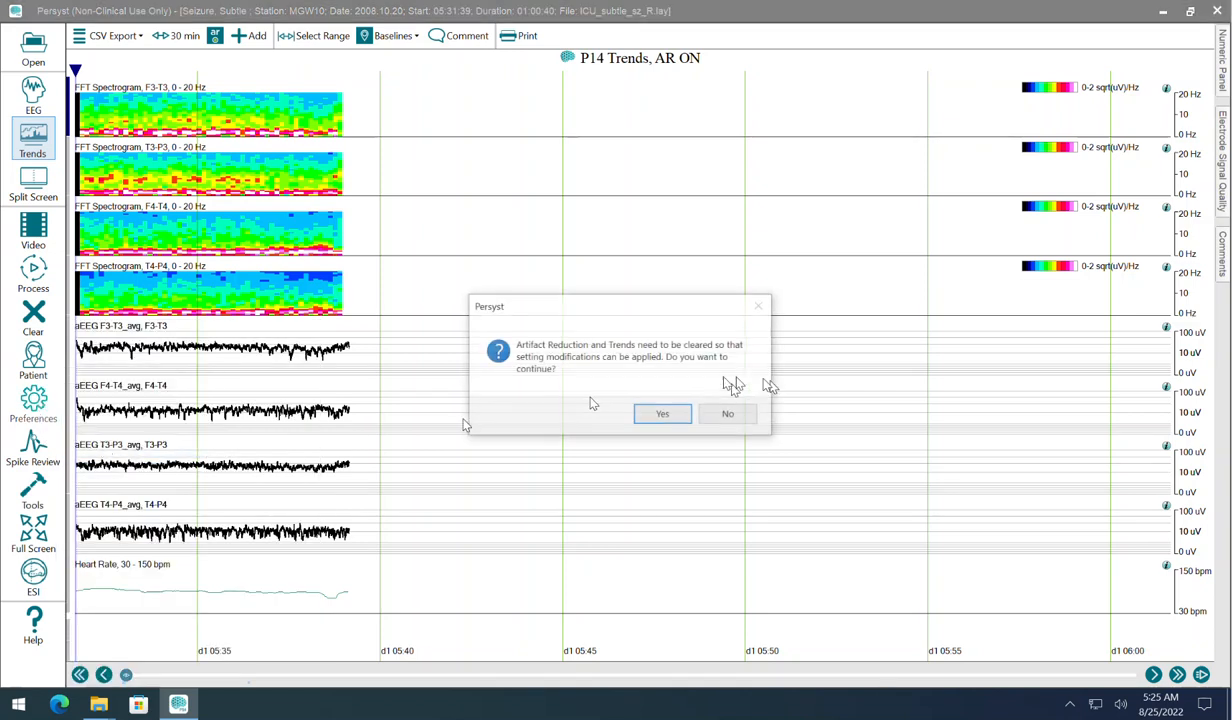
left_click(662, 415)
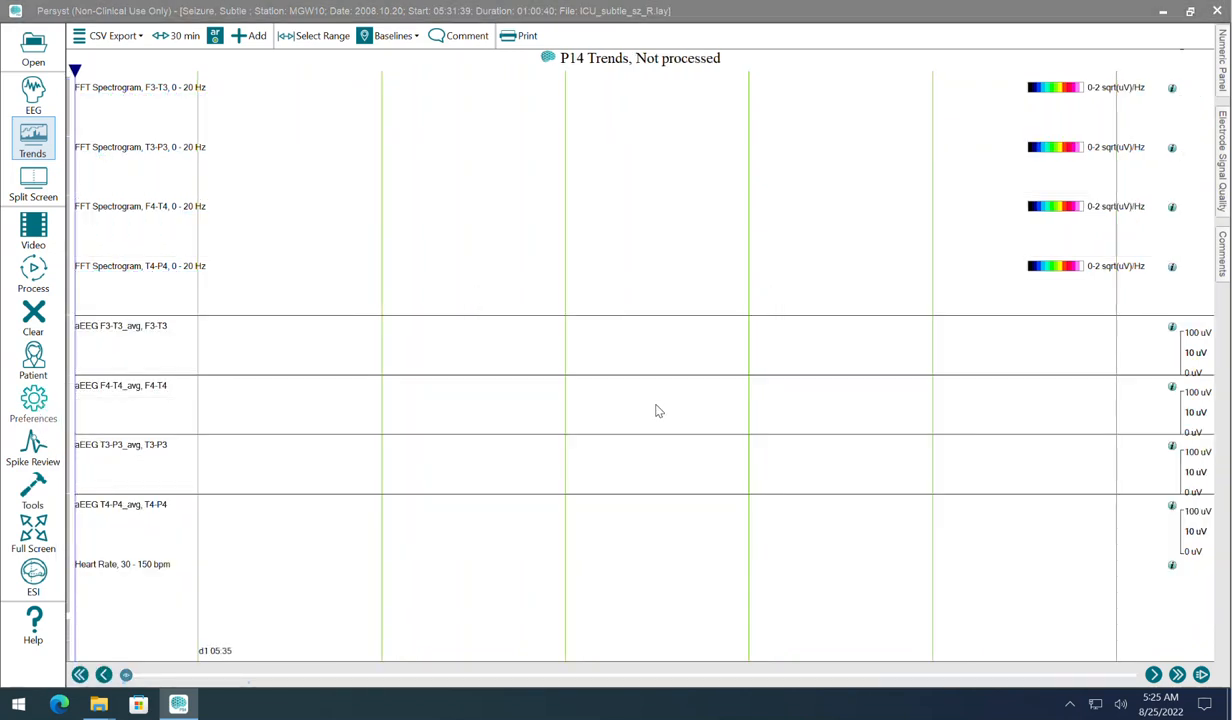
double_click(265, 137)
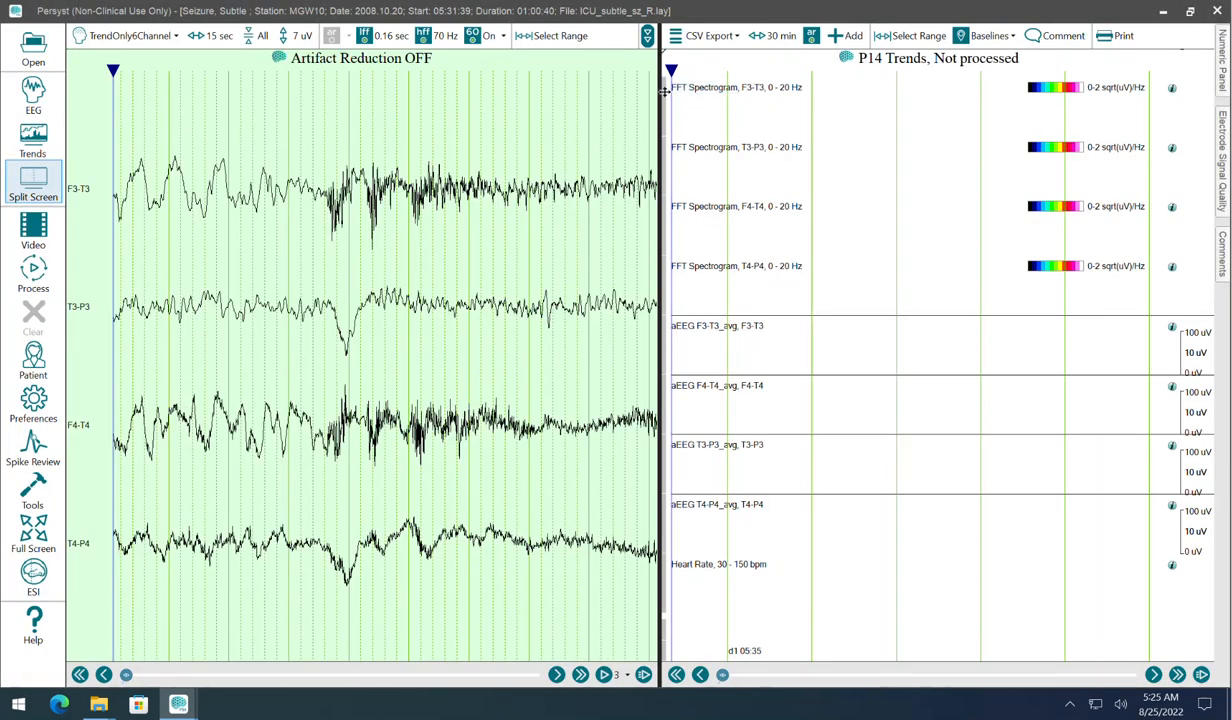
left_click(667, 292, "shift")
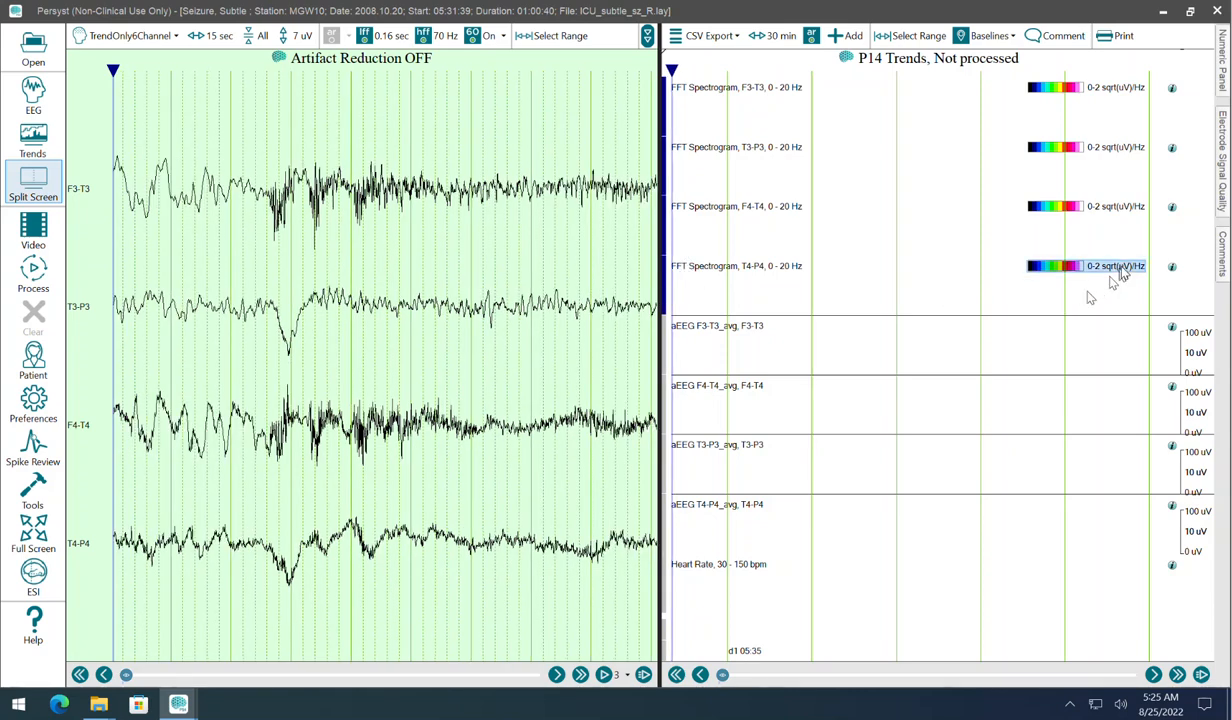
double_click(706, 90)
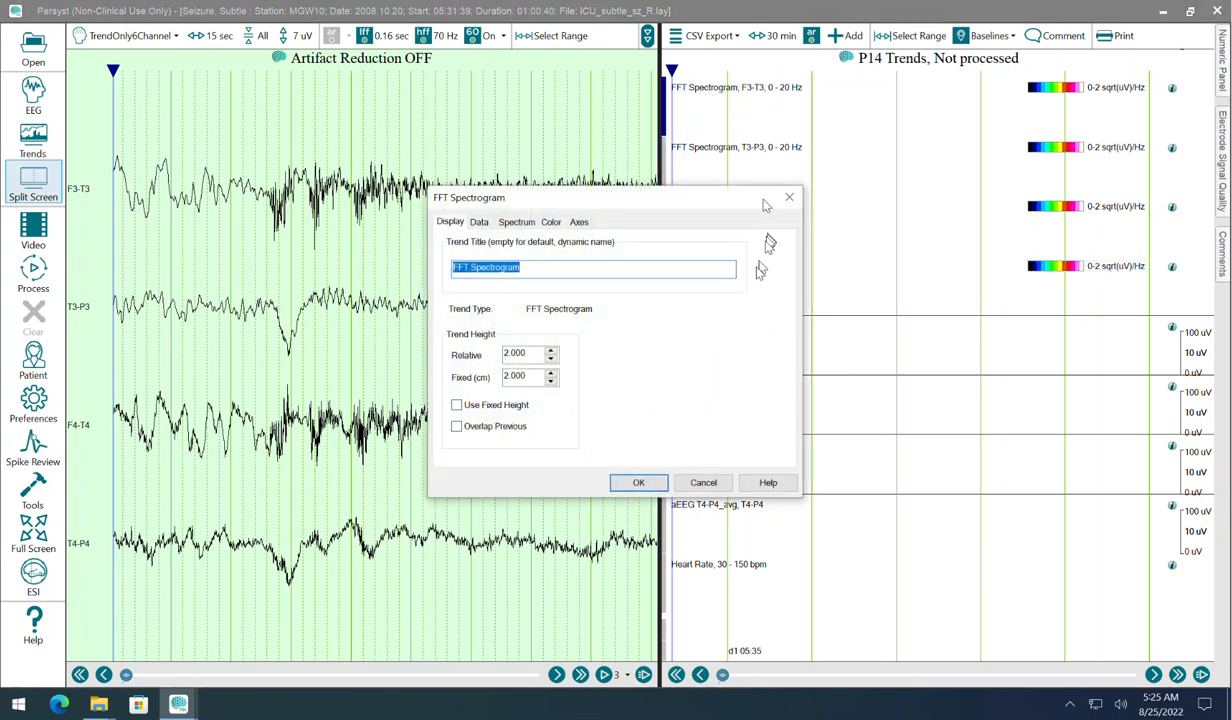
left_click(703, 482)
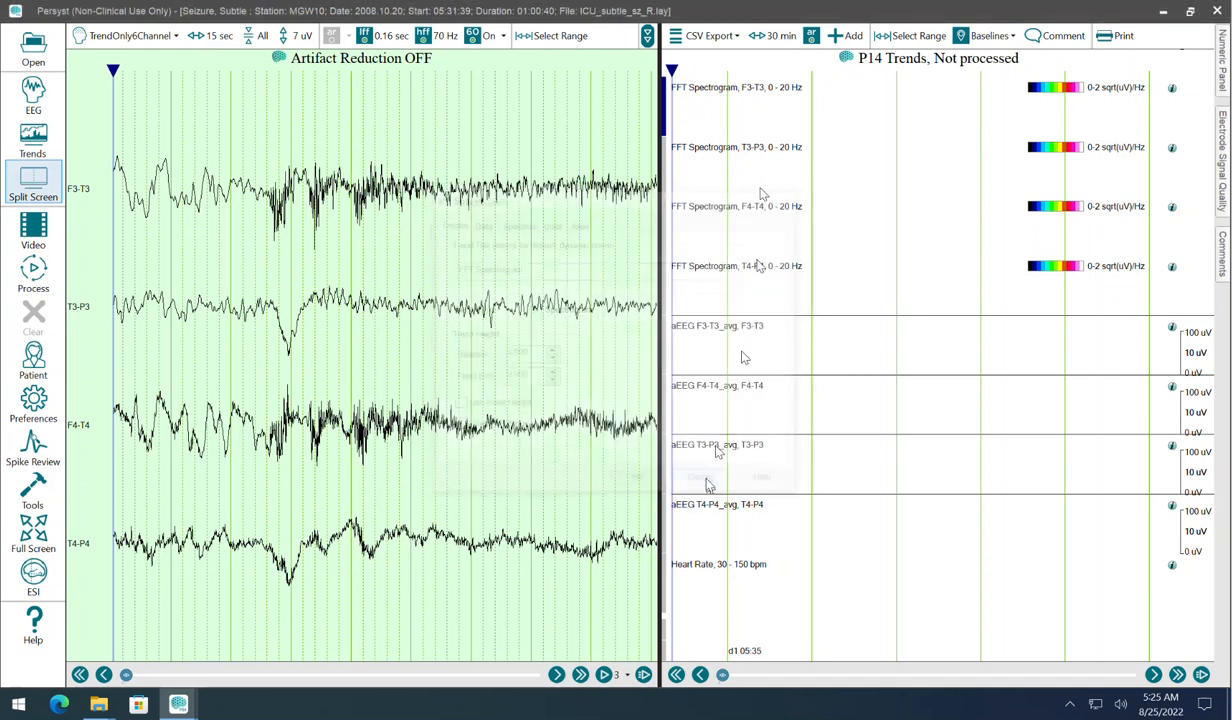
Step: Set the power scale of the F3-T3 and T3-P3 FFT Spectrograms to uV
double_click(714, 92)
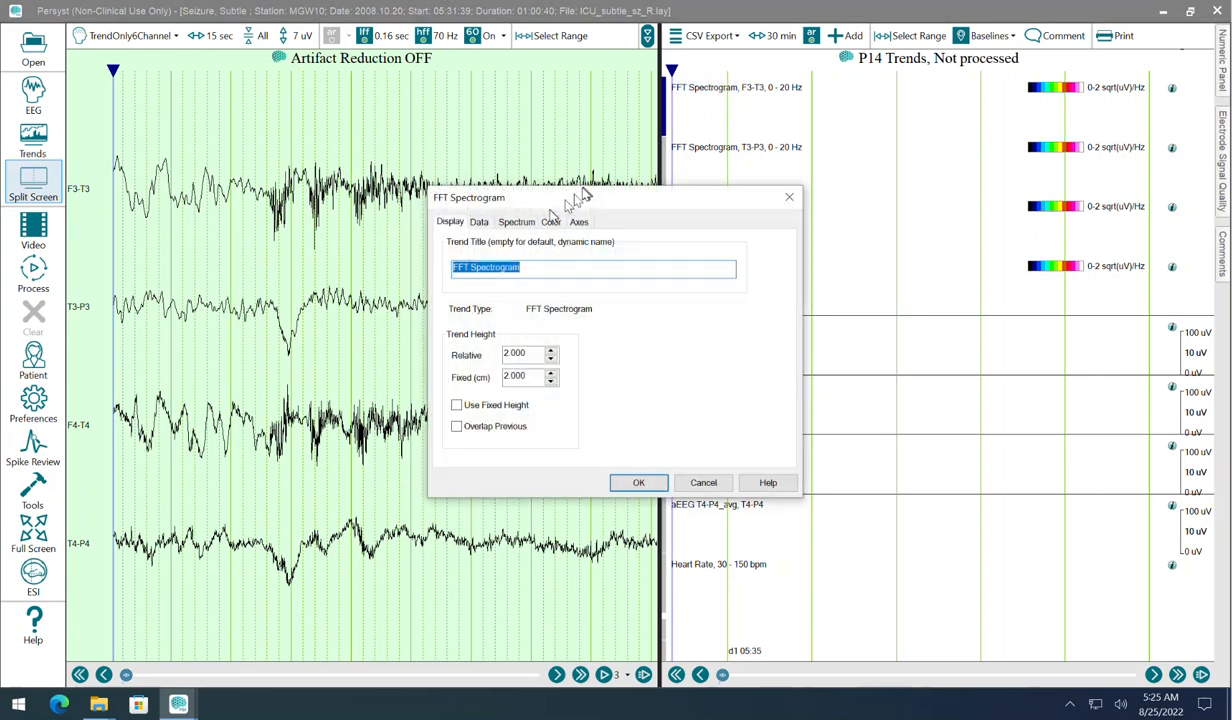
left_click(516, 221)
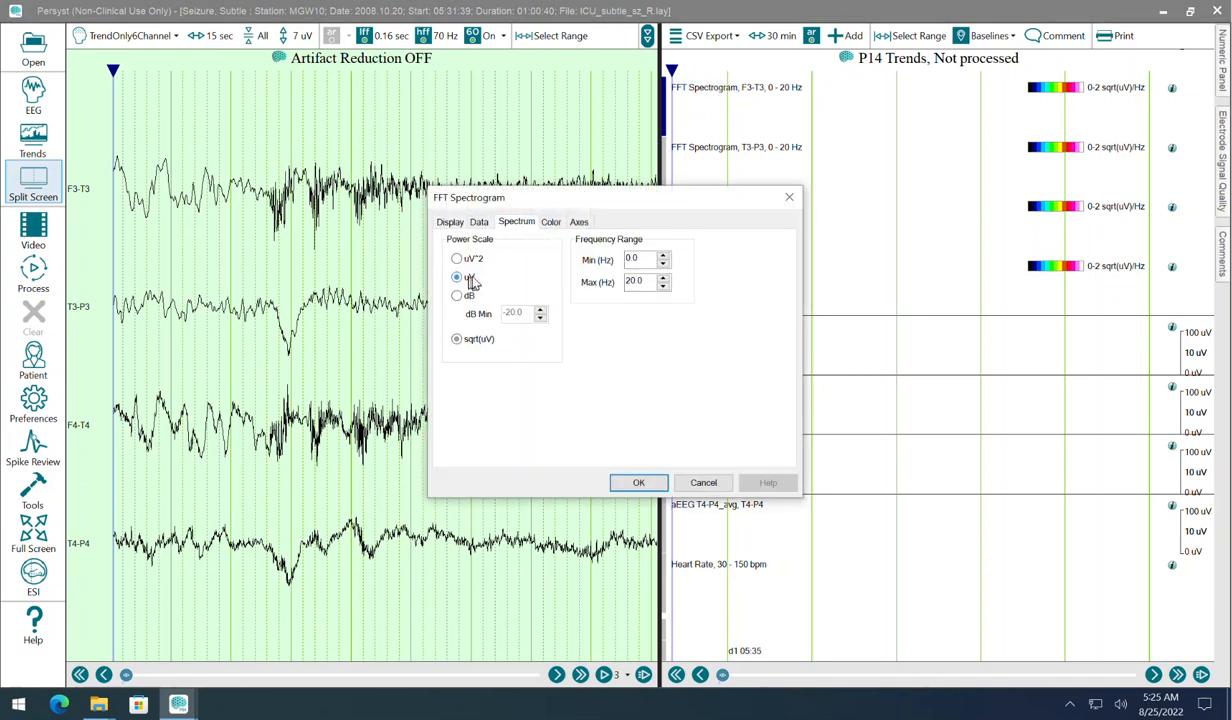
left_click(636, 482)
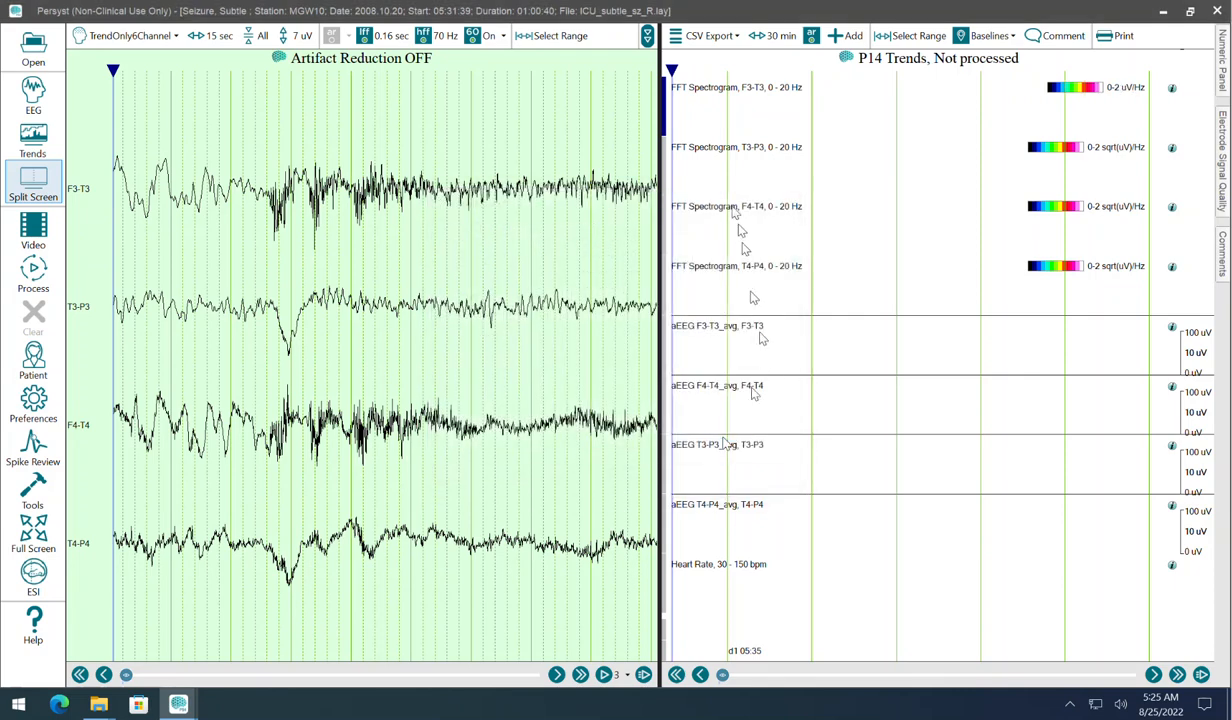
double_click(714, 148)
left_click(516, 222)
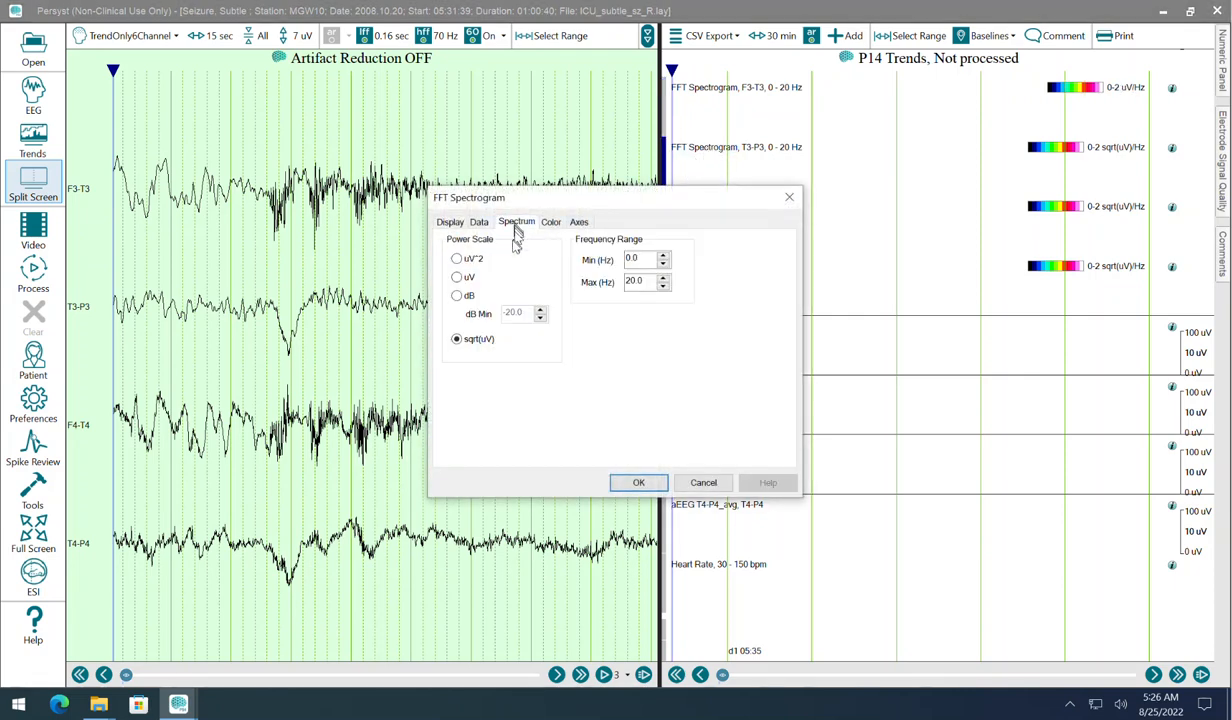
left_click(457, 277)
left_click(636, 482)
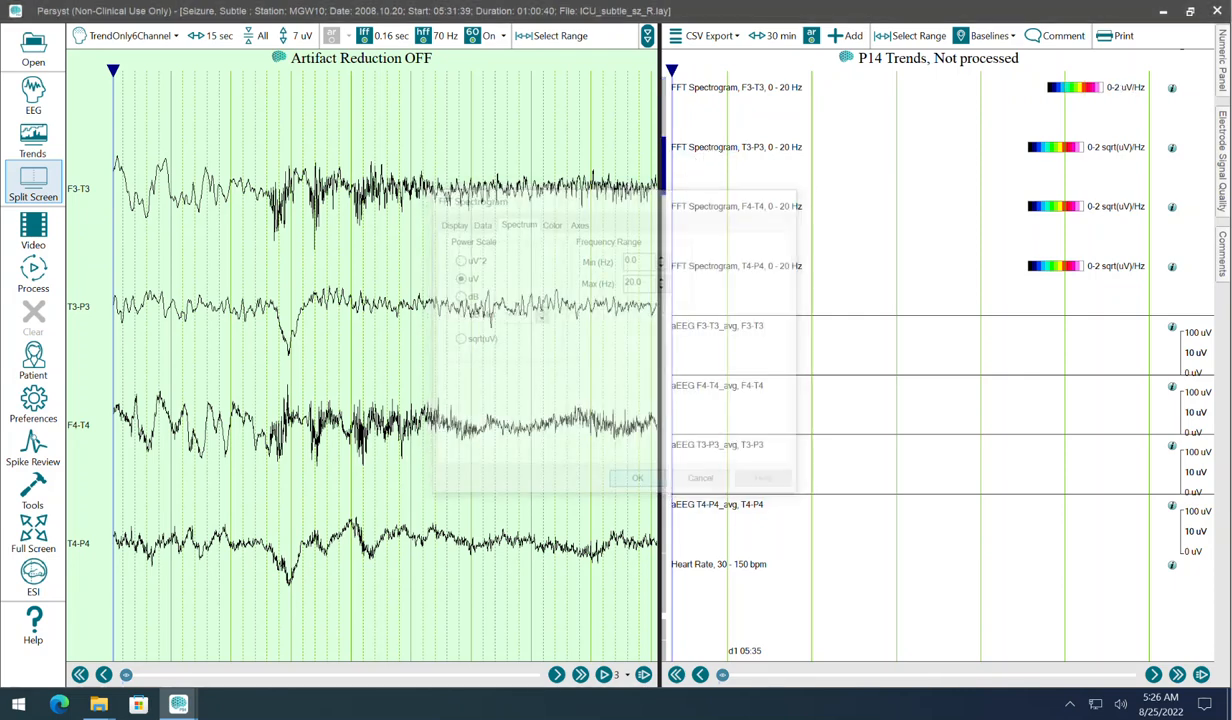
Step: Set the power scale of the F4-T4 FFT Spectrogram to uV
left_click(704, 208)
double_click(703, 210)
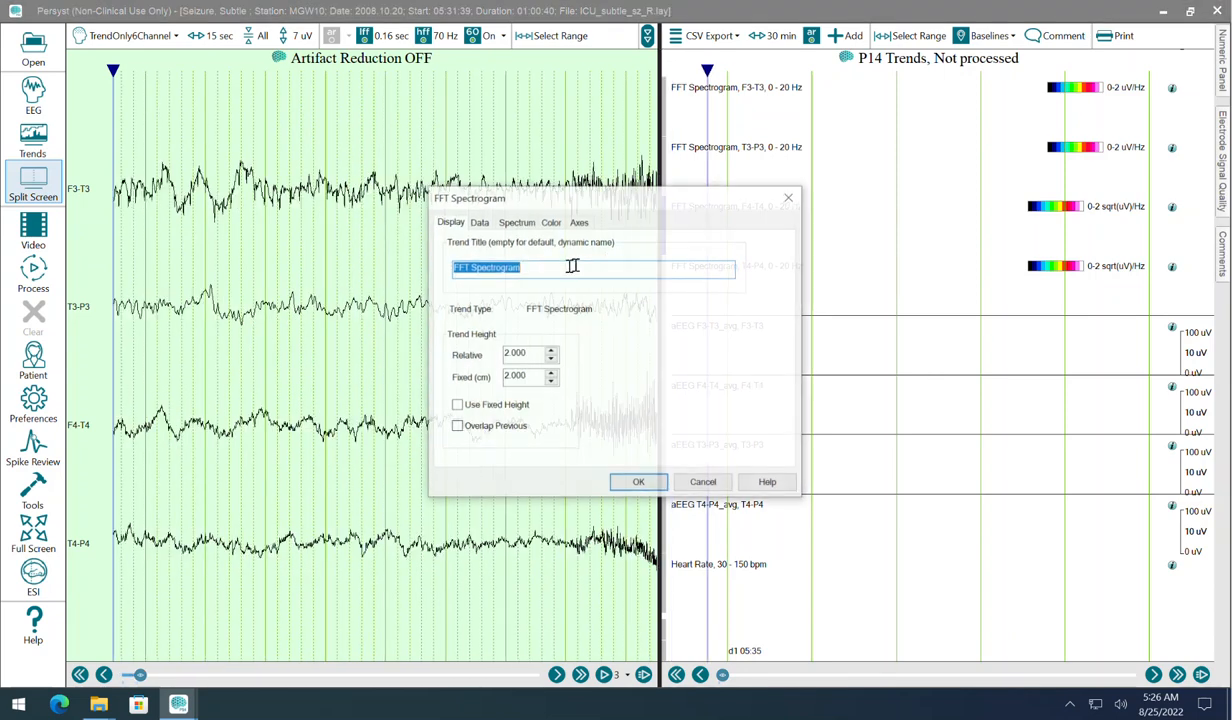
left_click(516, 222)
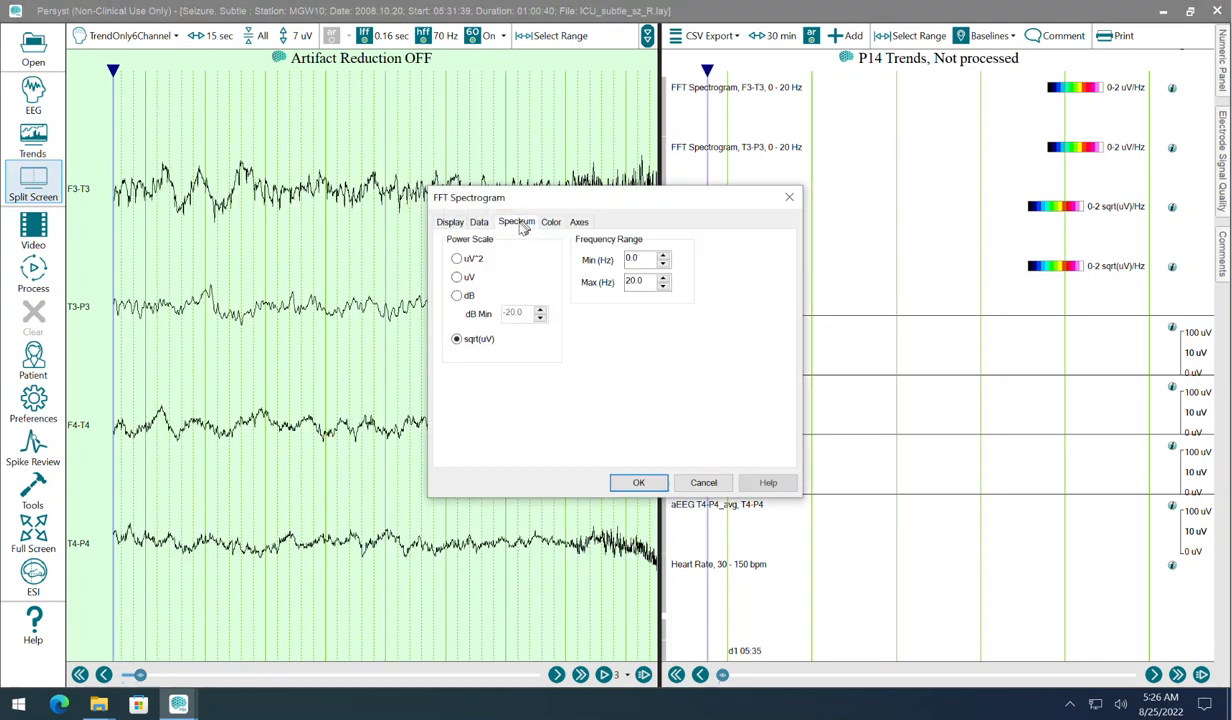
left_click(457, 277)
left_click(636, 482)
Step: Set the T4-P4 FFT Spectrogram's power scale to uV and the Z-axis range of the FFT Spectrograms to 4
double_click(697, 266)
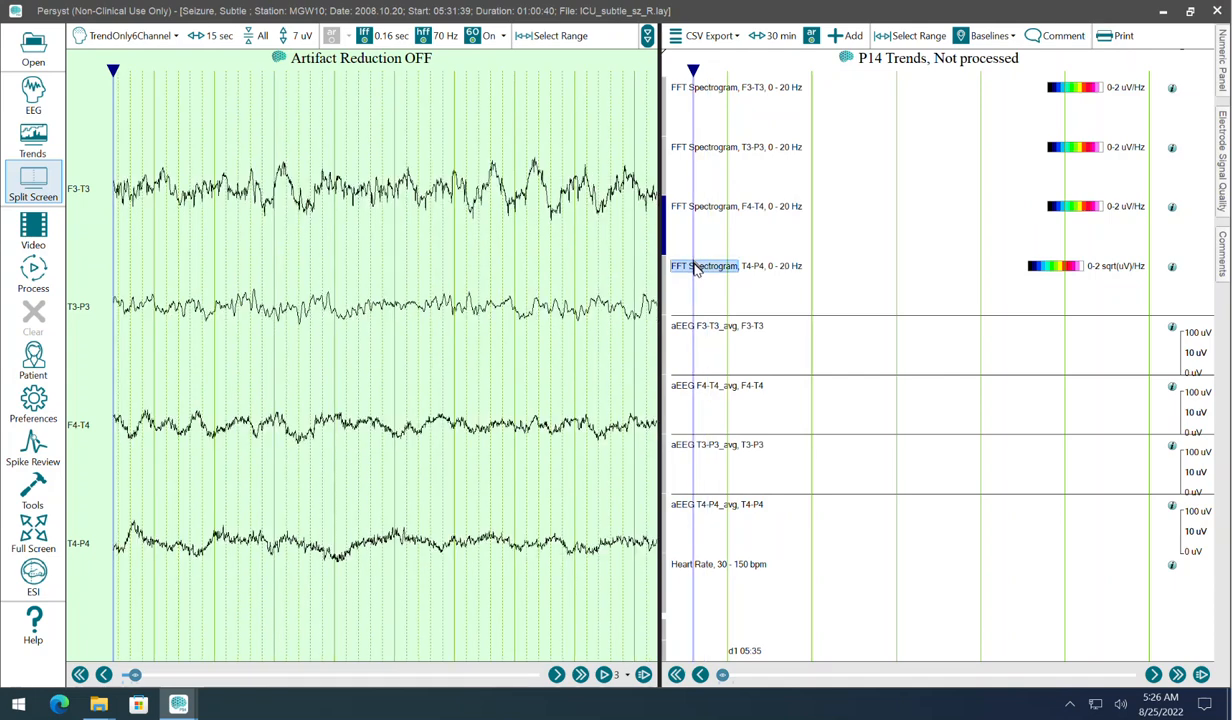
left_click(519, 223)
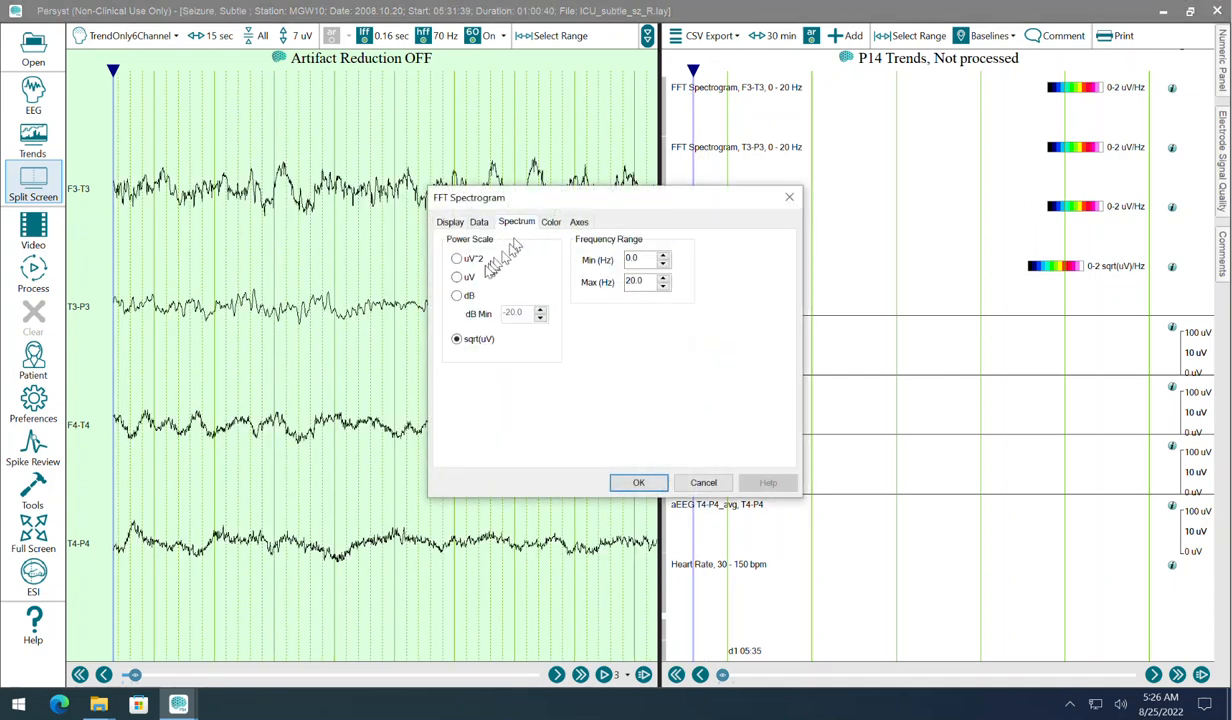
left_click(462, 277)
left_click(638, 481)
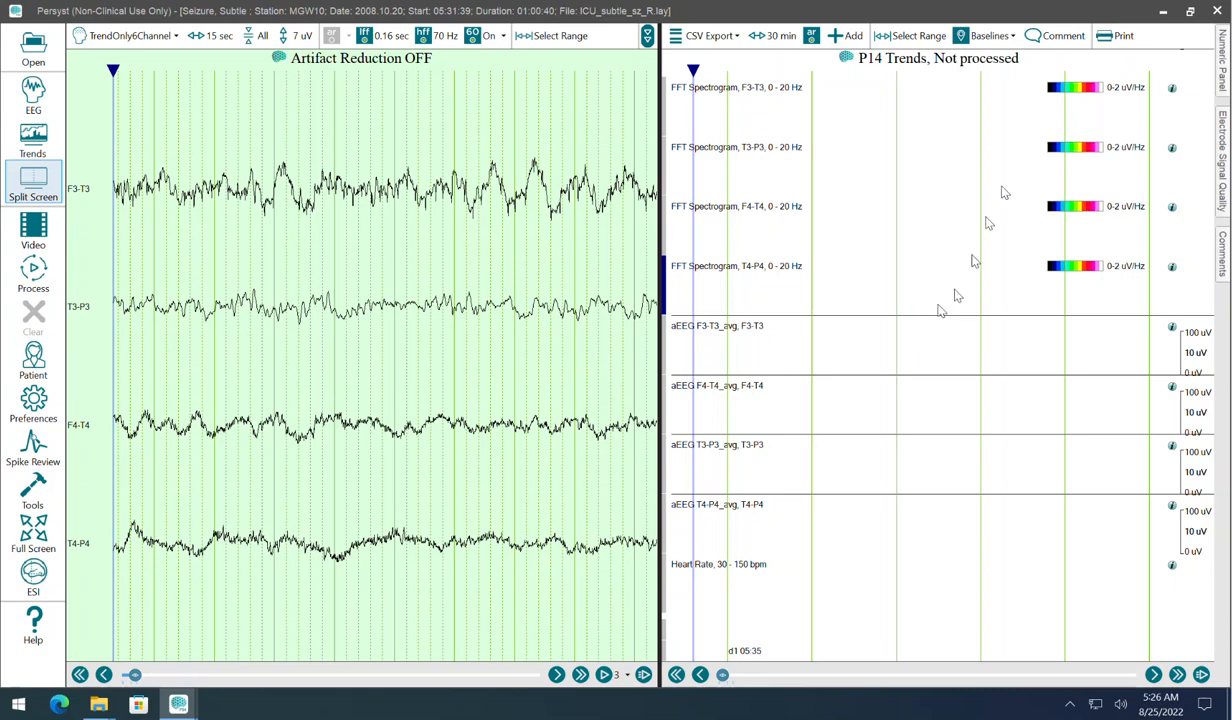
left_click(1095, 89)
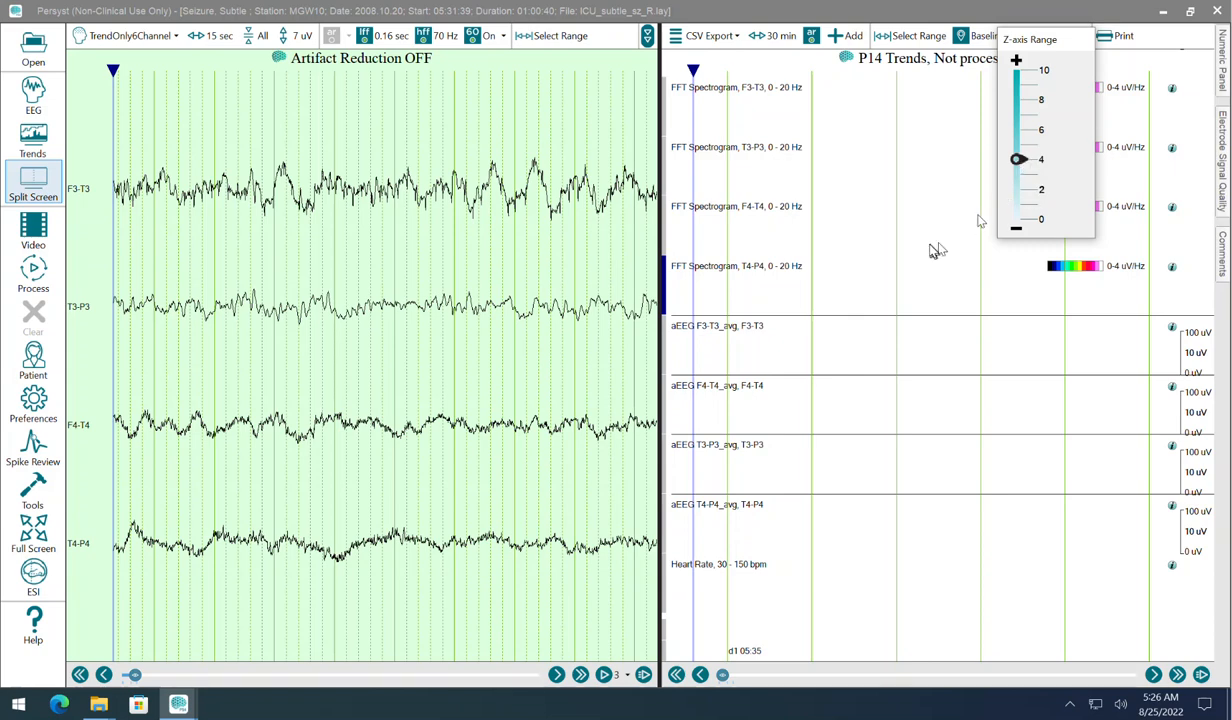
left_click(904, 229)
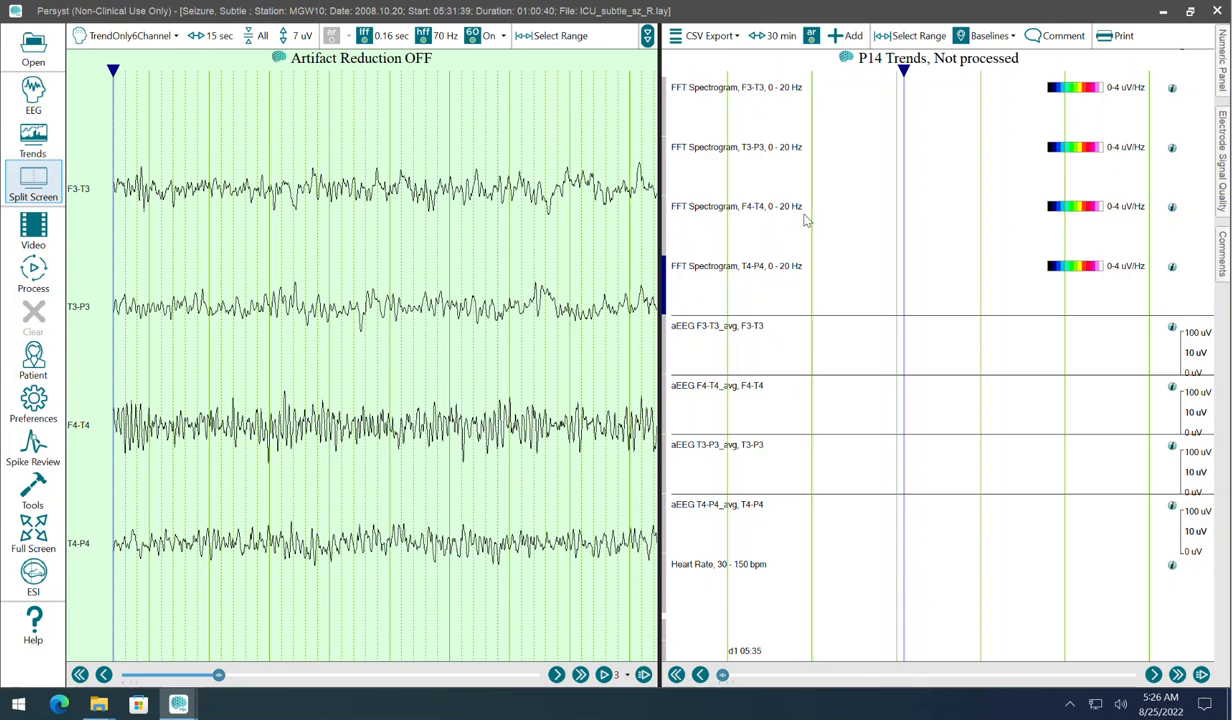
Step: Choose the VsBaseline Spectrograms panel in the trend preferences, save, and close the template editor, saving the changes to 6ChannelTrendP14.mmx
left_click(35, 404)
left_click(103, 394)
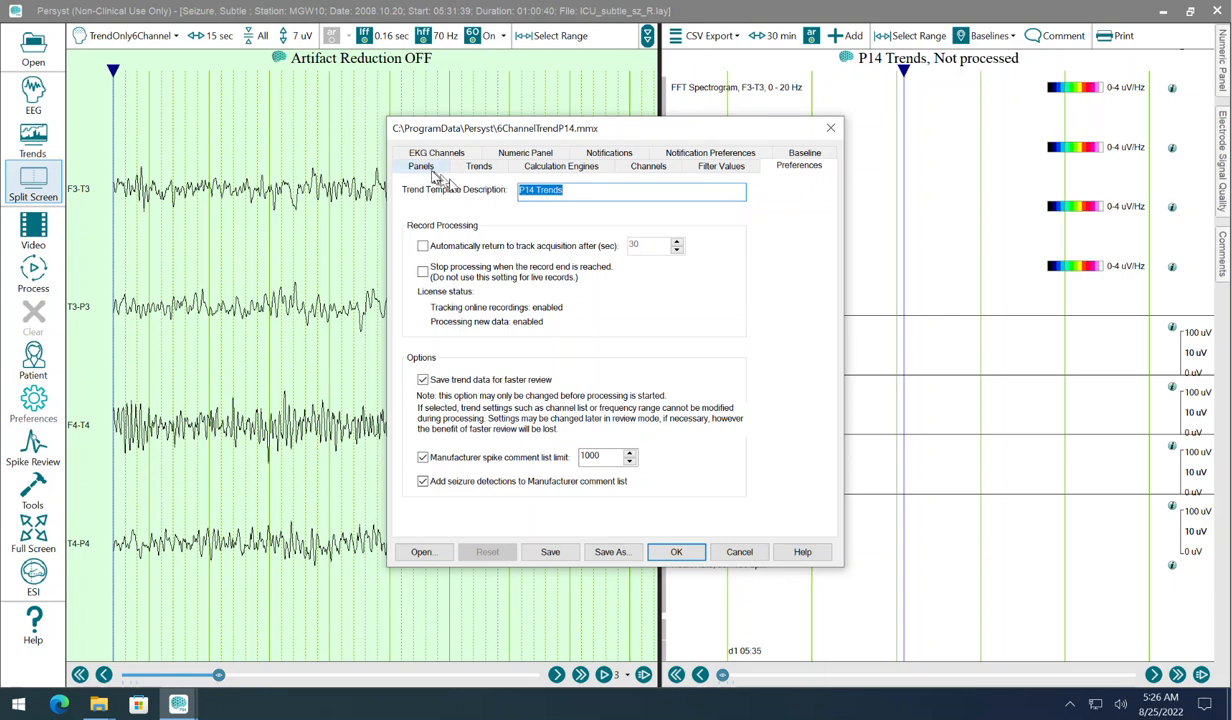
left_click(422, 167)
left_click(467, 195)
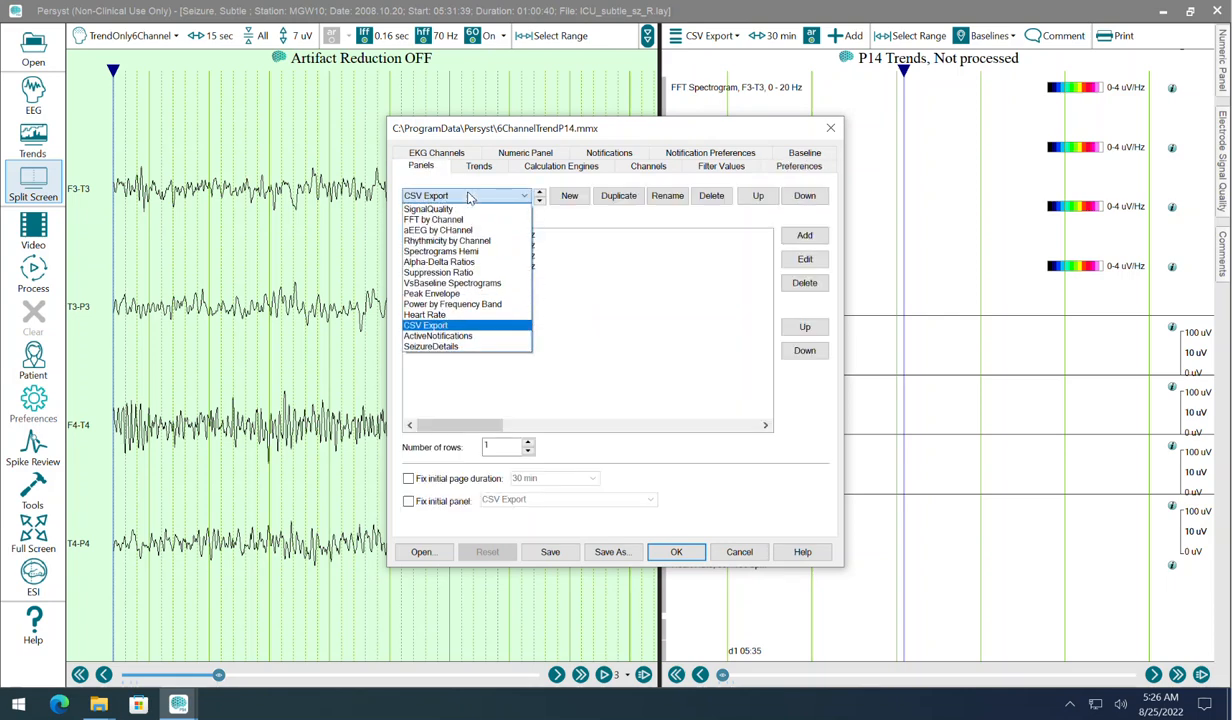
left_click(463, 284)
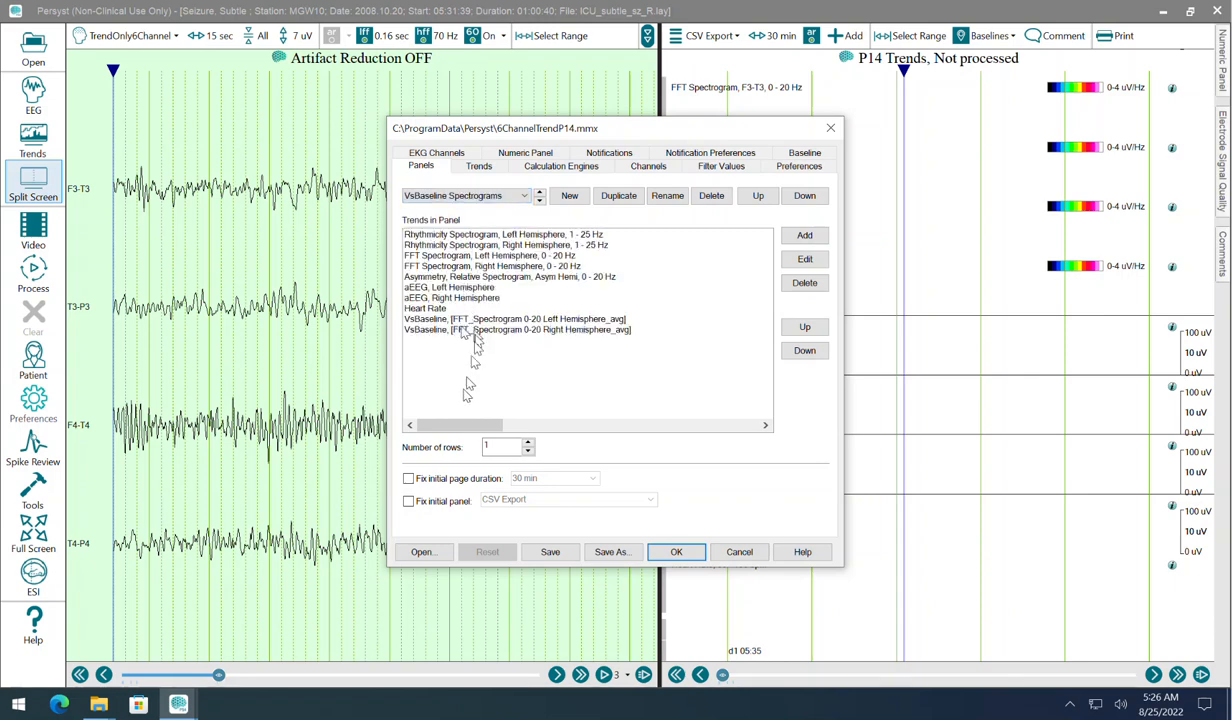
left_click(551, 553)
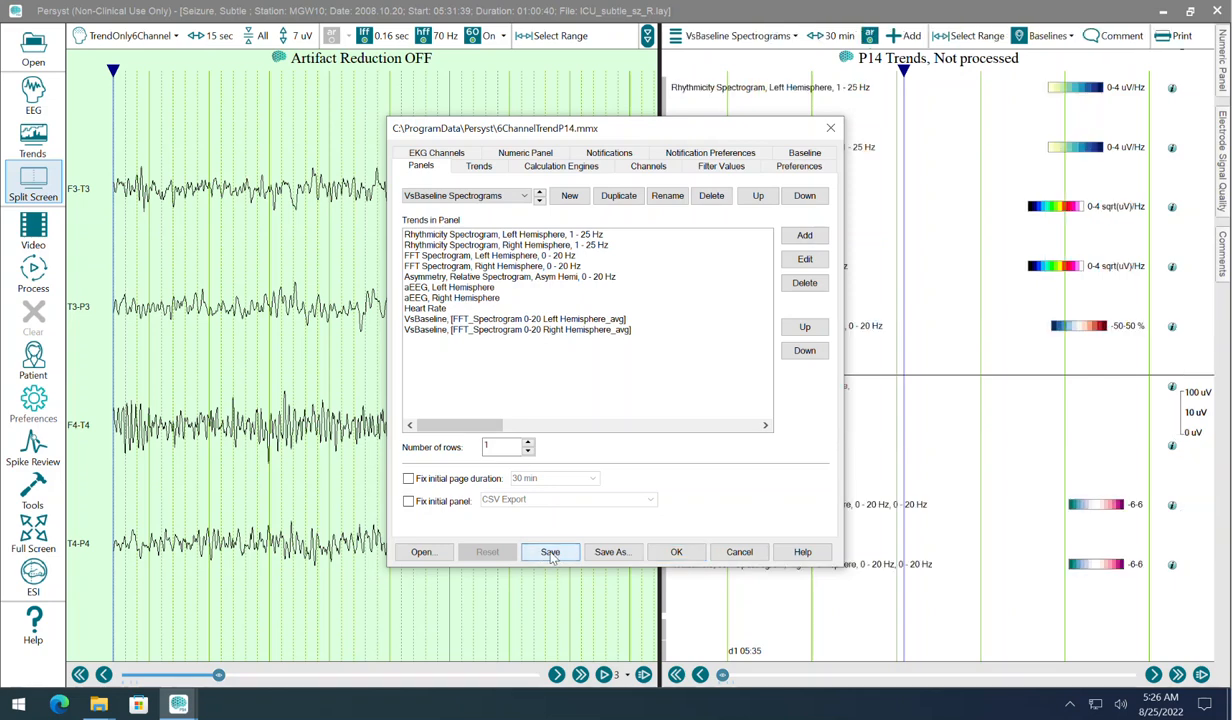
left_click(674, 552)
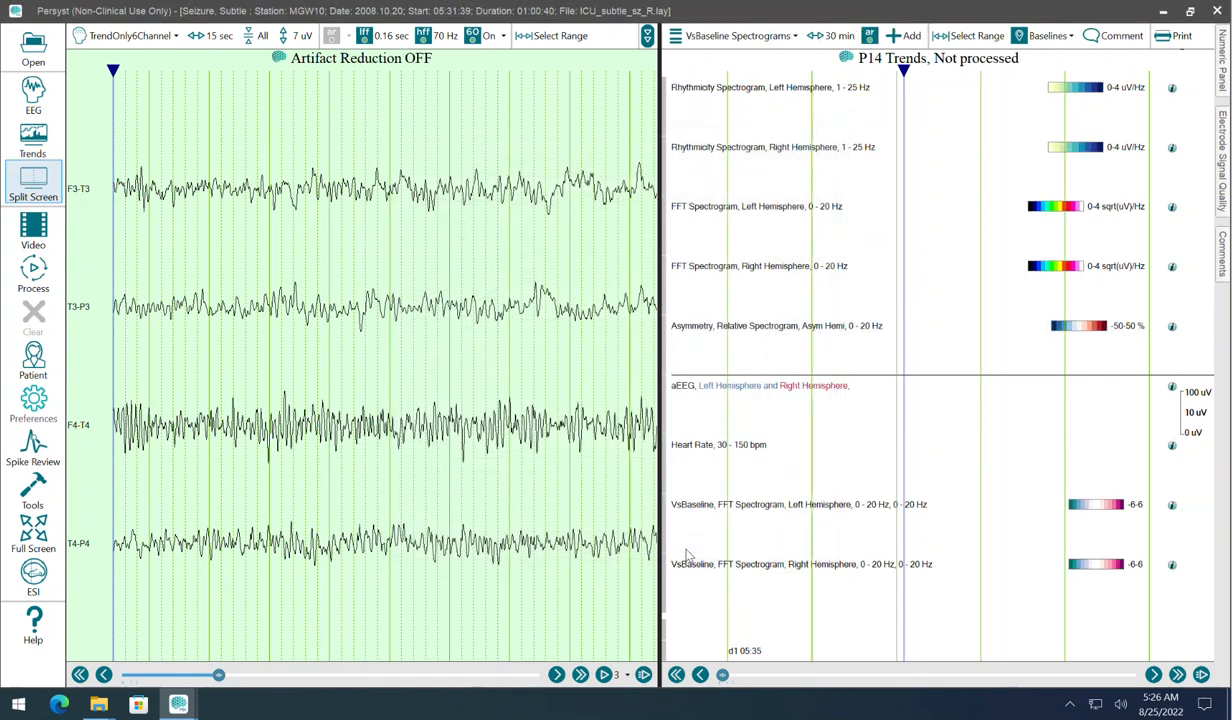
left_click(1218, 12)
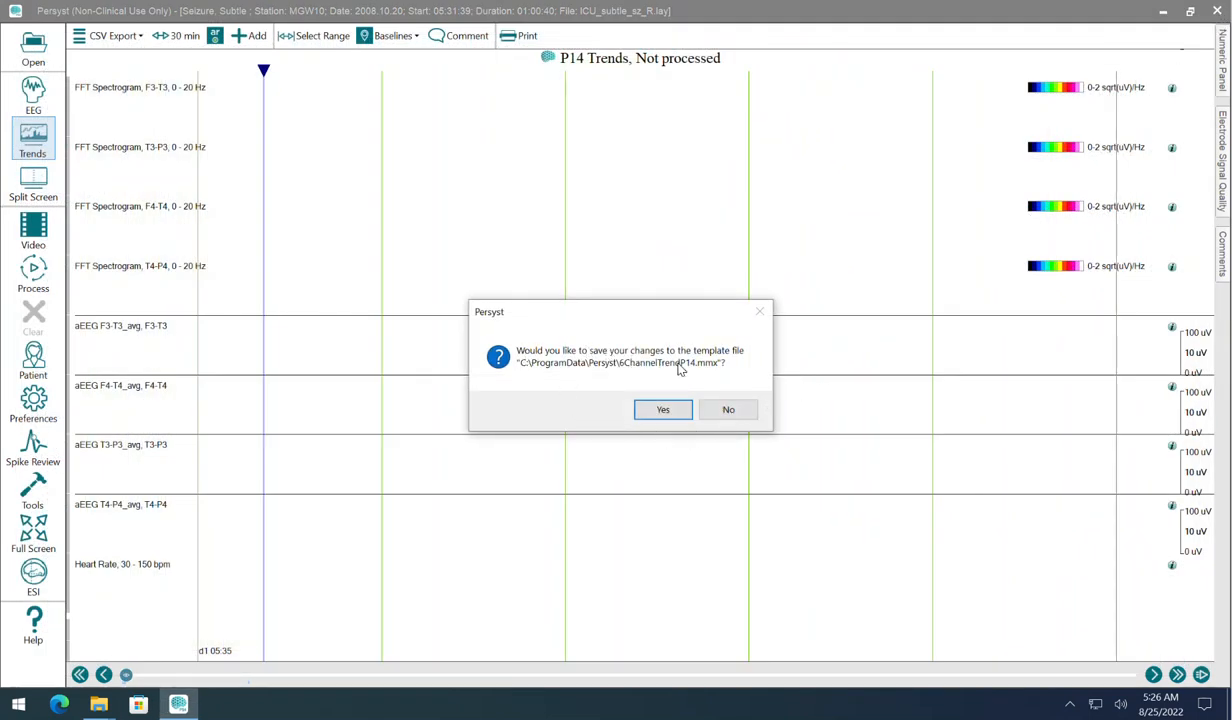
left_click(664, 407)
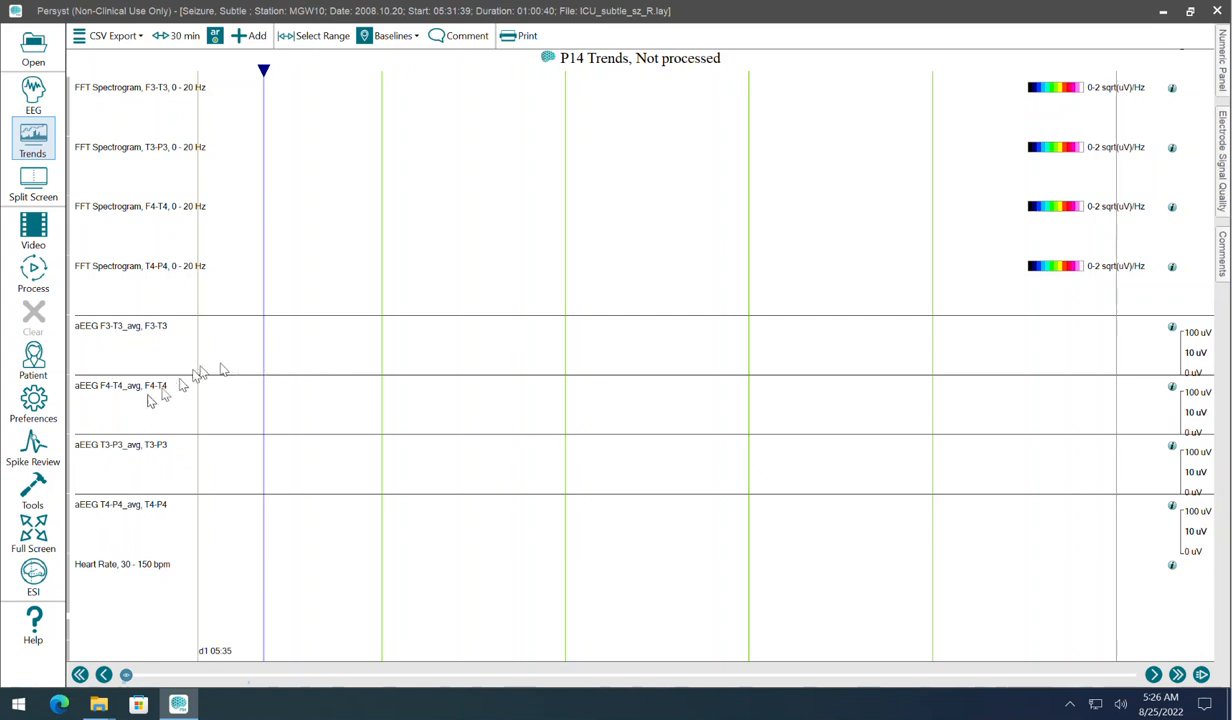
Step: Load the 6ChannelTrendP14.mmx template from the Persyst folder through the trend preferences and apply it to the record
left_click(33, 400)
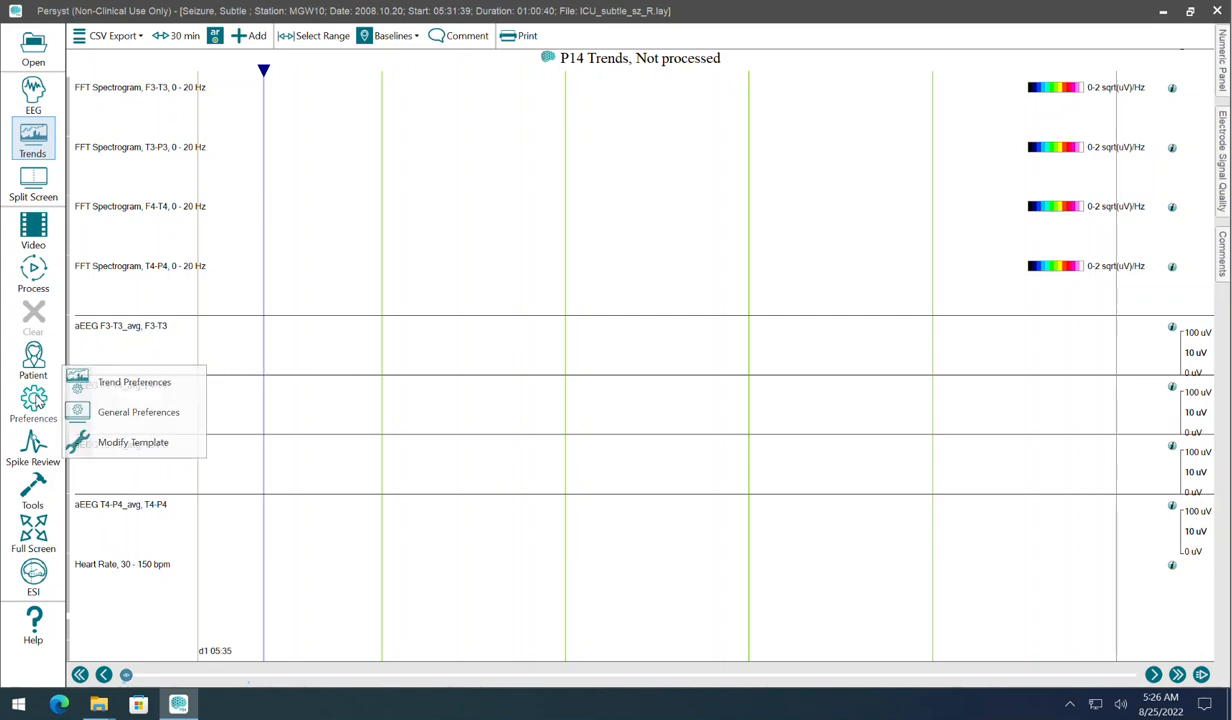
left_click(110, 382)
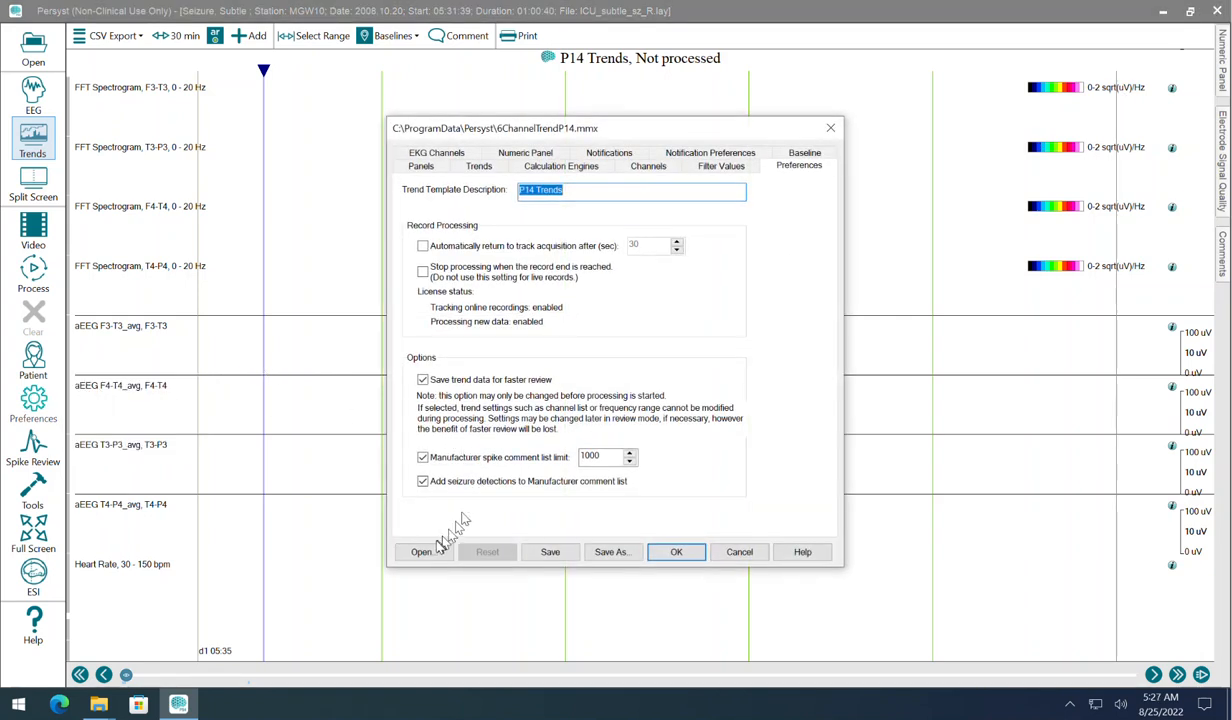
left_click(433, 553)
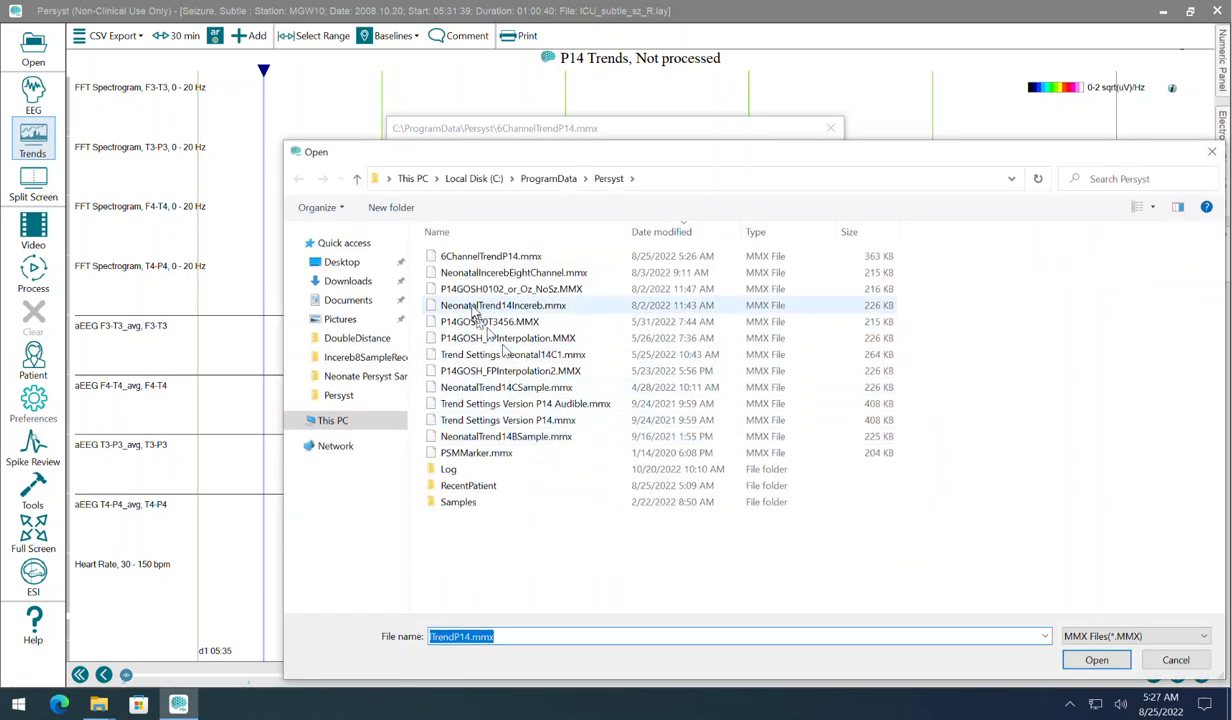
left_click(486, 257)
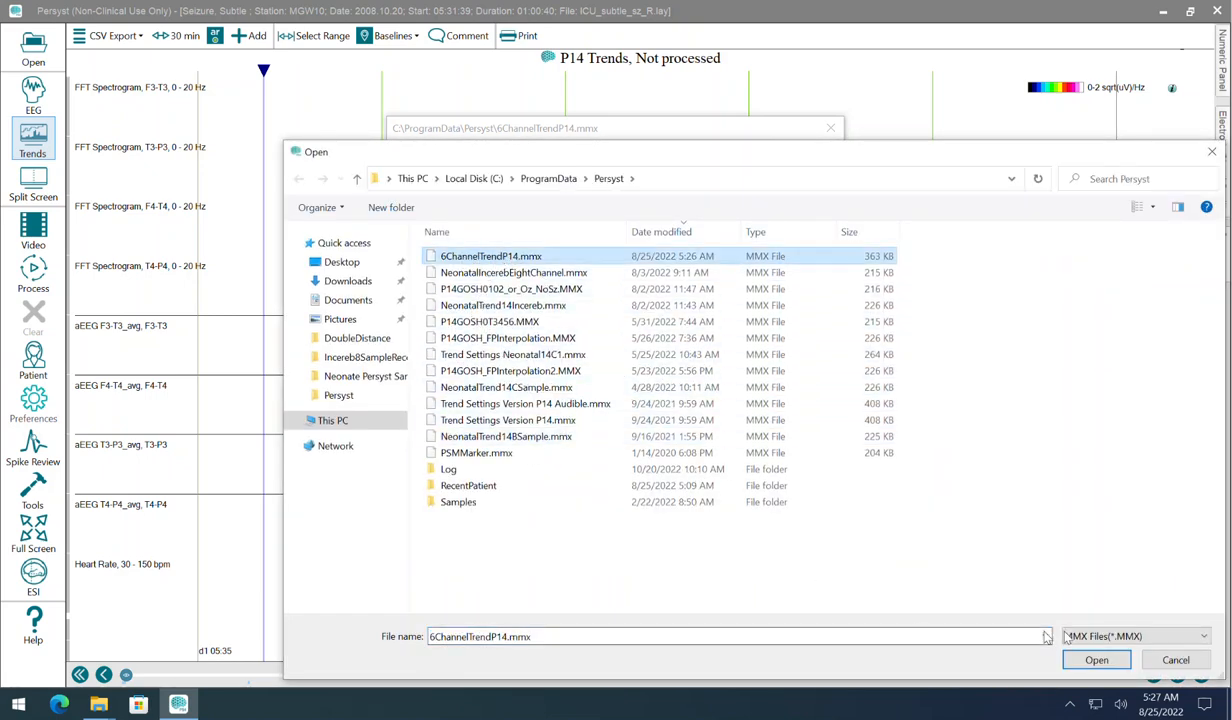
left_click(1096, 658)
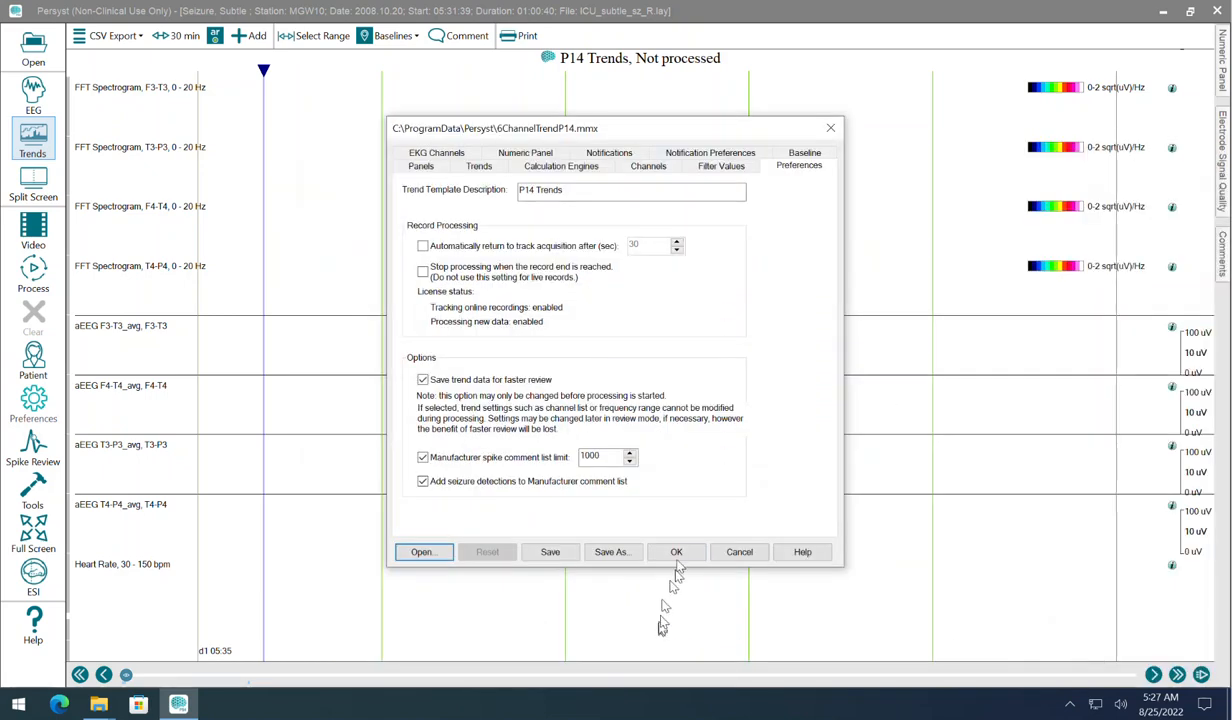
left_click(677, 553)
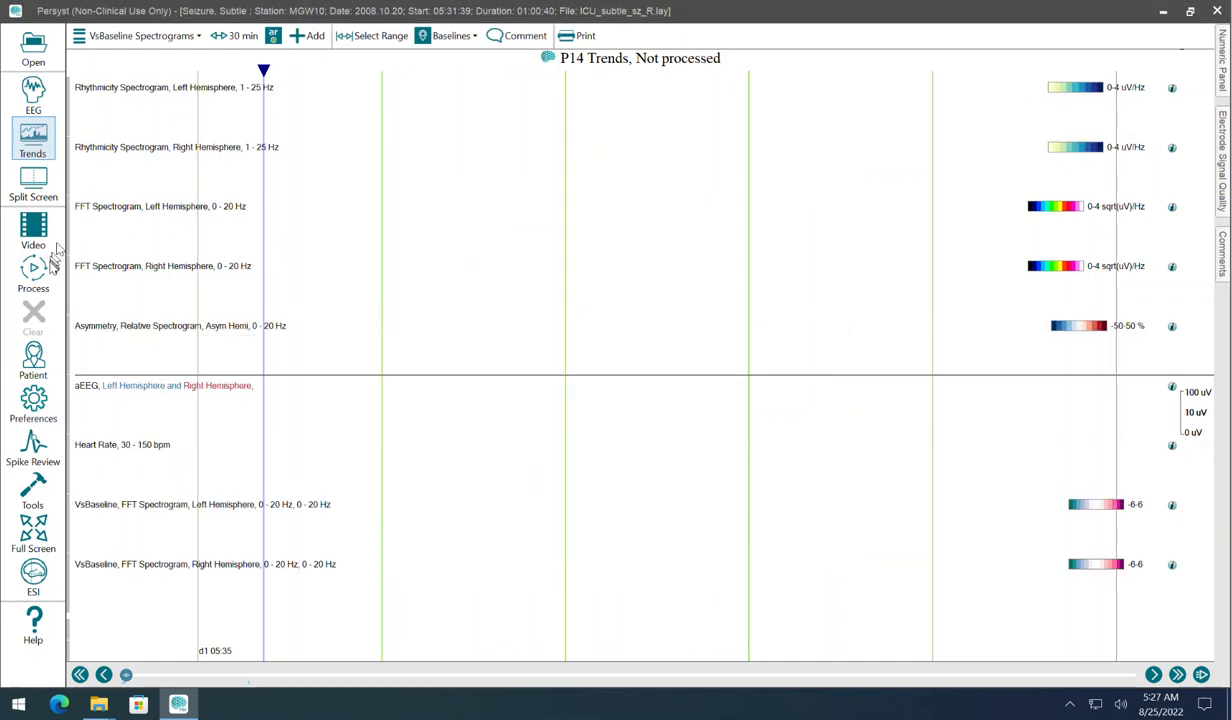
Step: Process the record's trends and show the CSV Export panel
left_click(40, 268)
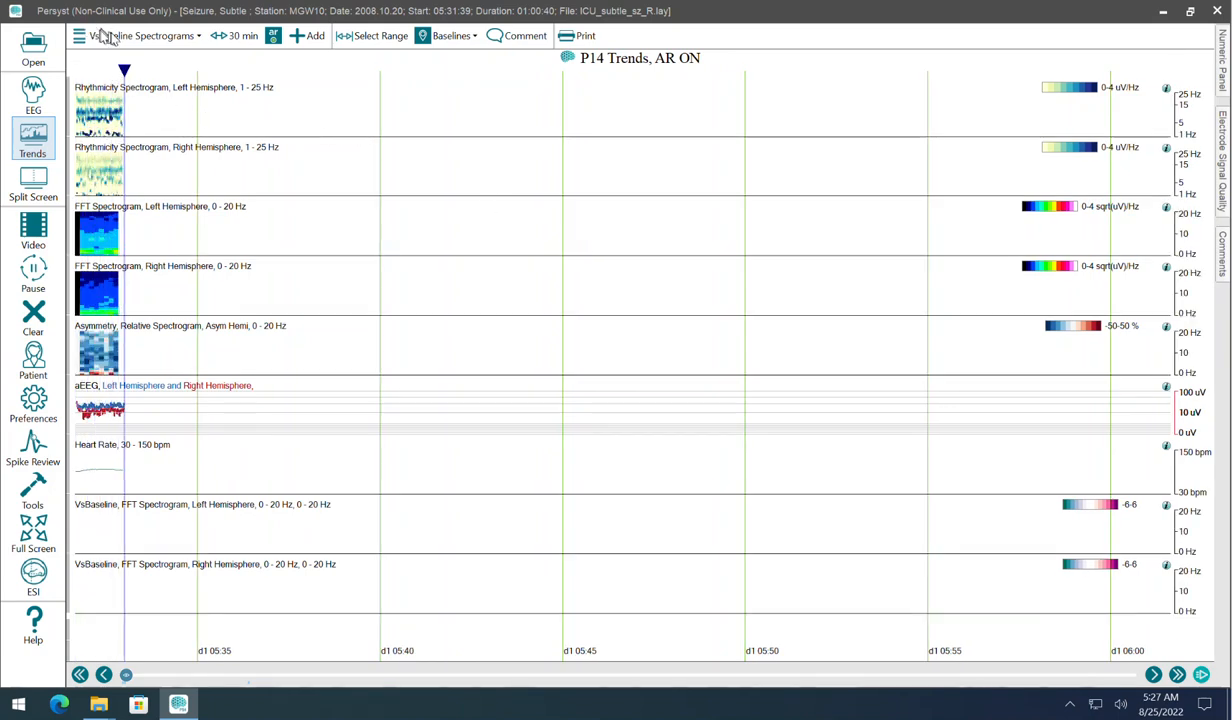
left_click(131, 37)
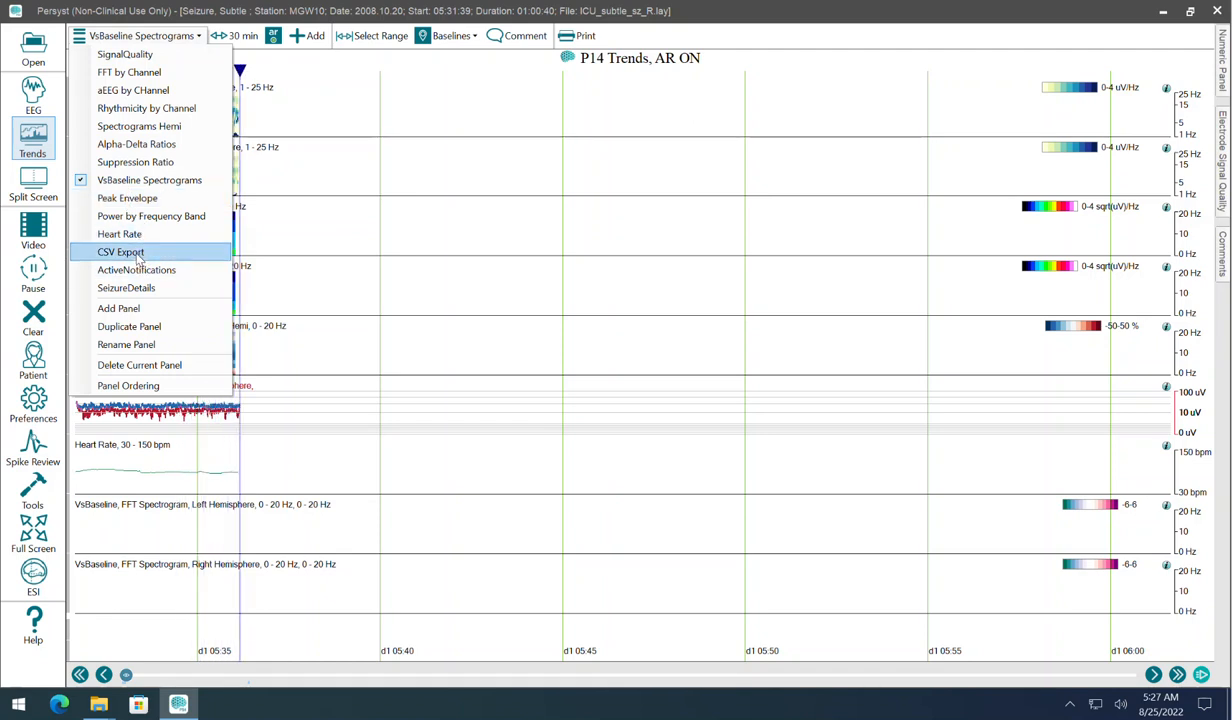
left_click(139, 256)
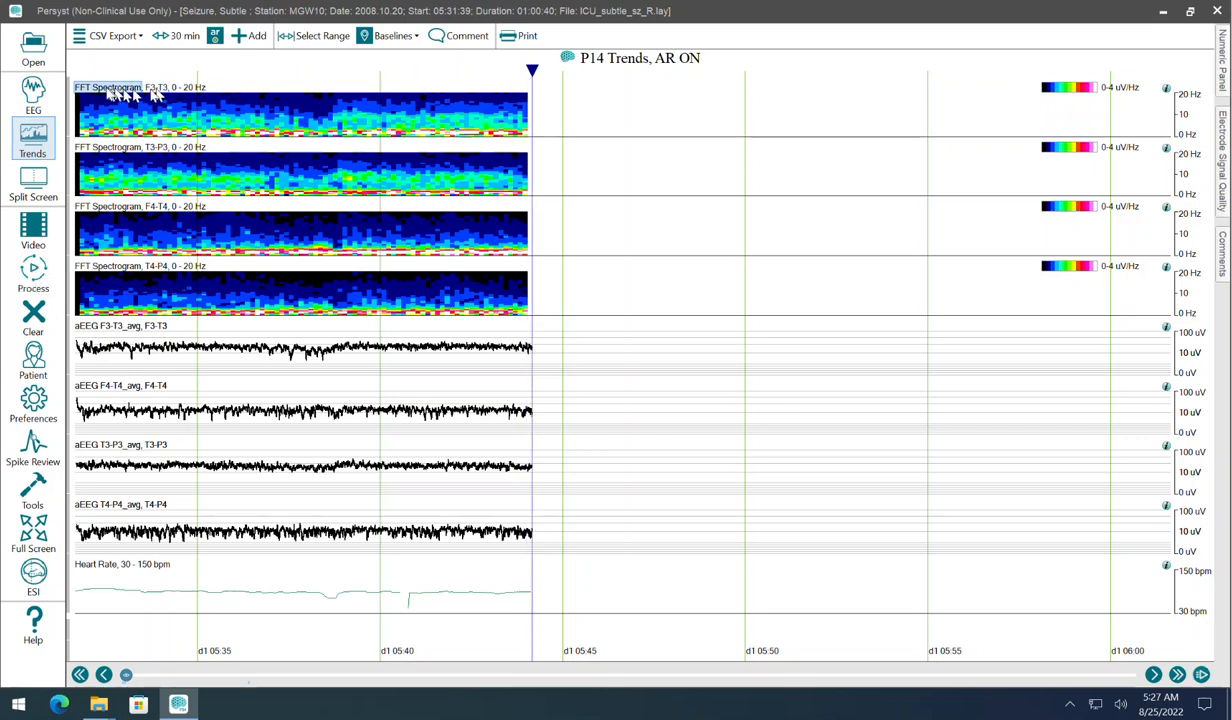
Step: Check the power scale in the F3-T3 FFT Spectrogram's spectrum settings and close them without changes
double_click(108, 90)
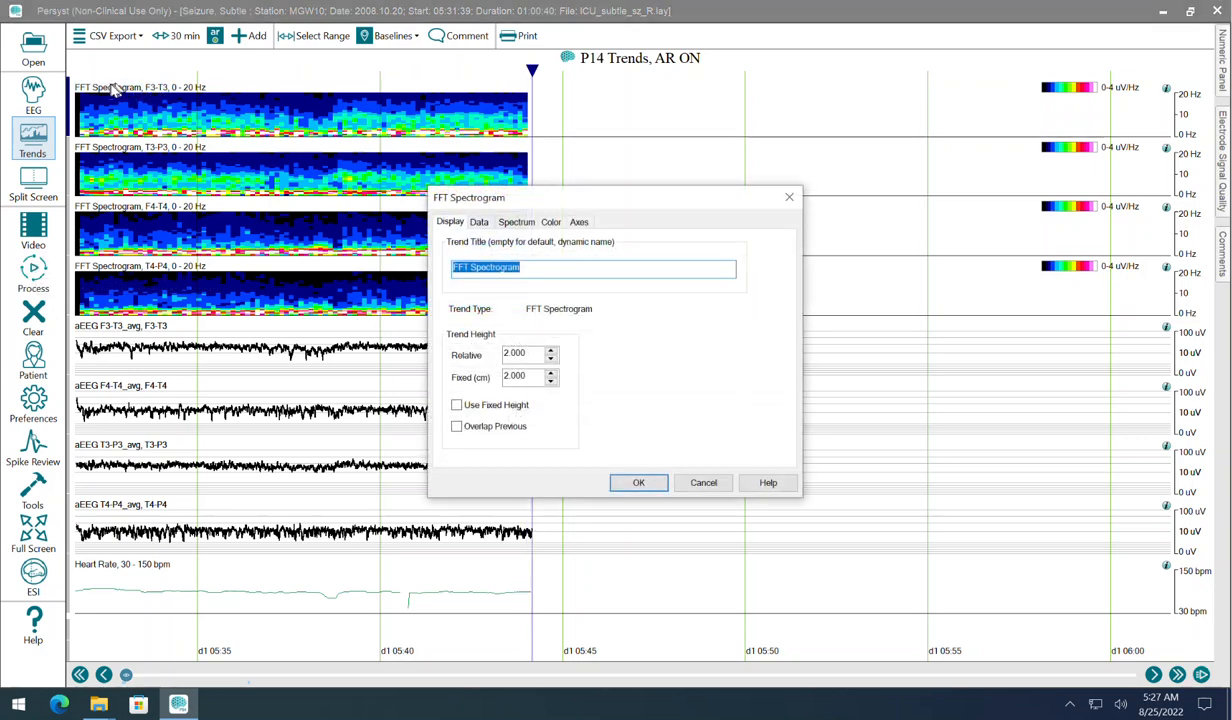
left_click(516, 222)
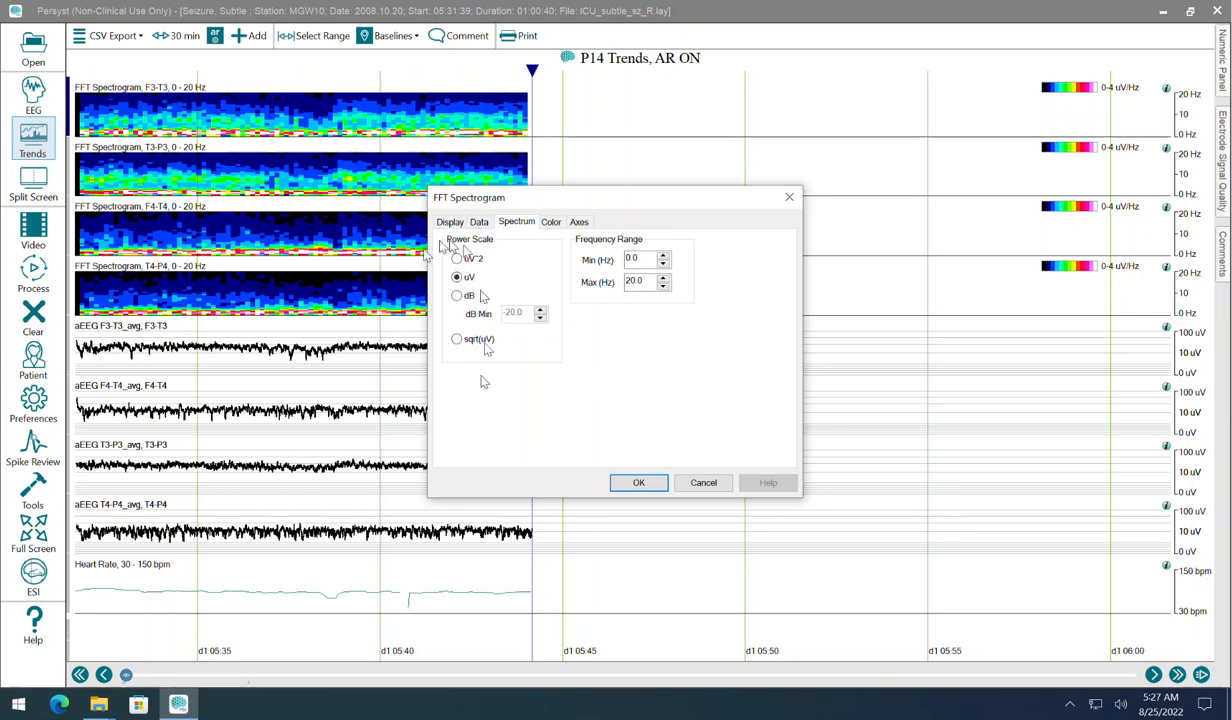
left_click(703, 483)
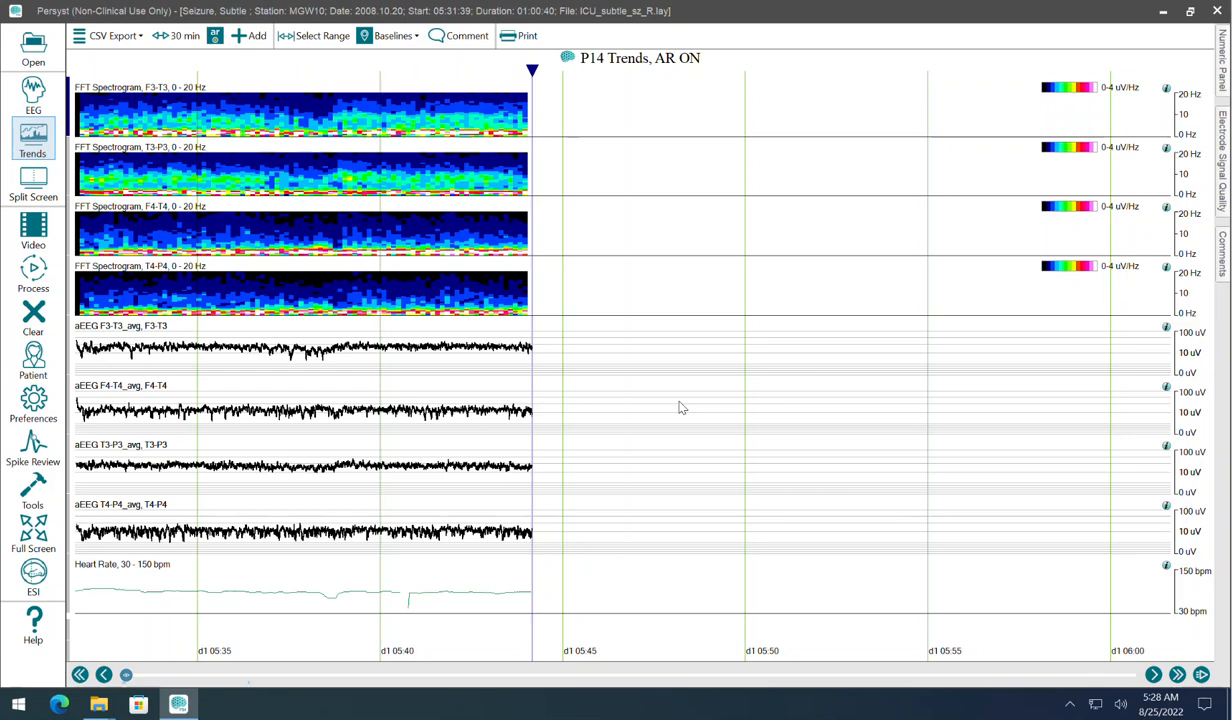
Step: Try selecting all trends from Heart Rate up to the F3-T3 FFT Spectrogram, then only the four FFT Spectrograms
left_click(70, 598)
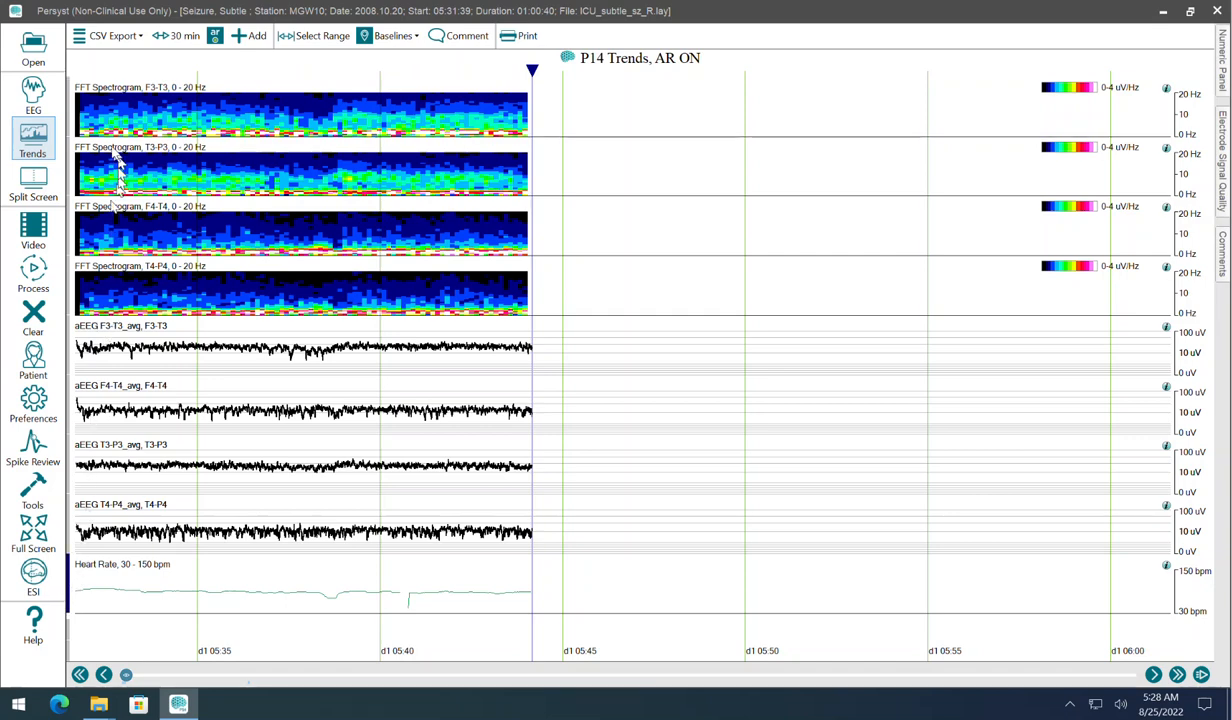
left_click(69, 111, "shift")
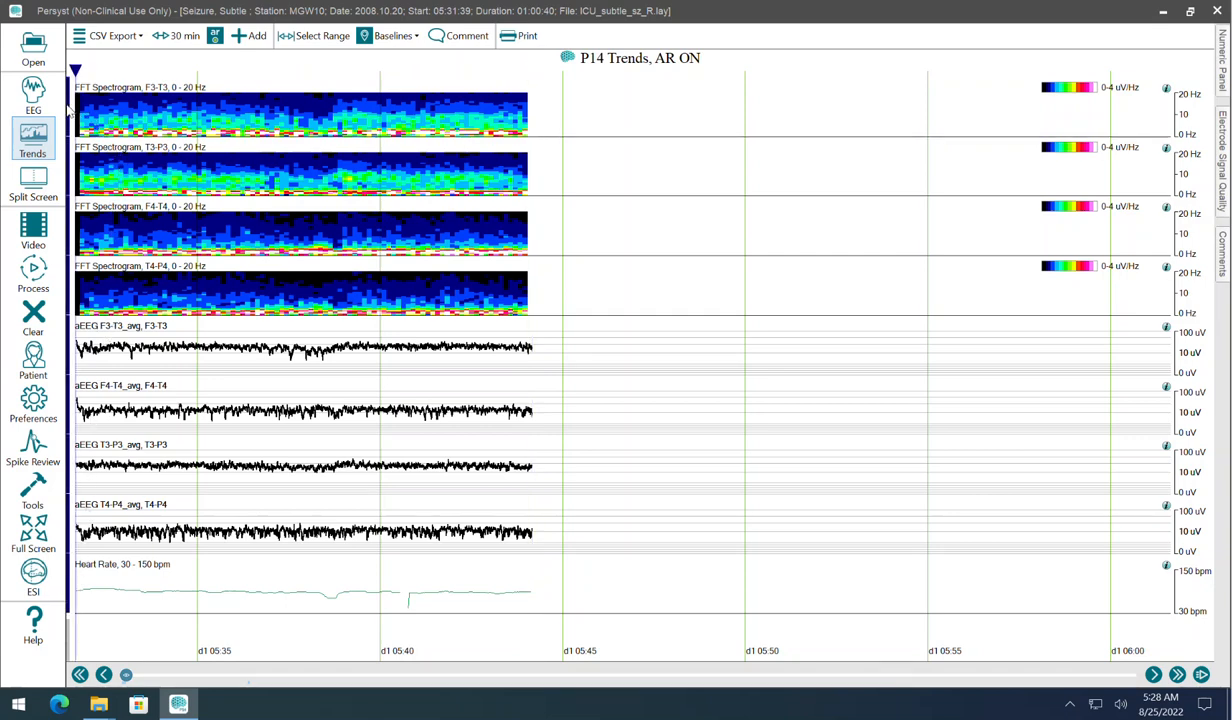
left_click(68, 111)
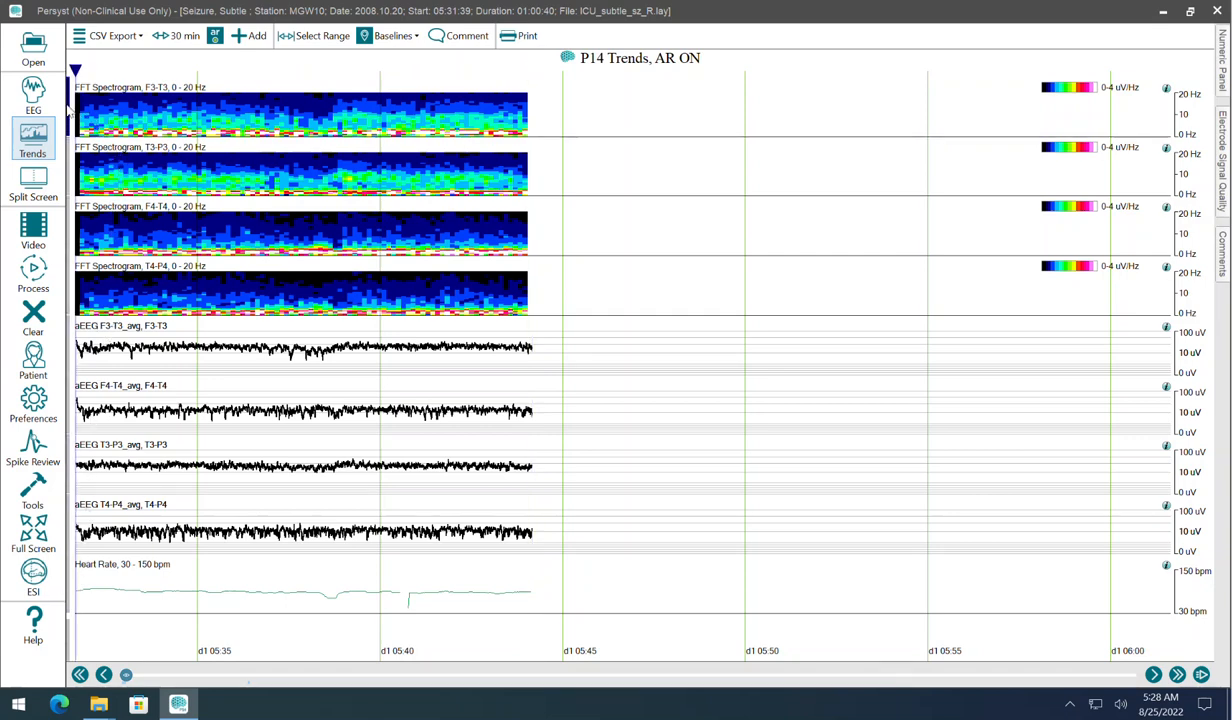
left_click(72, 300, "shift")
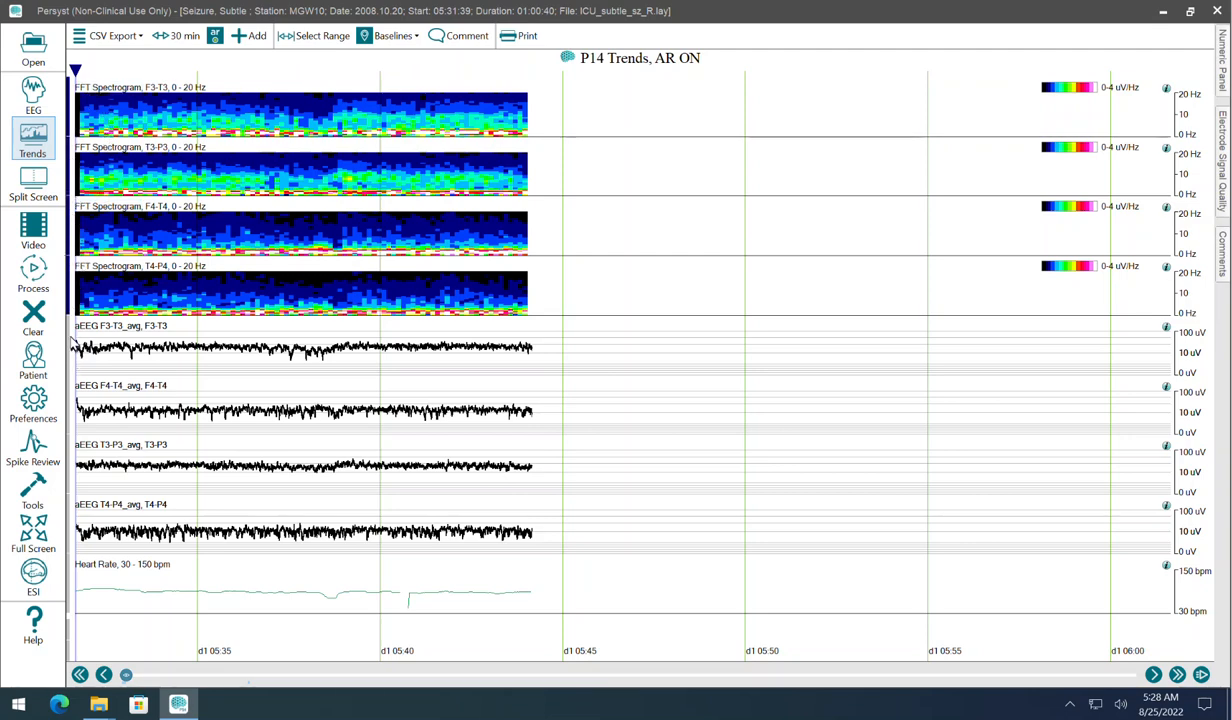
Step: Select the four aEEG trends and export their values from record start to end, replacing ICU_subtle_sz_R.aeeg.csv on the Desktop
left_click(71, 341)
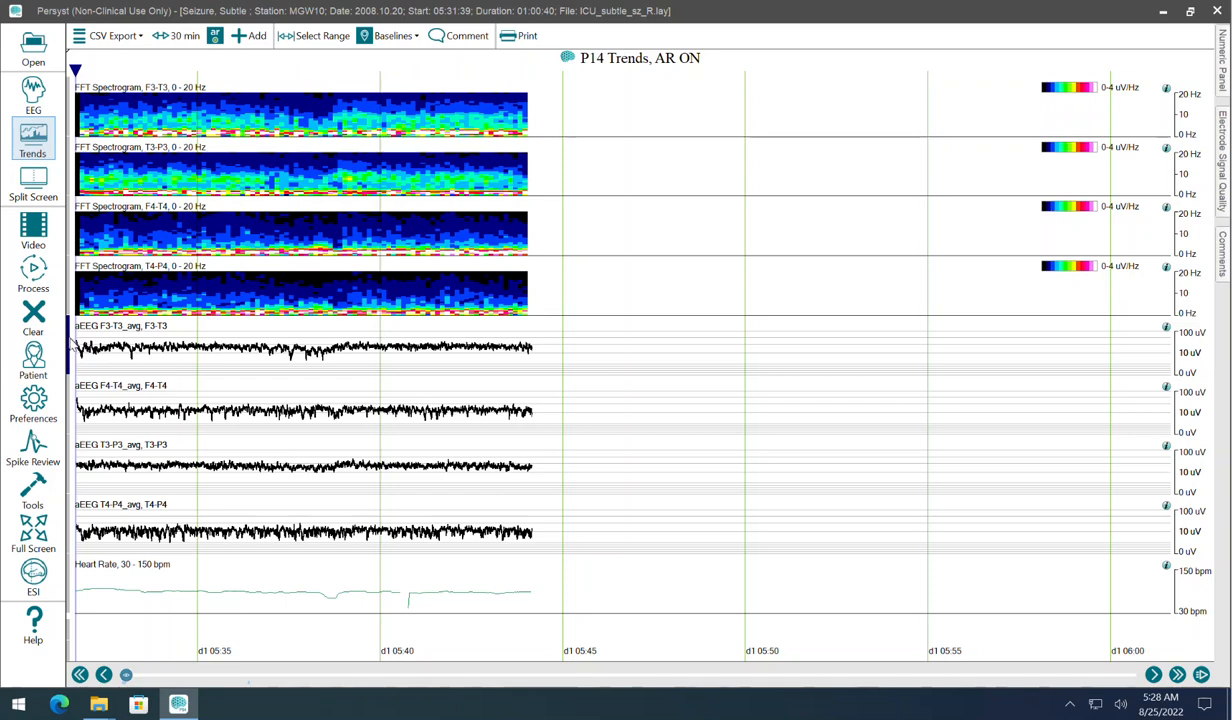
left_click(70, 530, "shift")
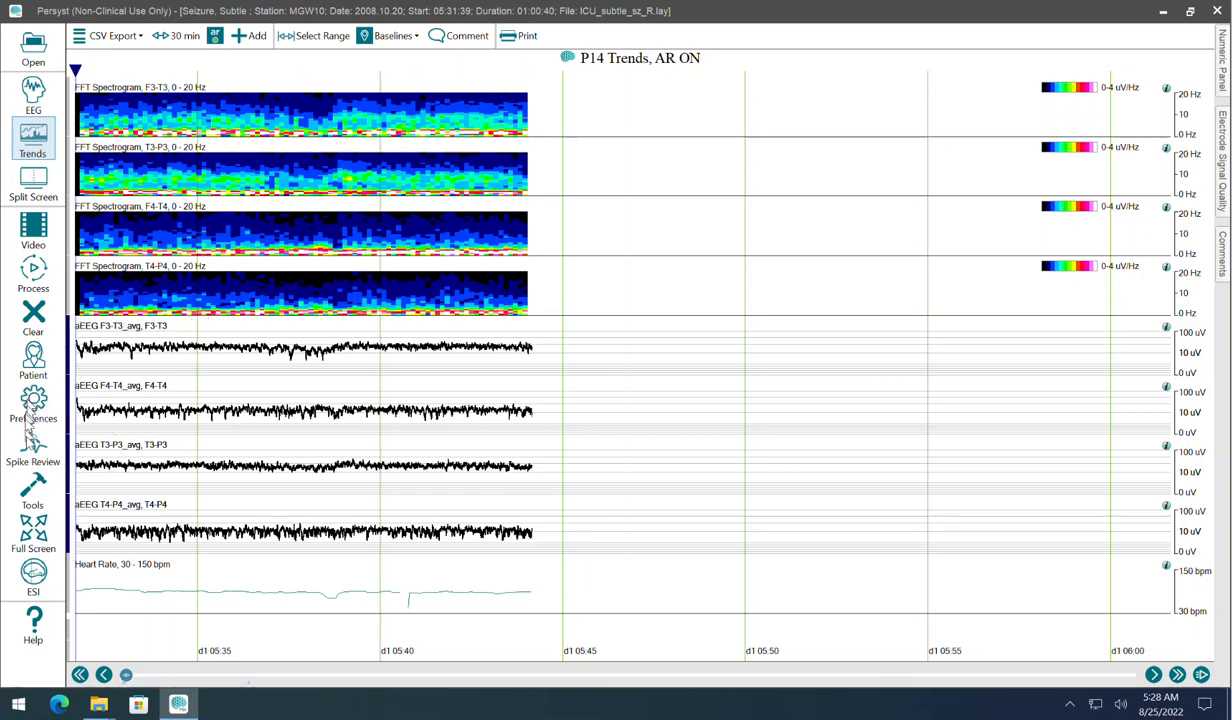
left_click(38, 485)
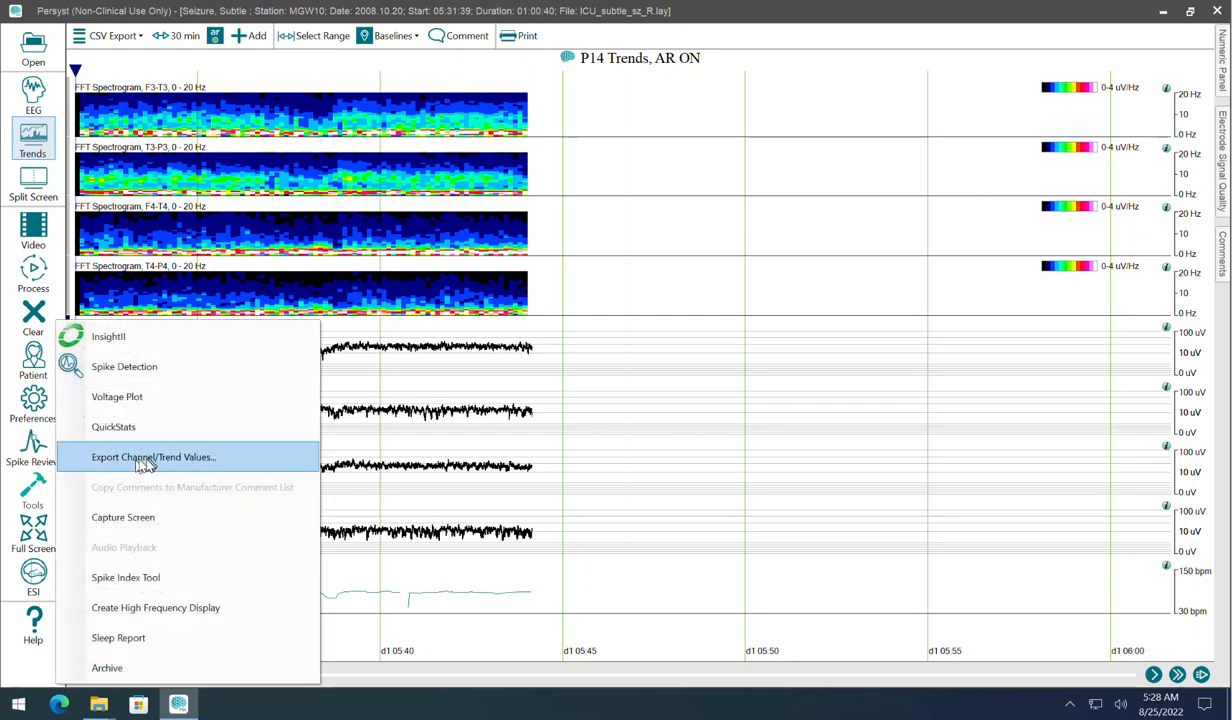
left_click(143, 457)
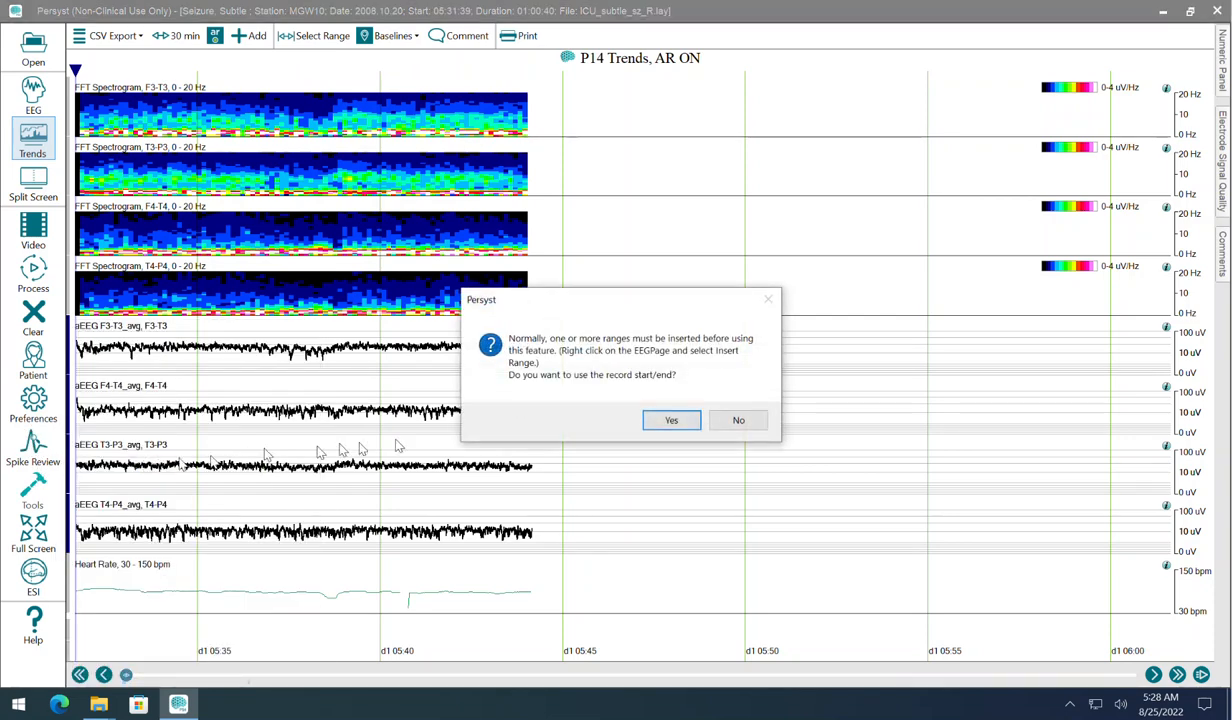
left_click(671, 419)
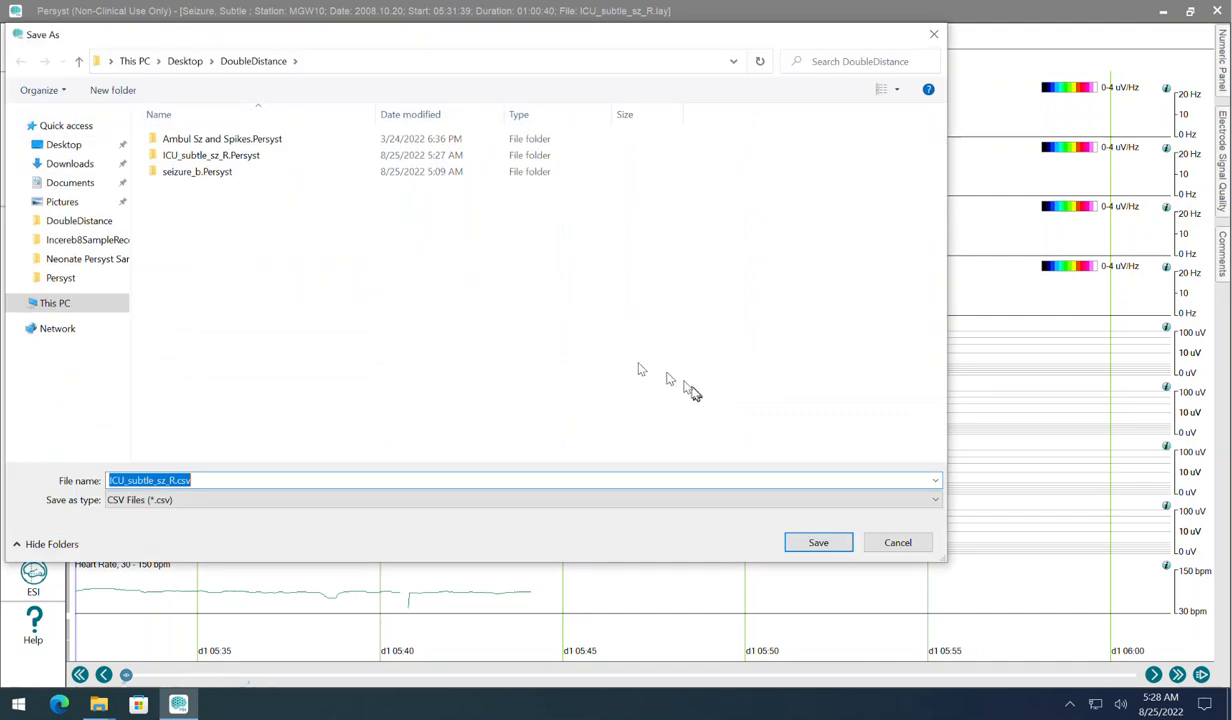
left_click(70, 146)
left_click(330, 320)
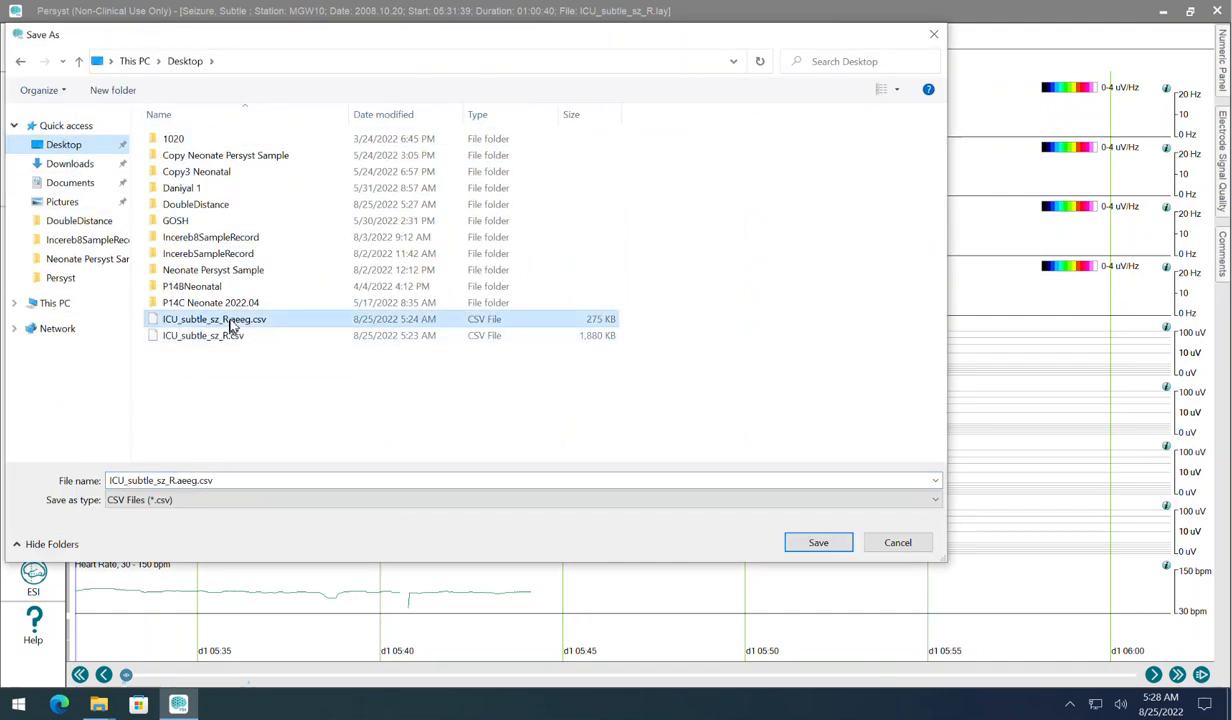
left_click(818, 541)
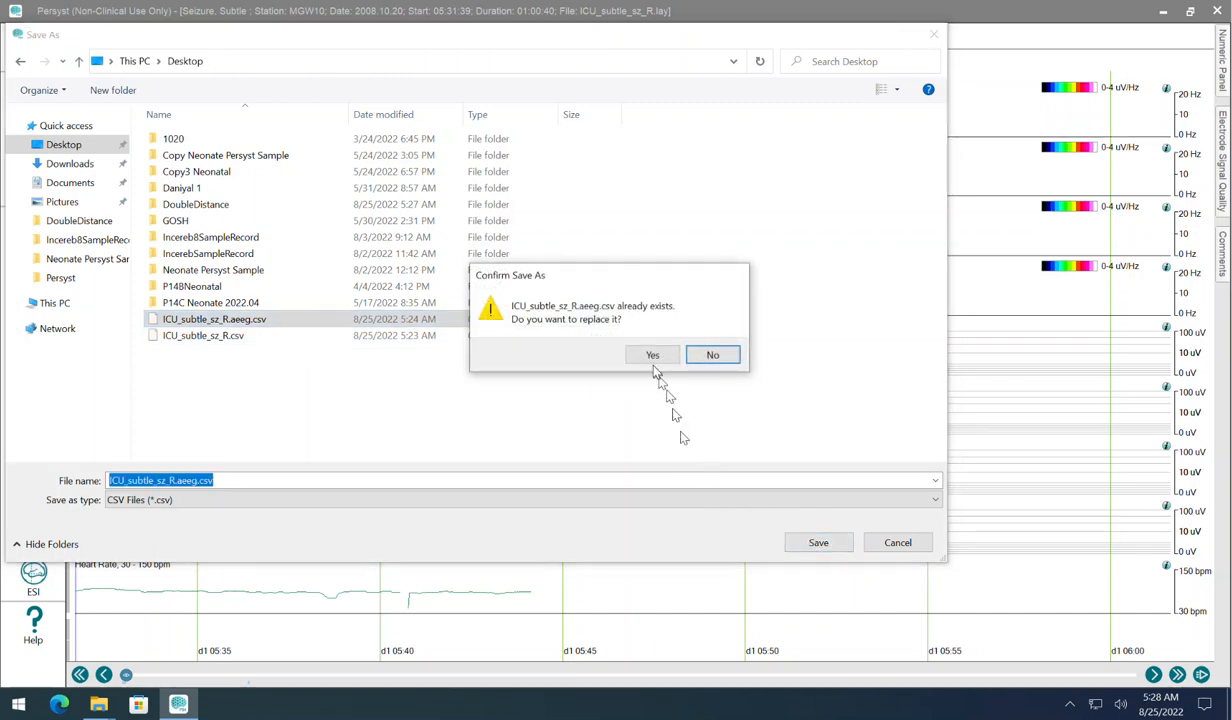
left_click(646, 357)
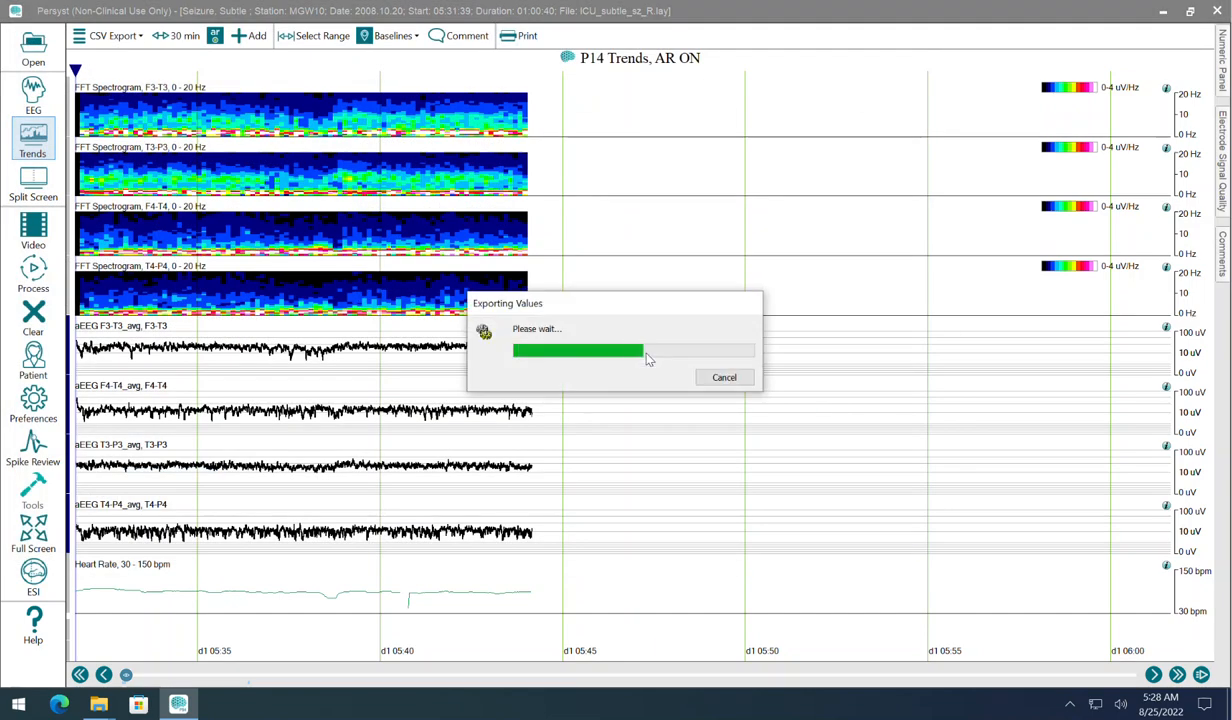